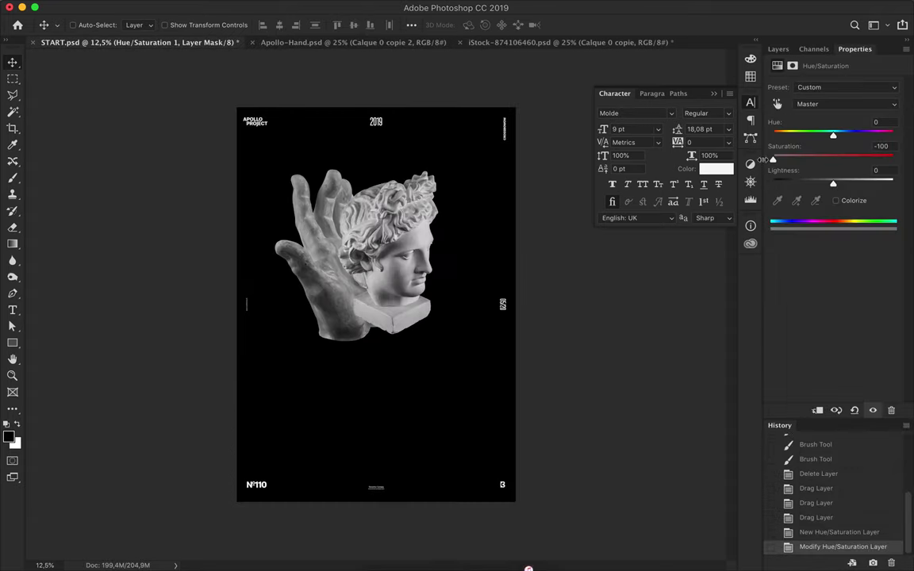
Step: Clear the pixels outside the statue outlines and apply the layer masks permanently
left_click(778, 50)
left_click(818, 167, "ctrl")
key("ctrl+shift+i")
key("Delete")
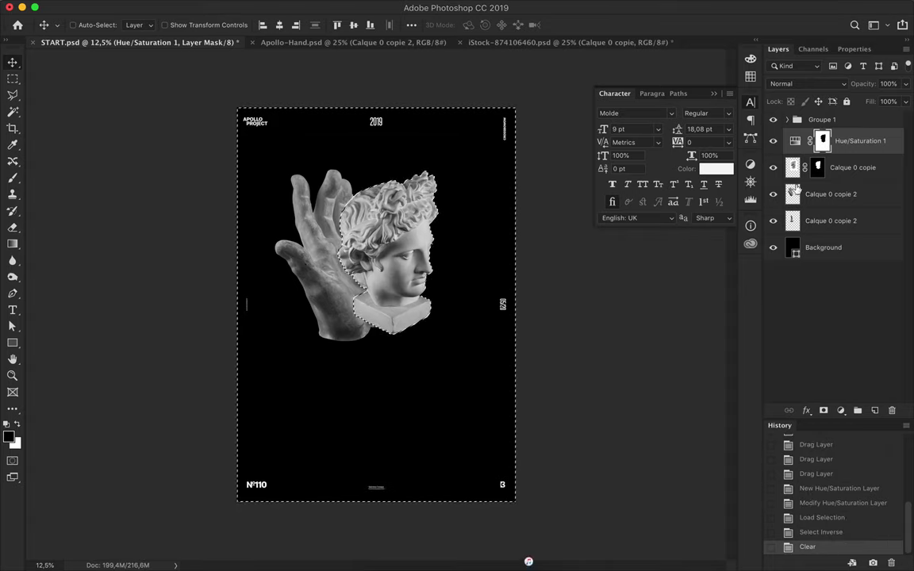
key("ctrl+z")
left_click(832, 170)
key("Delete")
left_click_drag(818, 167, 891, 411)
key("Return")
key("ctrl+d")
Step: Clip Hue/Saturation adjustments onto each statue piece and merge them into their layers
left_click(806, 155, "alt")
left_click(805, 207, "alt")
left_click_drag(849, 140, 804, 259)
left_click(805, 260, "alt")
key("ctrl+e")
key("ctrl+e")
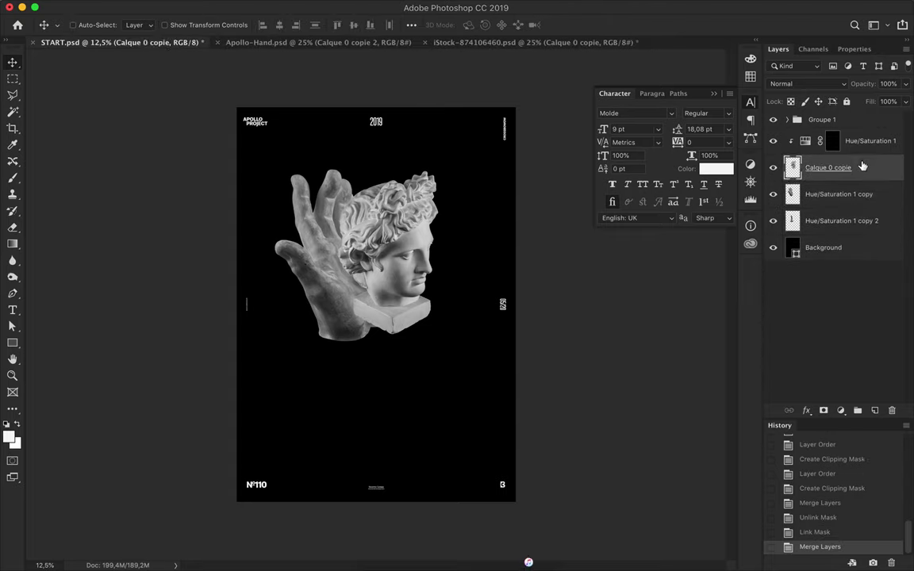
key("ctrl+e")
Step: Add a clipped Levels adjustment with black input 18, then move the head right and hand left
left_click(834, 409)
left_click(833, 476)
left_click(792, 182)
left_click_drag(792, 182, 796, 183)
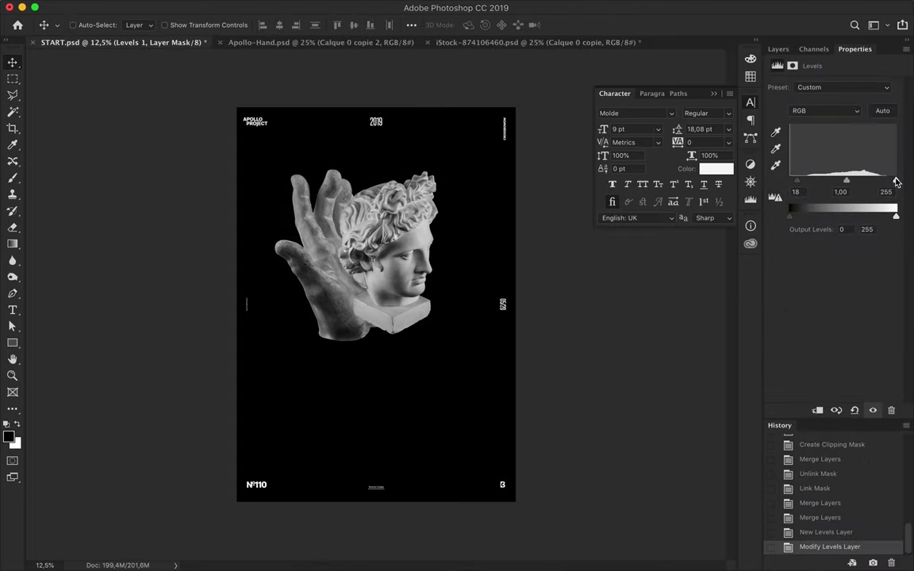
key("ctrl+alt+g")
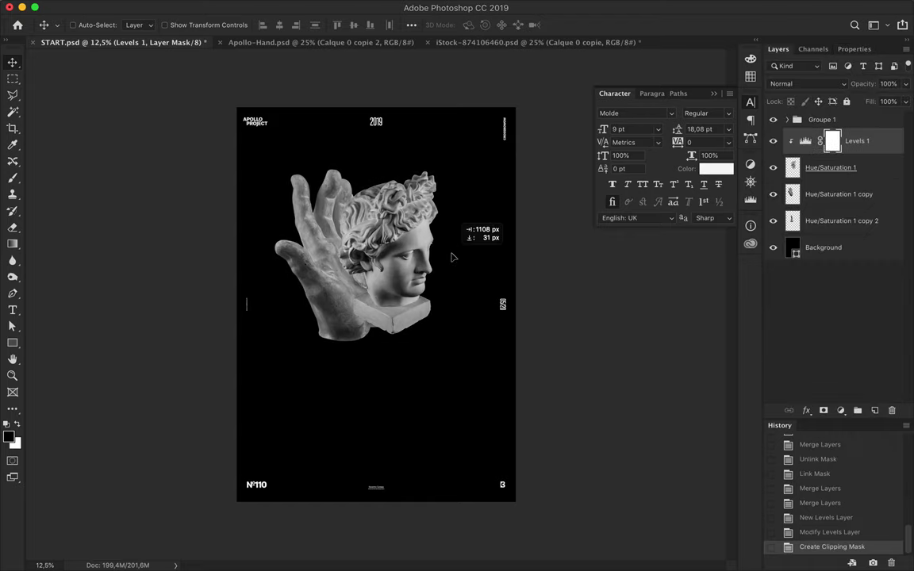
left_click_drag(452, 257, 468, 266)
mouse_move(325, 238)
left_mouse_down()
mouse_move(347, 301)
mouse_move(367, 254)
left_mouse_up()
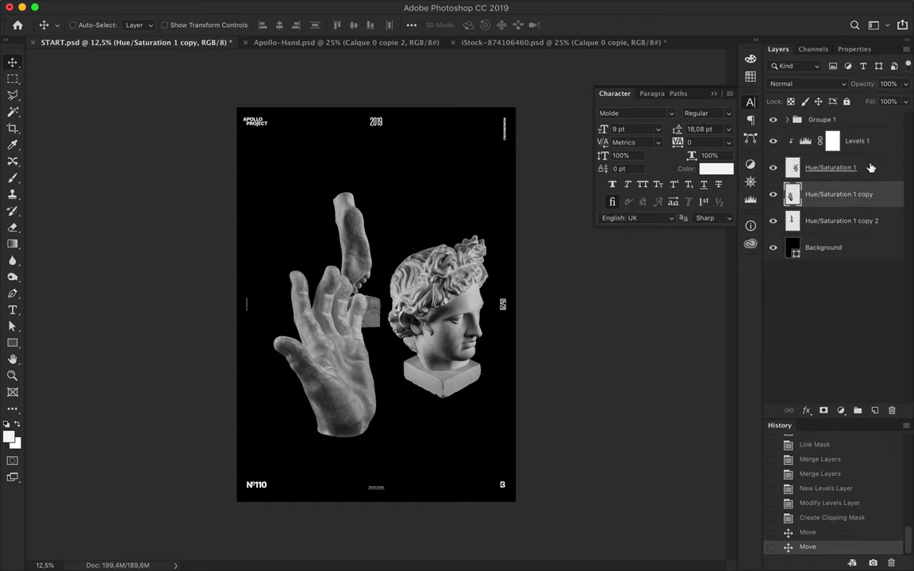
Step: Merge Levels 1 into Hue/Saturation 1 and select the Hue/Saturation 1 copy 2 foot layer
key("ctrl+e")
scroll(341, 198, "up", 2, "alt")
left_click(323, 134, "ctrl")
scroll(367, 157, "up", 5, "alt")
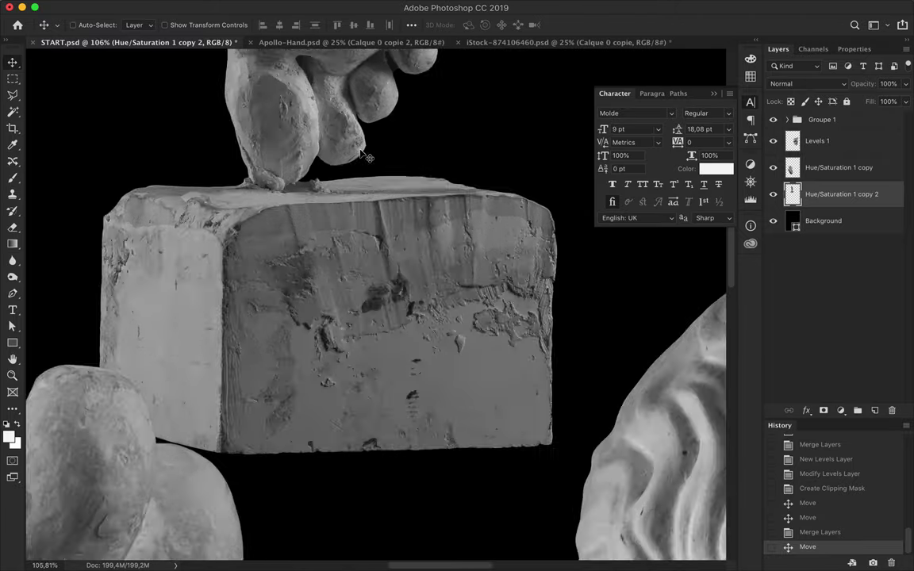
scroll(368, 157, "up", 5, "alt")
Step: Trace the stone block under the toes with the Magnetic Lasso and delete it
key("l")
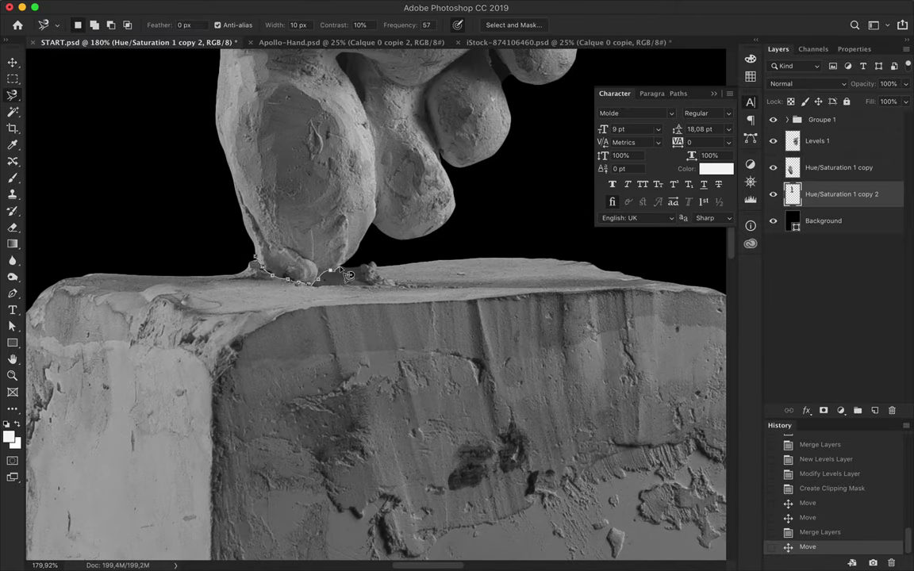
scroll(573, 239, "down", 3, "alt")
scroll(573, 238, "down", 2, "alt")
double_click(300, 543)
key("Delete")
key("ctrl+d")
Step: Lasso the leftover block pixels and delete them
scroll(457, 228, "up", 3, "alt")
scroll(413, 202, "up", 2, "alt")
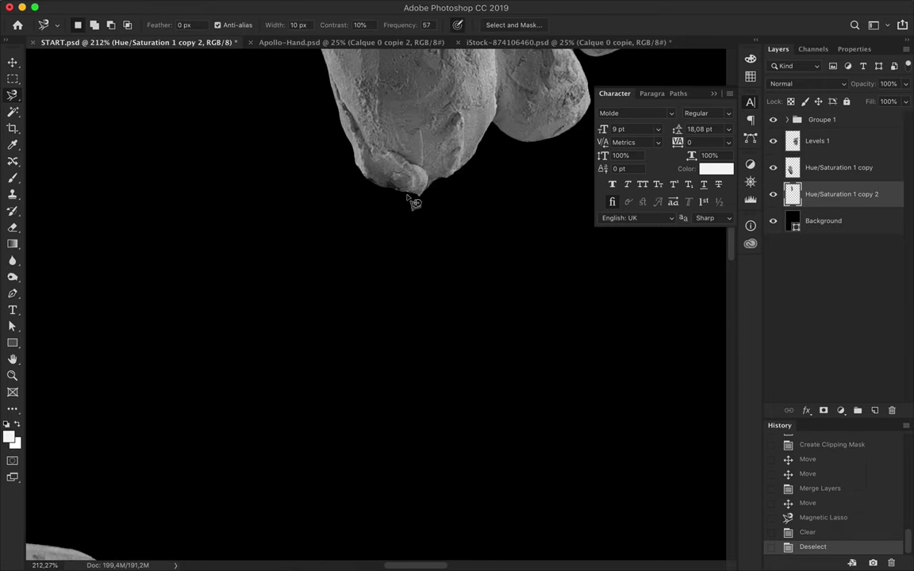
double_click(428, 201)
key("Delete")
Step: Marquee-delete the last speck under the toes and fit the poster on screen
key("m")
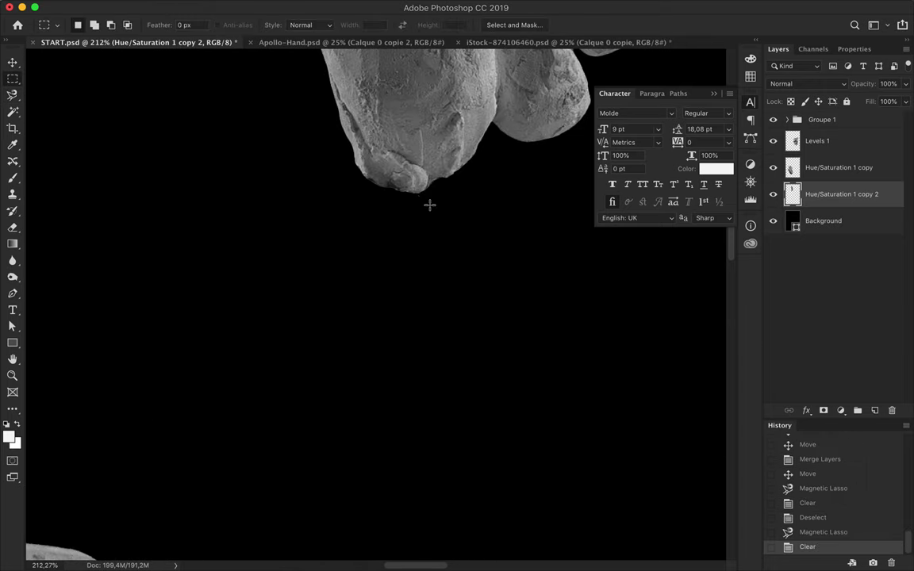
key("ctrl+d")
scroll(397, 198, "up", 3, "alt")
left_click_drag(395, 254, 418, 240)
key("Delete")
key("ctrl+d")
key("v")
key("ctrl+0")
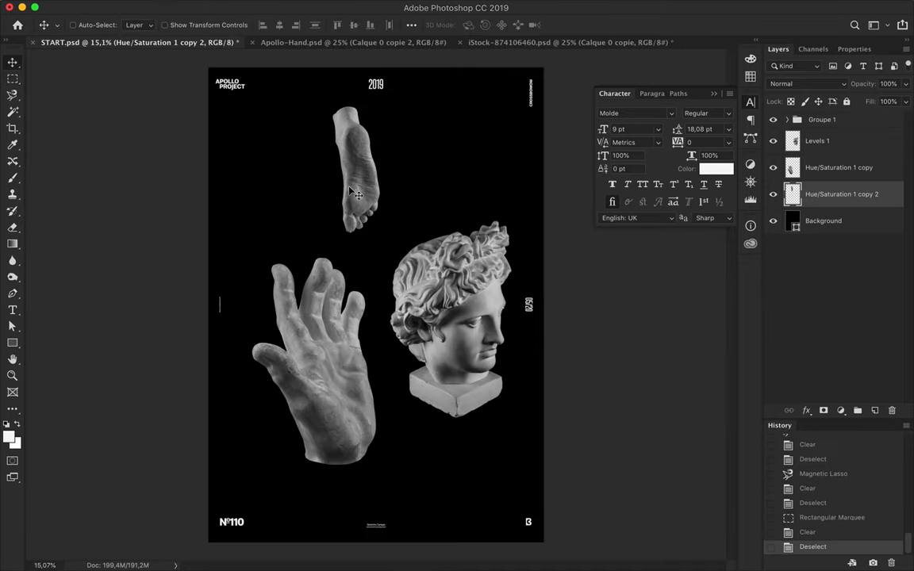
key("ctrl+t")
Step: Enlarge the foot, place it at the top-right edge, and hide the Apollo head layer
mouse_move(355, 233)
left_mouse_down()
mouse_move(366, 246)
mouse_move(492, 180)
left_mouse_up()
key("Return")
mouse_move(333, 335)
left_mouse_down("ctrl")
mouse_move(303, 433)
mouse_move(316, 491)
left_mouse_up("ctrl")
left_click(818, 140)
left_click(772, 141)
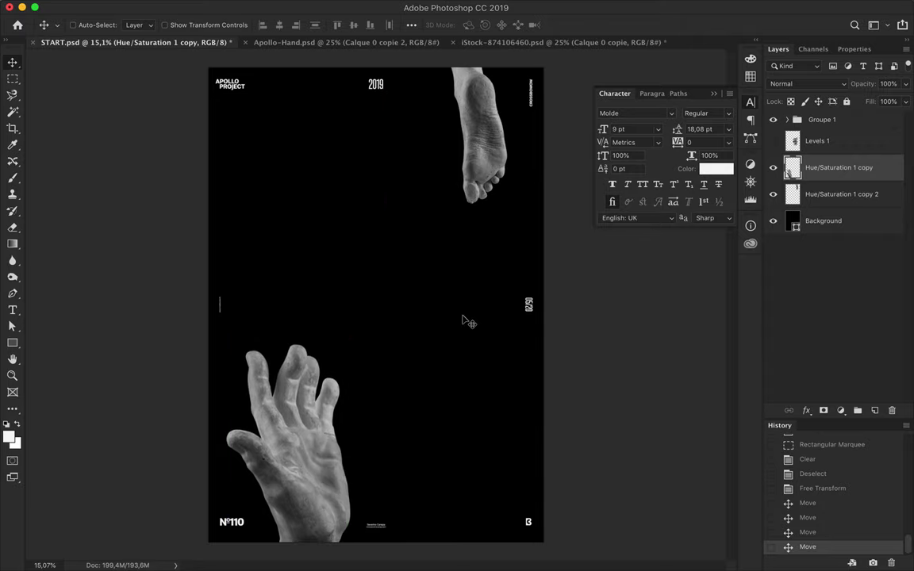
Step: Start a new text layer near the top of the poster beside the foot
key("alt+bracketleft")
scroll(420, 332, "down", 1)
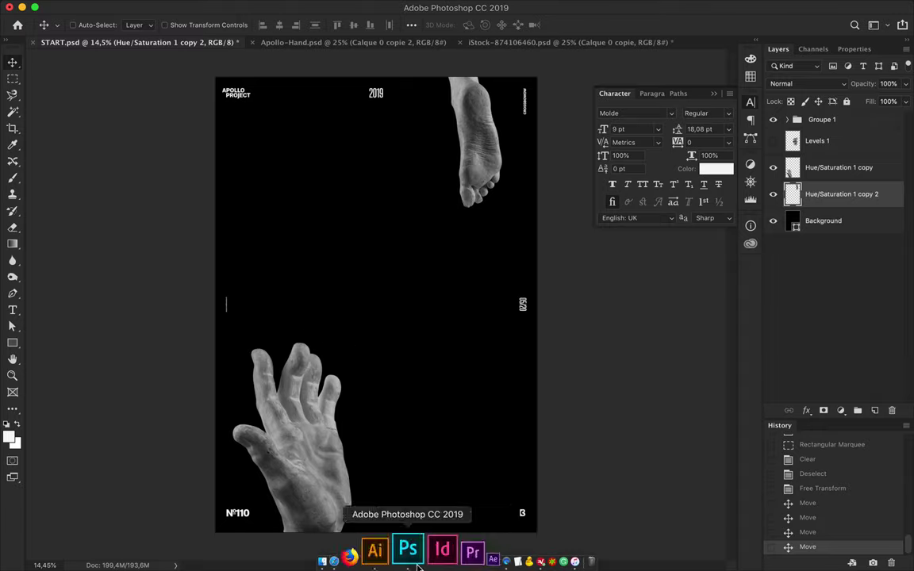
scroll(404, 357, "up", 1)
key("t")
left_click(359, 146)
type("A P O L L O")
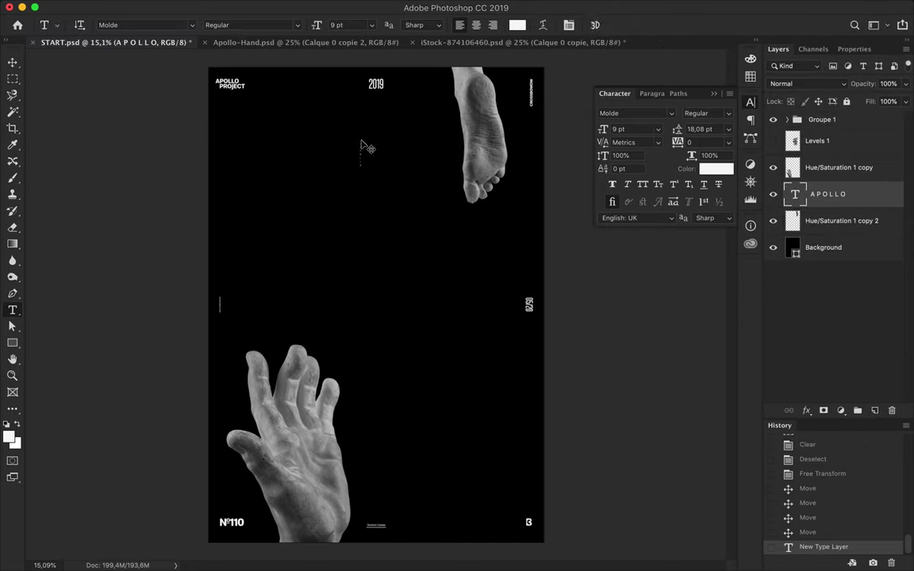
Step: Scale the vertical APOLLO text up to tall letters and centre-align them
left_click_drag(362, 167, 373, 390)
key("v")
left_click_drag(370, 202, 375, 219)
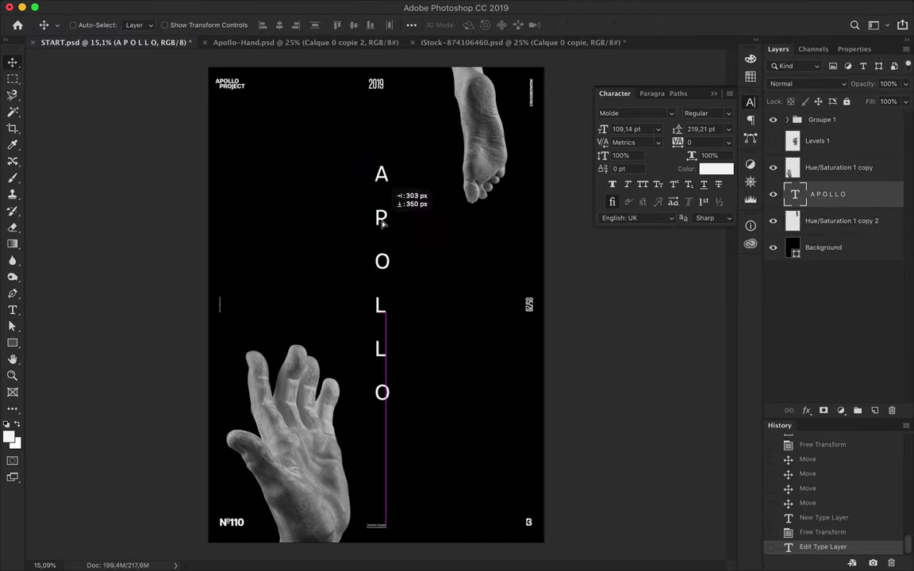
left_click(652, 93)
left_click(621, 113)
Step: Increase the APOLLO leading and centre the text horizontally and vertically on the poster
left_click(615, 93)
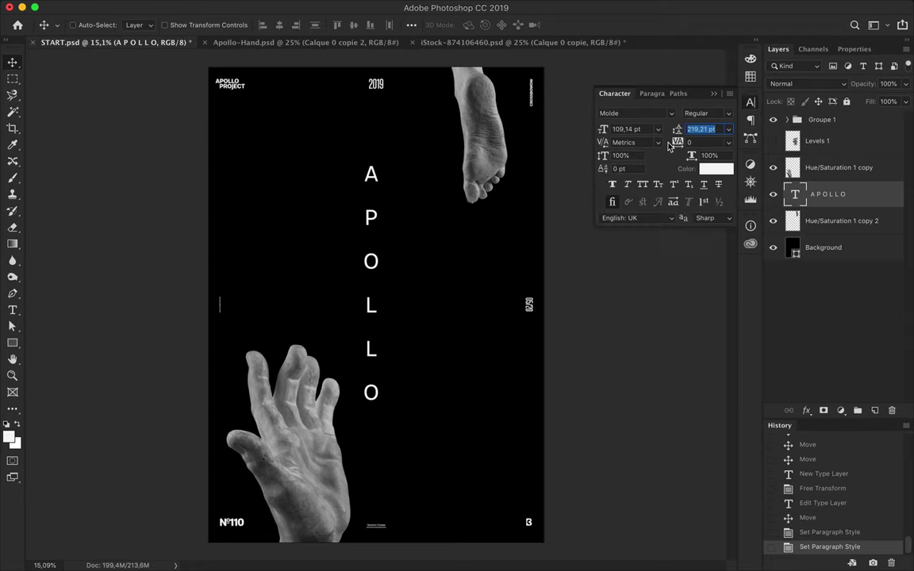
left_click_drag(713, 130, 737, 130)
left_click(411, 24)
left_click(372, 59)
left_click(450, 59)
Step: Set the lettering to Medium weight, re-centre it on the canvas, and nudge the hand
left_click(696, 113)
key("Down")
key("Down")
key("Down")
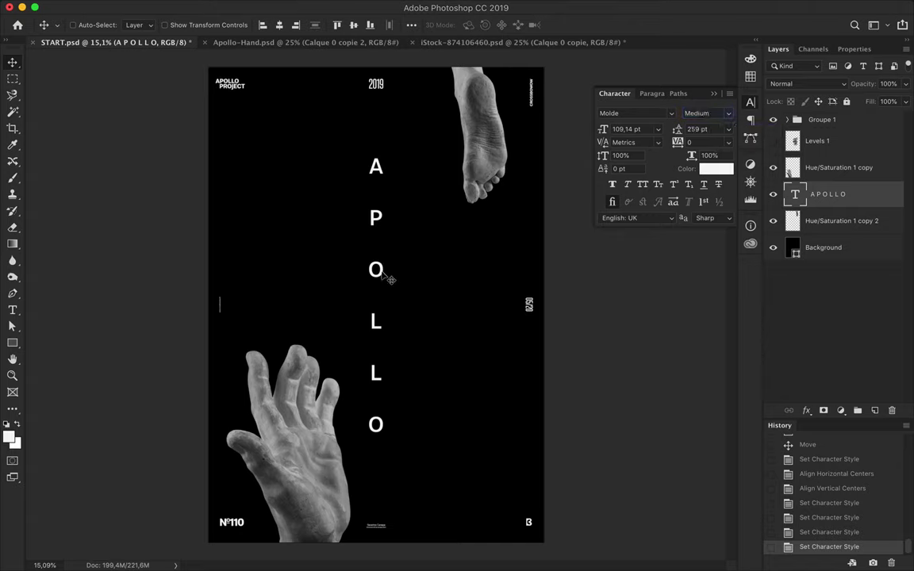
left_click(279, 25)
left_click(354, 25)
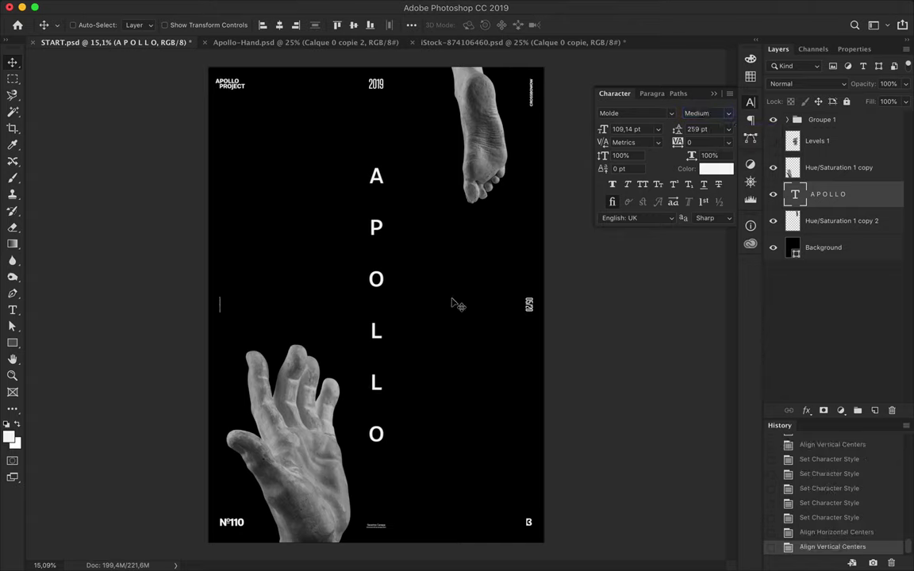
left_click_drag(285, 397, 306, 373)
scroll(387, 153, "up", 2)
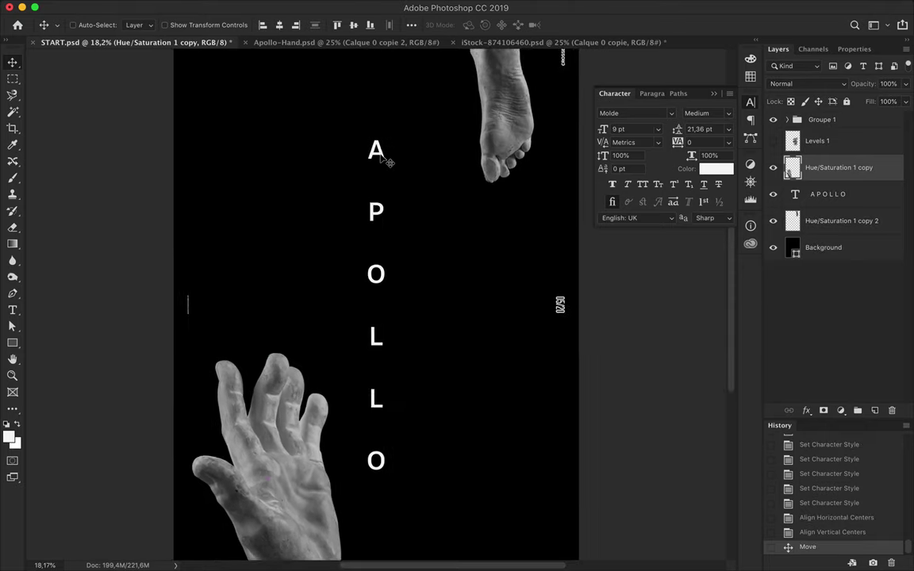
Step: Duplicate the APOLLO text with a darker colour and move the copies beneath the statue layers
left_click(384, 176, "ctrl")
left_click_drag(387, 179, 400, 139)
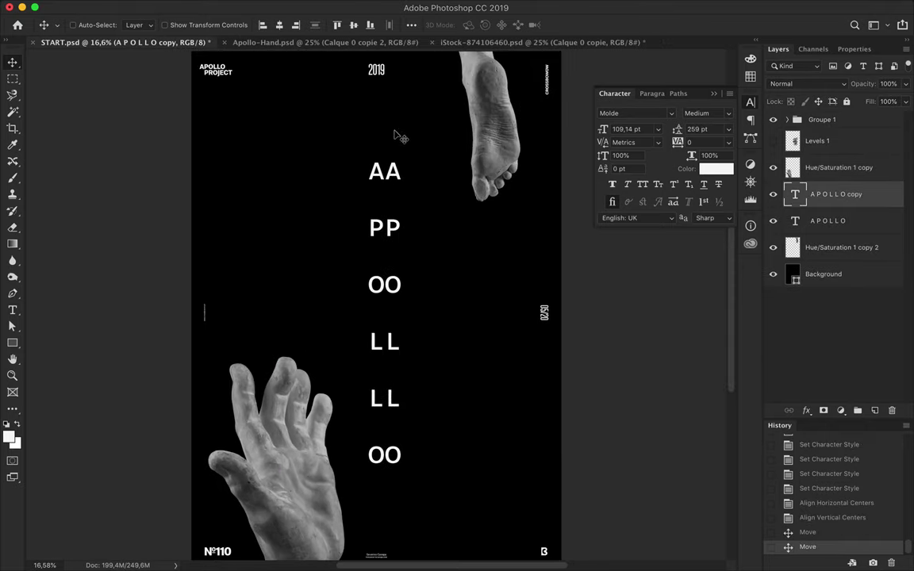
left_click(716, 168)
key("Return")
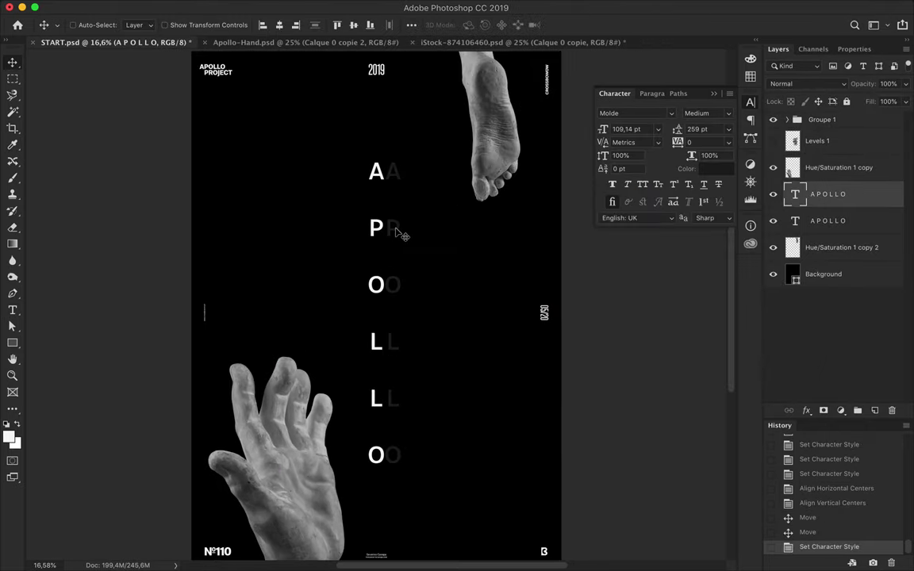
left_click_drag(841, 198, 833, 261)
left_click_drag(388, 233, 428, 233)
key("ctrl+z")
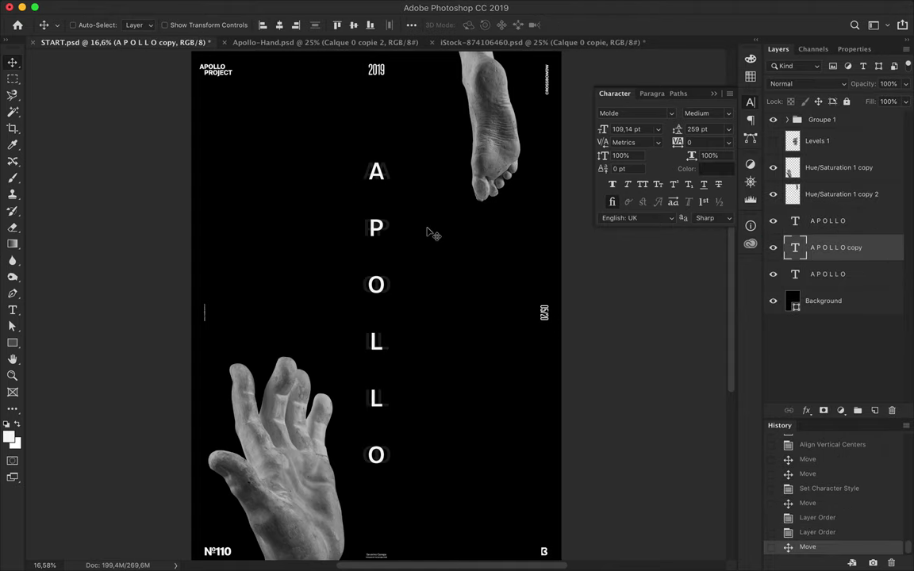
scroll(425, 277, "down", 2)
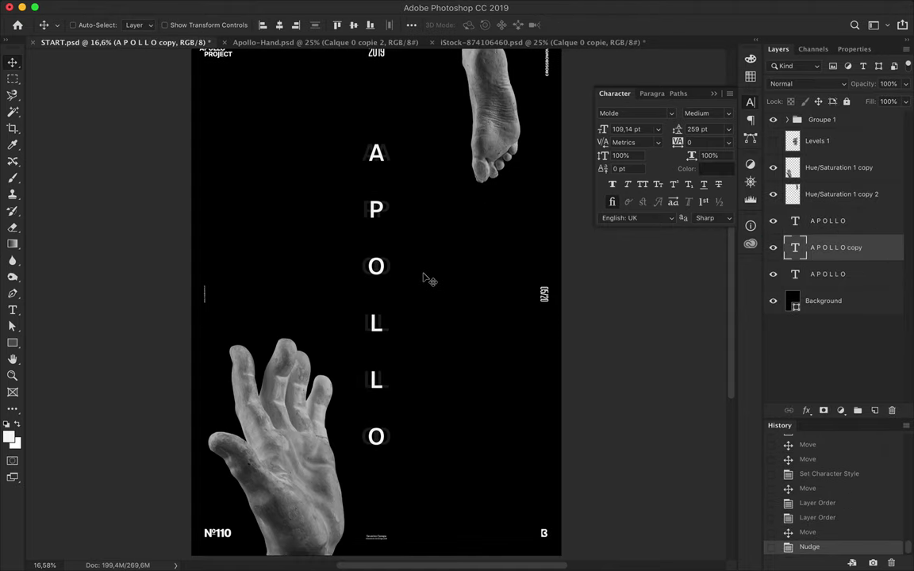
scroll(425, 278, "down", 2)
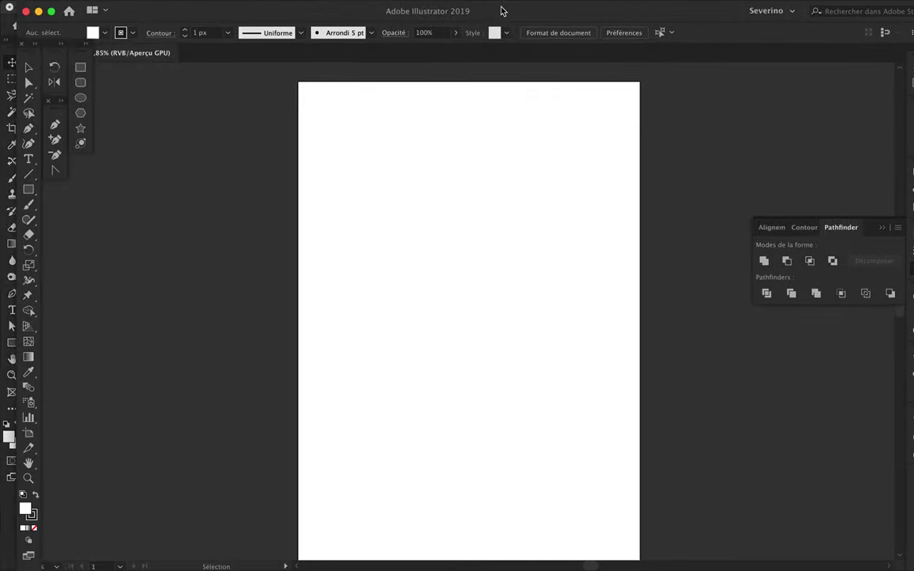
Step: With the Paintbrush, load the striped brush from the Artistiques_Effilage library into the Brushes panel
key("b")
left_click(384, 6)
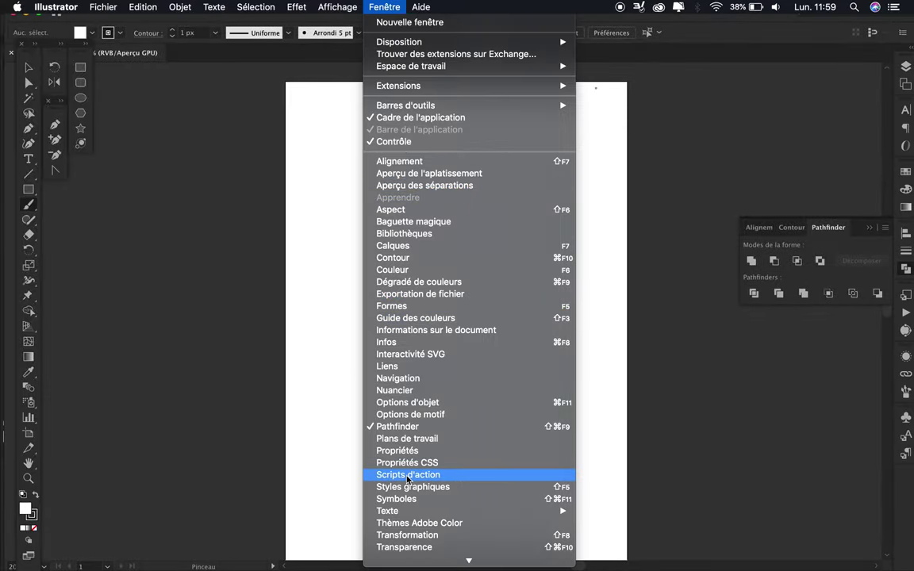
scroll(444, 508, "down", 3)
left_click(392, 217)
left_click(884, 351)
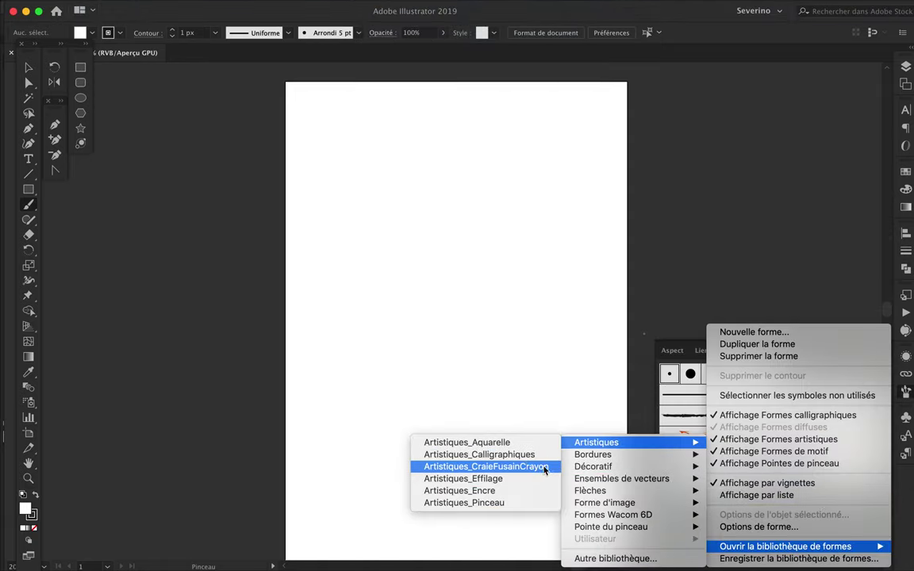
left_click(507, 536)
left_click(478, 509)
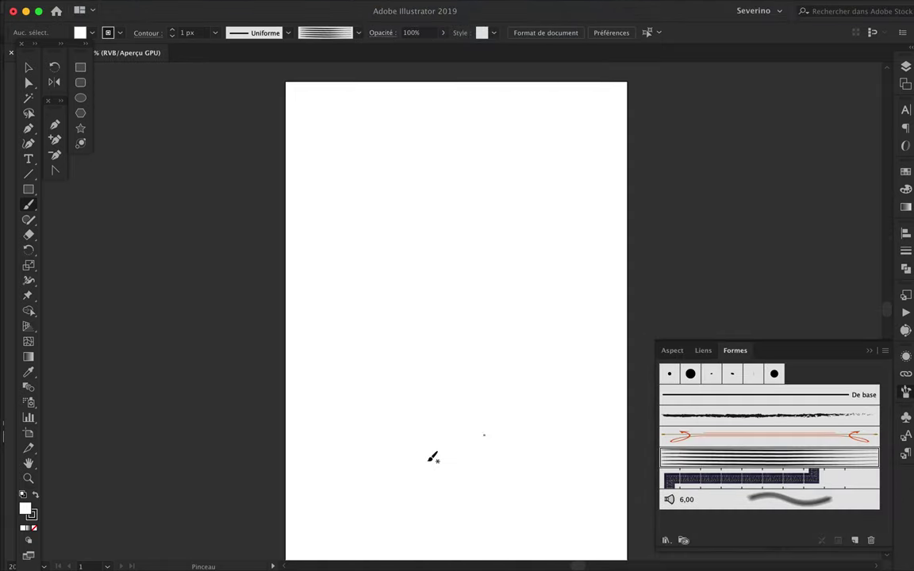
left_click_drag(455, 374, 551, 235)
key("ctrl+z")
Step: Paint striped strokes: a long vertical bar, a squiggle, and a zigzag
key("ctrl+t")
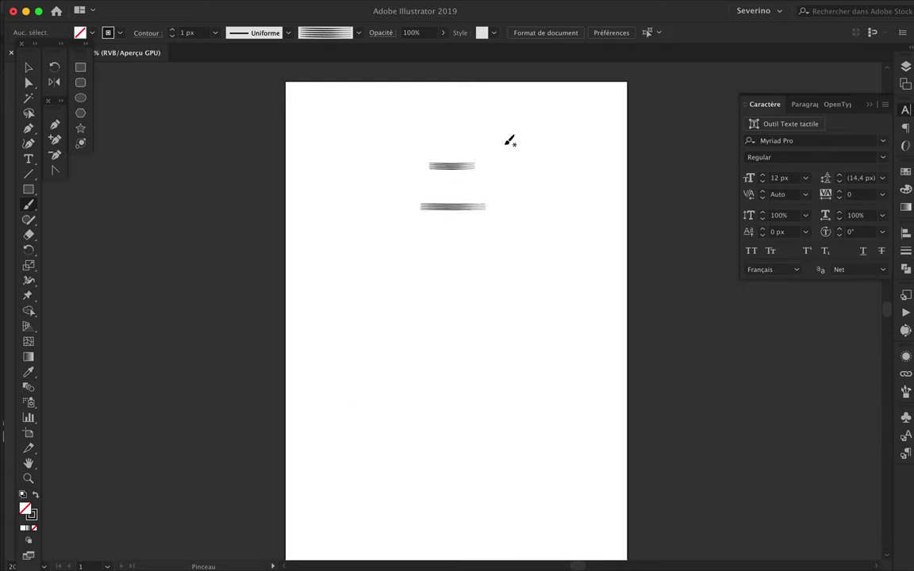
left_click_drag(373, 148, 373, 425)
left_click_drag(564, 357, 568, 387)
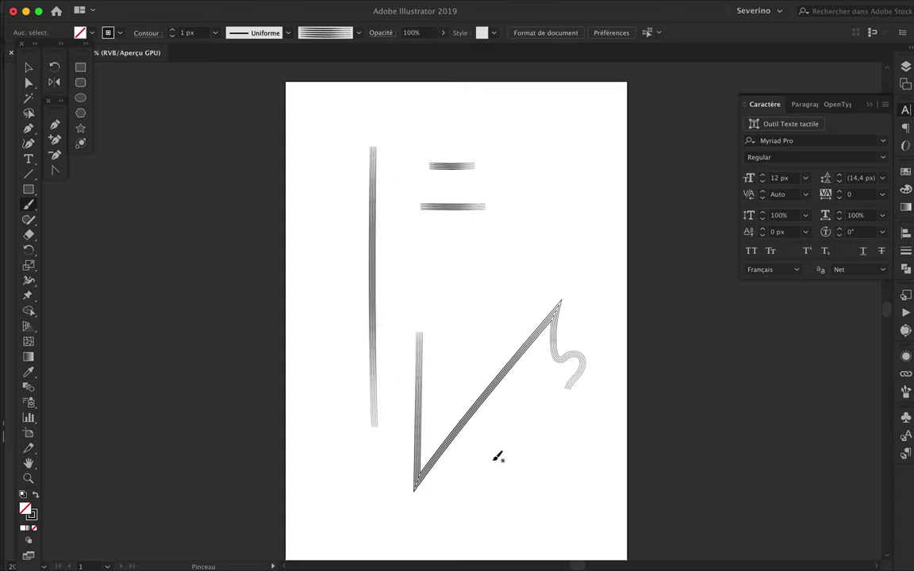
left_click_drag(478, 444, 469, 375)
Step: Apply a grey ink brush from Artistiques_Encre and set the stroke weight to 30 px
left_click(906, 391)
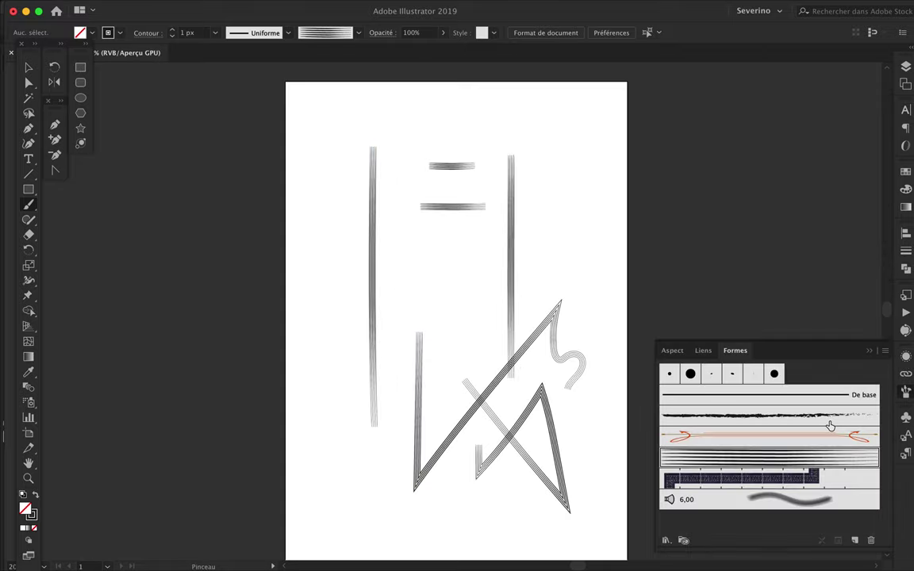
left_click(885, 350)
left_click(437, 421)
left_click_drag(582, 433, 582, 564)
left_click(490, 510)
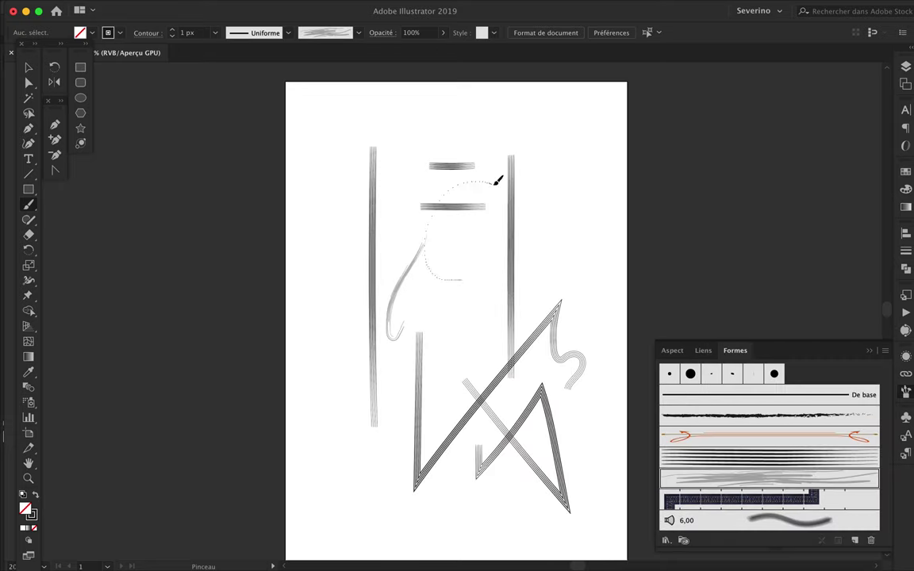
left_click(214, 32)
left_click(246, 314)
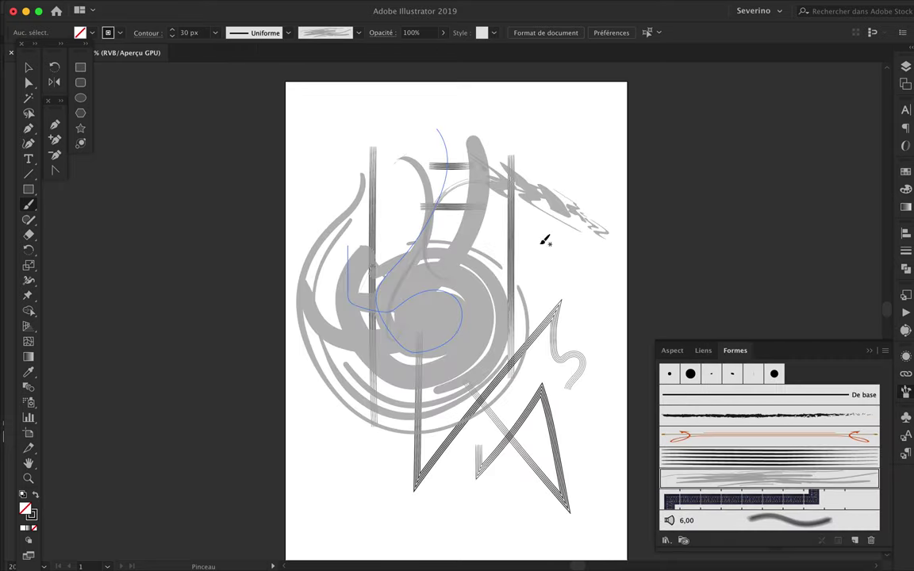
left_click(886, 351)
mouse_move(786, 546)
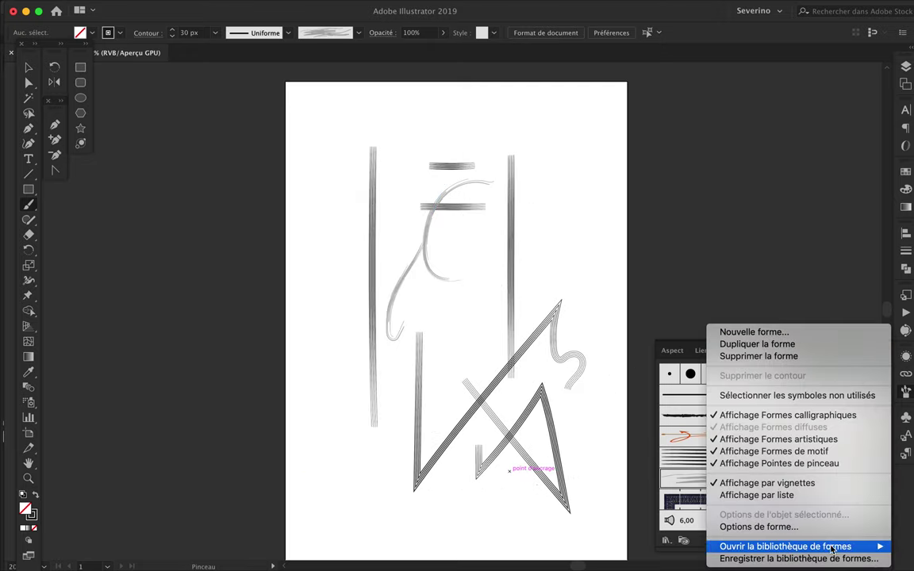
Step: Load the Artistiques_Aquarelle library and paint the first grey watercolour strokes with a darker brush
left_click(466, 443)
left_click_drag(418, 264, 720, 107)
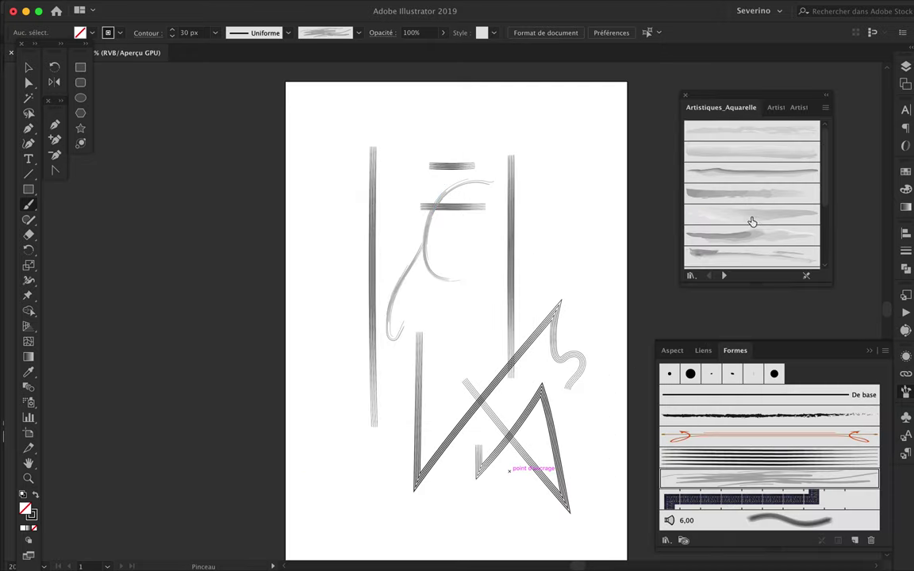
left_click_drag(563, 218, 418, 339)
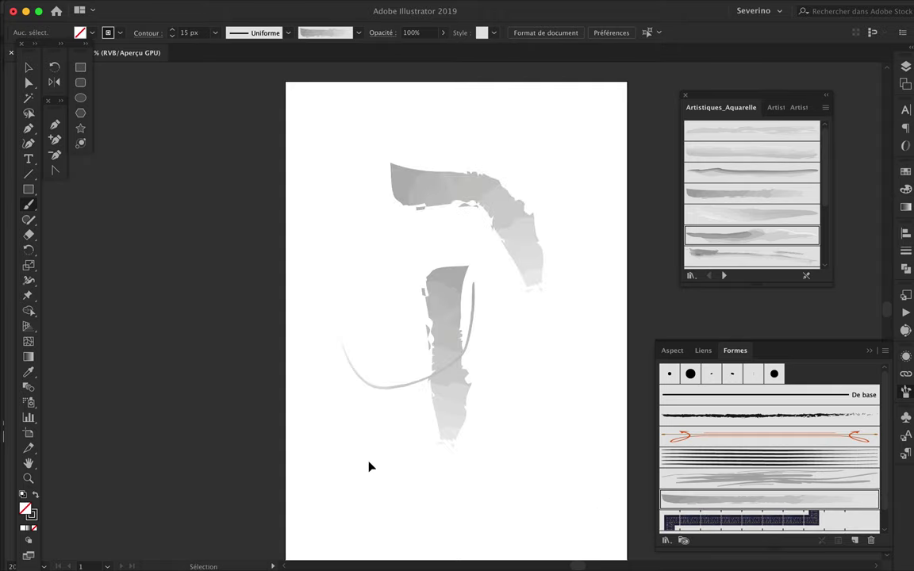
scroll(747, 204, "up", 2)
left_click(747, 213)
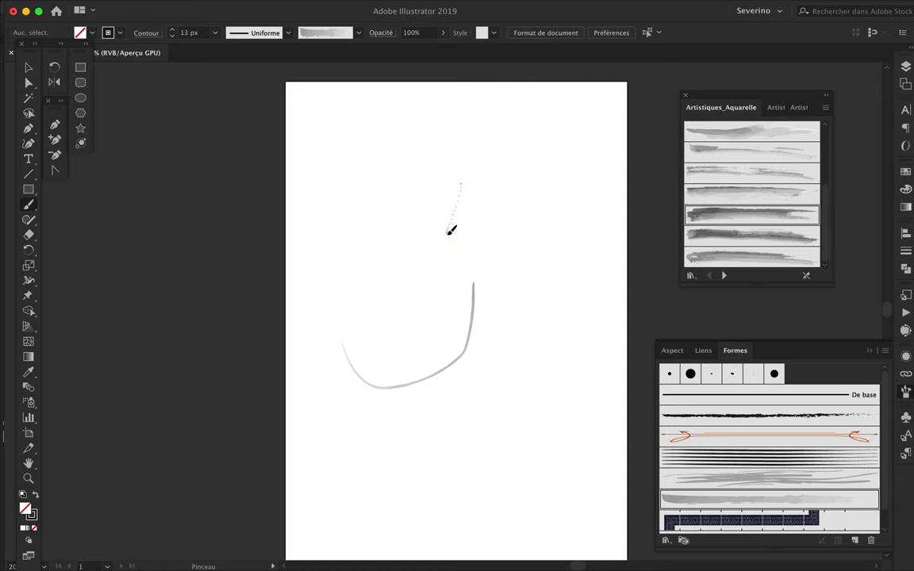
left_click_drag(414, 216, 534, 357)
Step: Layer more grey watercolour strokes across the centre, including a long horizontal bar at the top
left_click_drag(378, 266, 325, 408)
left_click_drag(421, 203, 446, 496)
left_click_drag(397, 321, 413, 176)
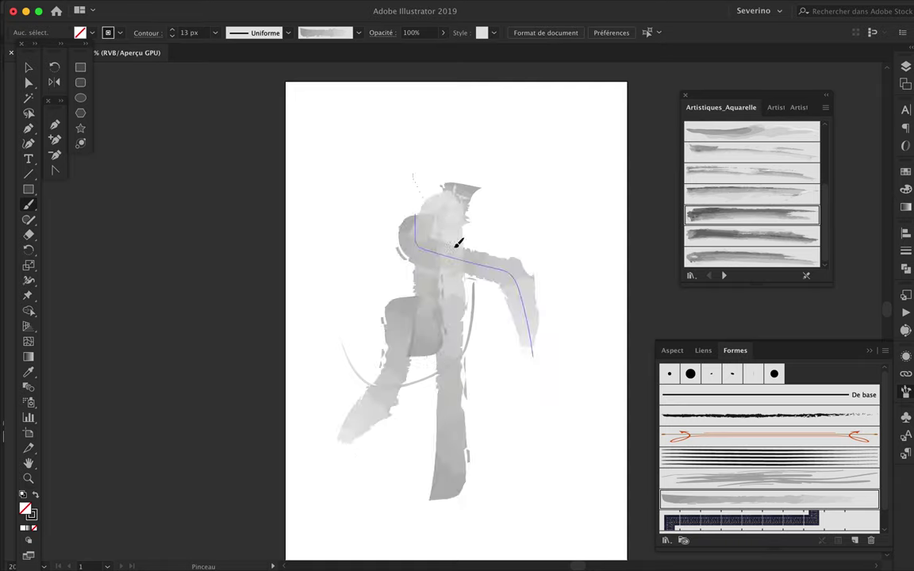
left_click_drag(514, 168, 386, 389)
left_click_drag(488, 135, 496, 349)
left_click_drag(365, 150, 578, 158)
left_click_drag(454, 242, 487, 194)
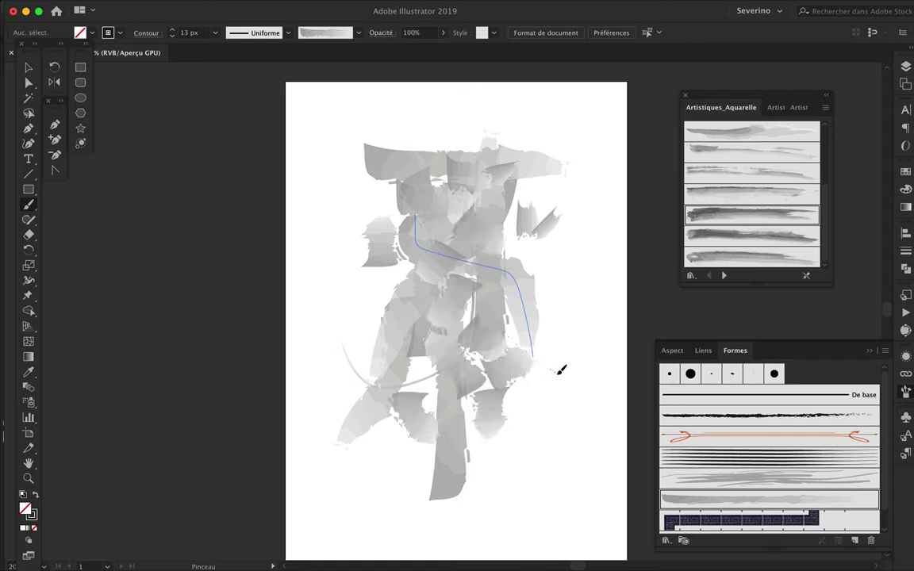
Step: Fill the lower right, left and top of the page with further watercolour strokes
left_click_drag(488, 400, 494, 476)
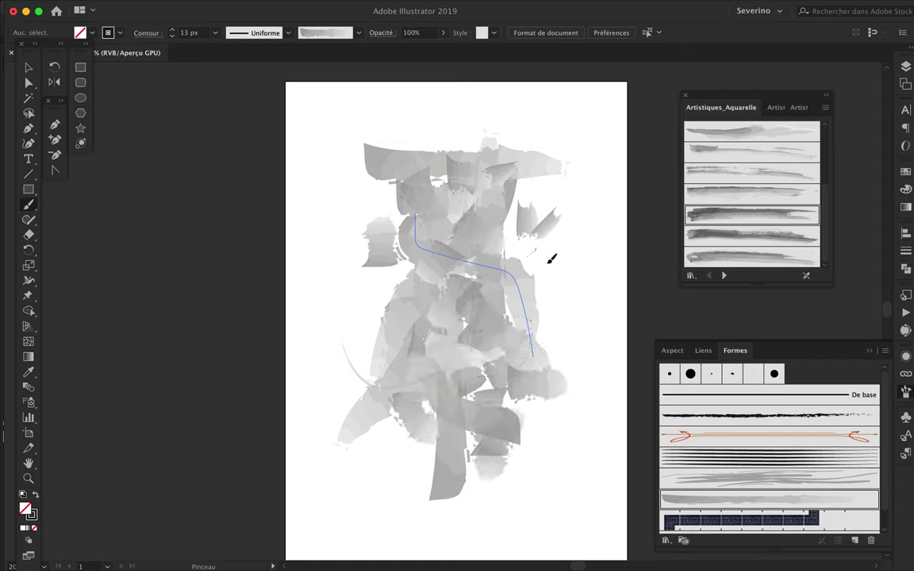
left_click_drag(530, 244, 560, 266)
mouse_move(367, 271)
left_mouse_down()
mouse_move(353, 314)
mouse_move(349, 396)
left_mouse_up()
left_click_drag(575, 404, 518, 484)
mouse_move(482, 128)
left_mouse_down()
mouse_move(412, 133)
mouse_move(320, 220)
mouse_move(432, 134)
mouse_move(378, 182)
left_mouse_up()
key("v")
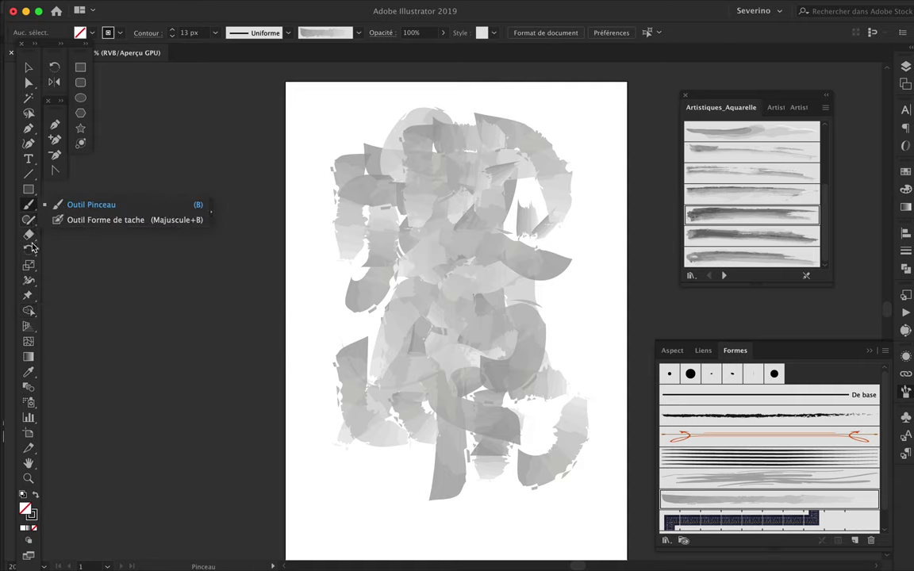
left_click(90, 388)
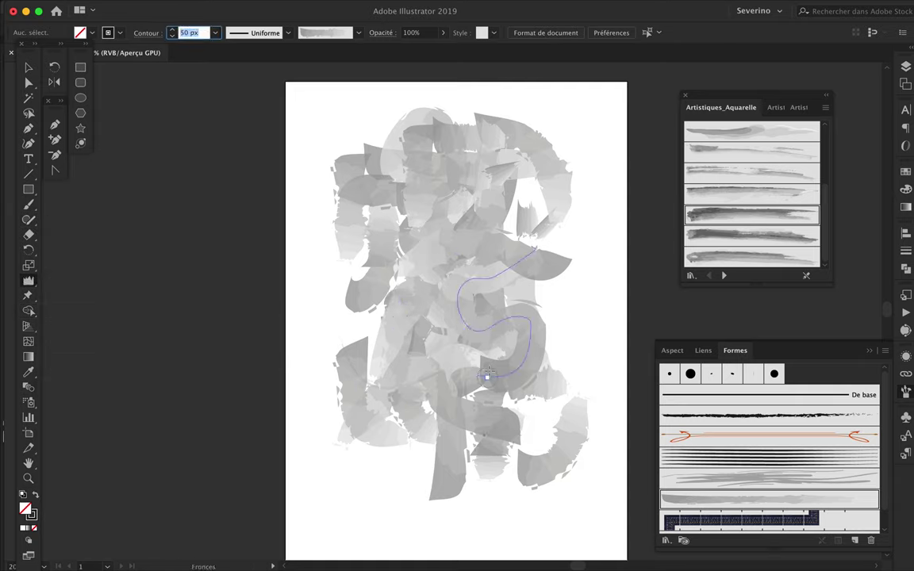
Step: Set the Crinkle tool to 67 mm width and 65 mm height, then crinkle the lower strokes
left_click(466, 279)
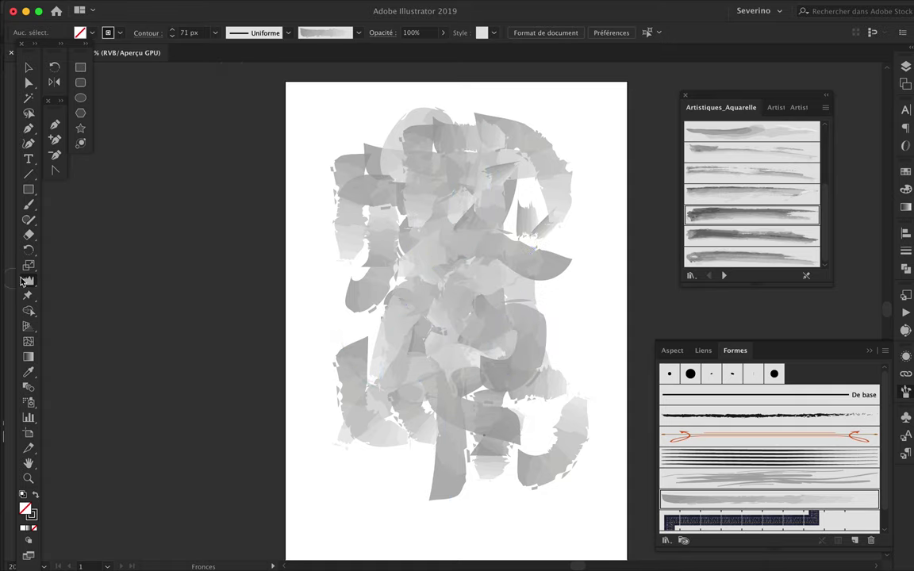
double_click(28, 280)
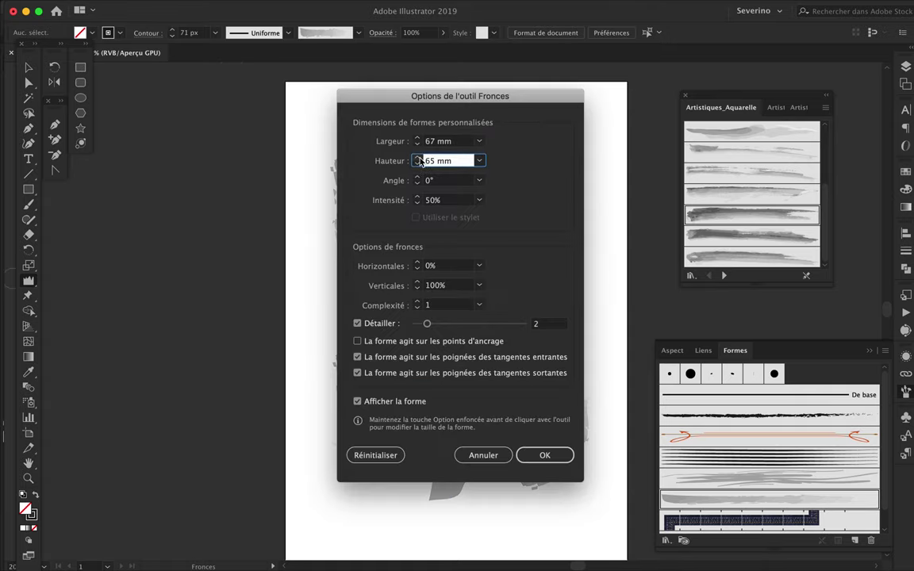
key("Return")
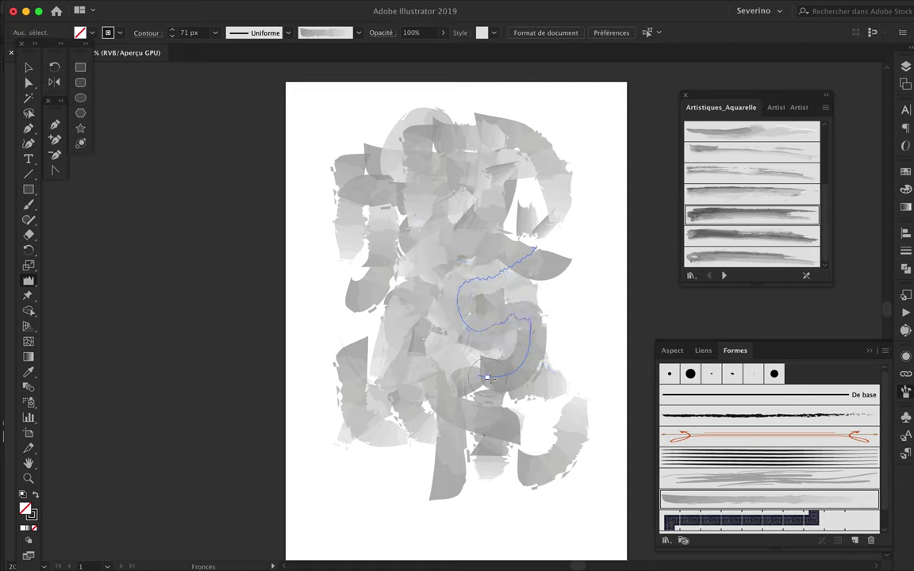
left_click_drag(503, 371, 406, 347)
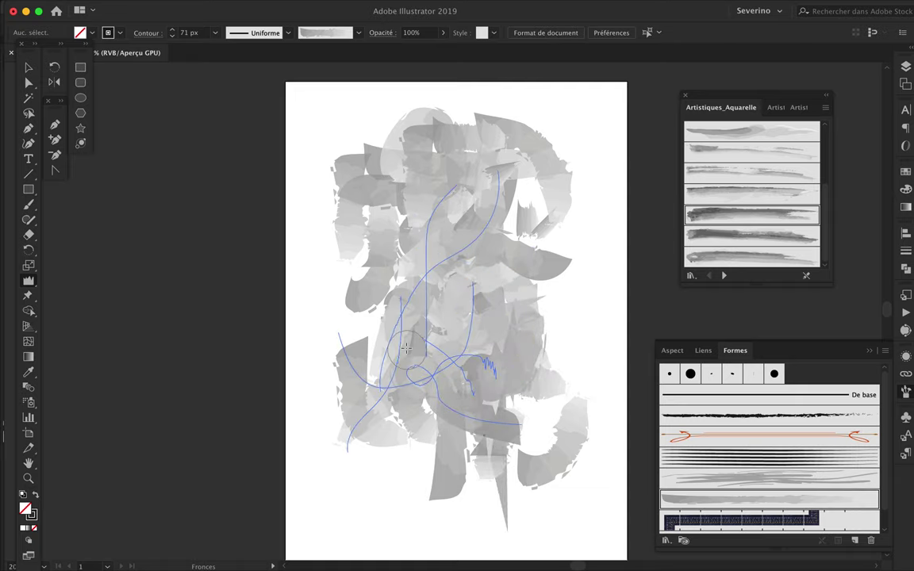
mouse_move(348, 344)
left_mouse_down()
mouse_move(390, 433)
mouse_move(348, 451)
mouse_move(354, 407)
mouse_move(371, 439)
mouse_move(465, 446)
left_mouse_up()
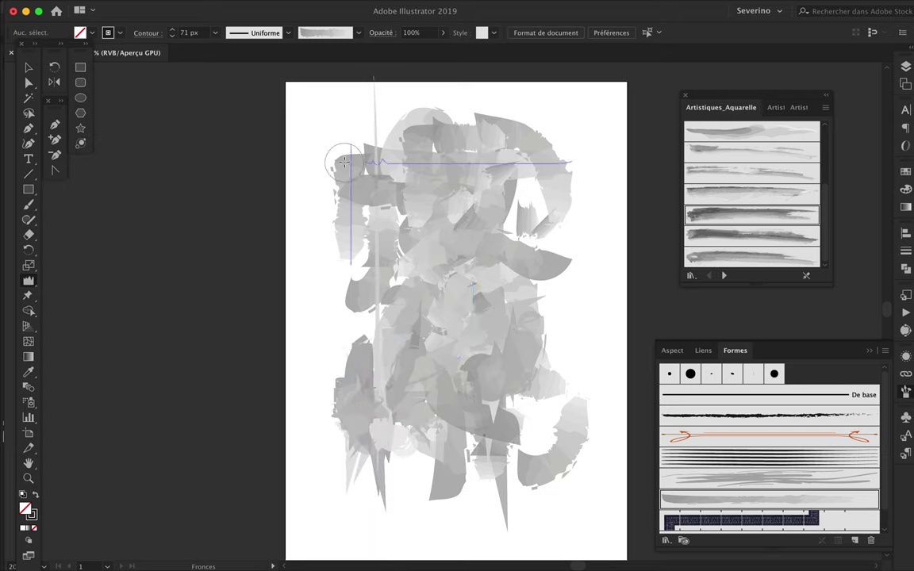
Step: Crinkle the top, centre and lower-right watercolour strokes into jagged spikes
left_click_drag(344, 163, 425, 166)
mouse_move(560, 162)
left_mouse_down()
mouse_move(500, 168)
mouse_move(418, 143)
mouse_move(433, 126)
mouse_move(428, 147)
mouse_move(427, 111)
mouse_move(416, 304)
left_mouse_up()
scroll(426, 111, "up", 3)
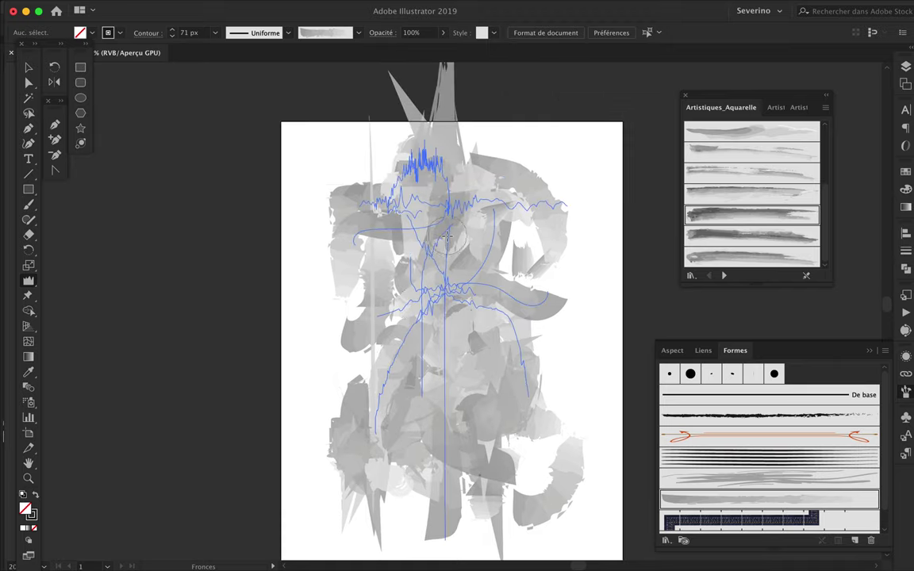
left_click_drag(546, 297, 488, 301)
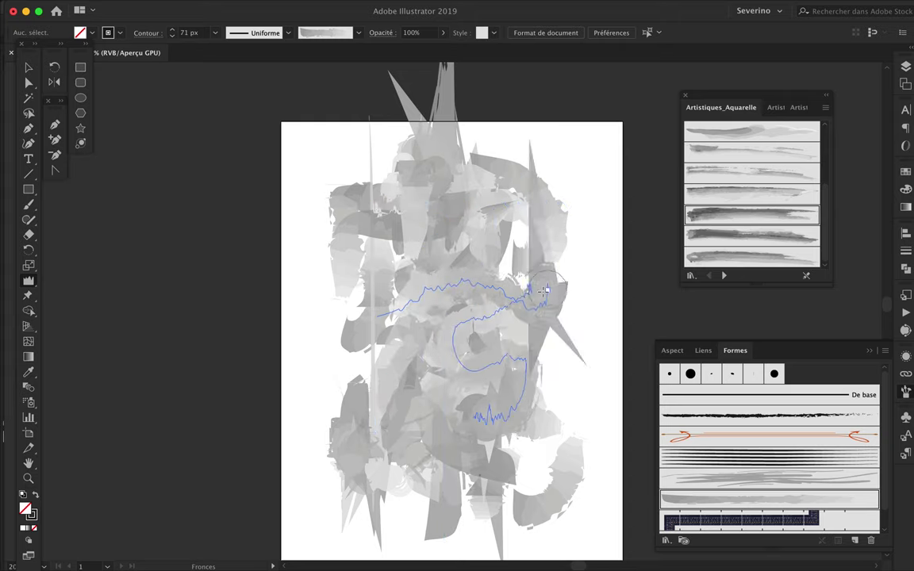
left_click_drag(573, 435, 561, 503)
left_click_drag(573, 429, 554, 497)
mouse_move(490, 326)
left_mouse_down()
mouse_move(436, 317)
mouse_move(391, 239)
left_mouse_up()
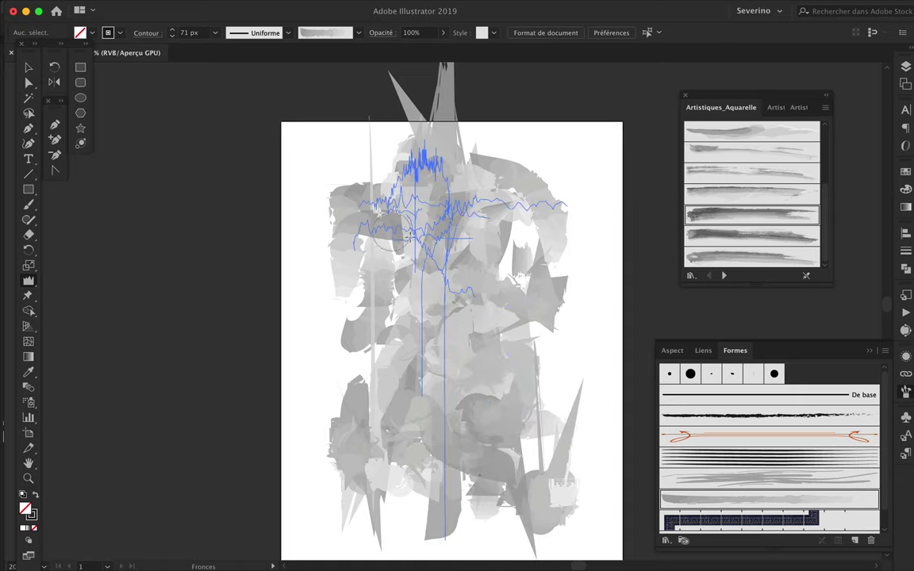
mouse_move(468, 244)
left_mouse_down()
mouse_move(465, 264)
mouse_move(490, 256)
left_mouse_up()
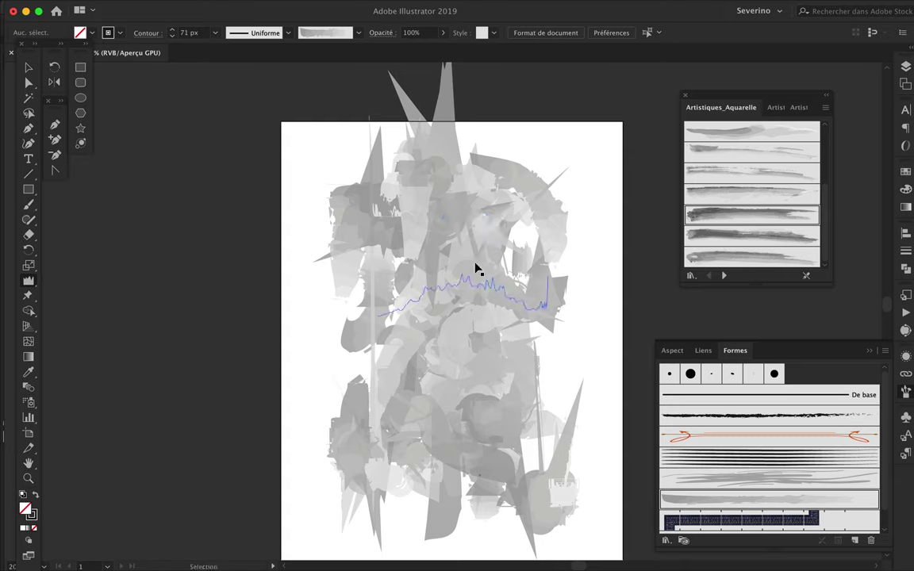
Step: Crinkle more paths while checking them in Outline view, then return to Preview
key("ctrl+y")
left_click_drag(340, 334, 360, 338)
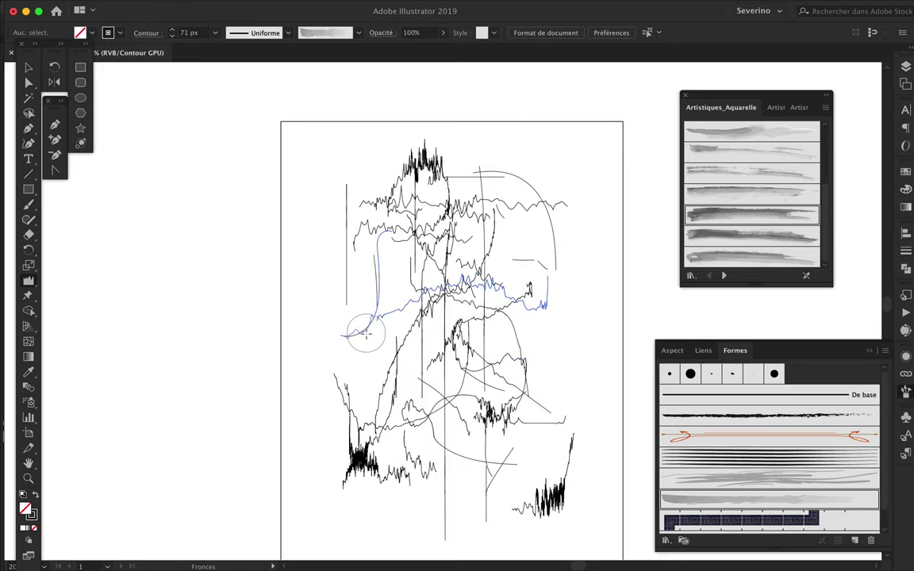
left_click_drag(445, 149, 506, 180)
mouse_move(508, 476)
left_mouse_down()
mouse_move(497, 386)
mouse_move(556, 422)
left_mouse_up()
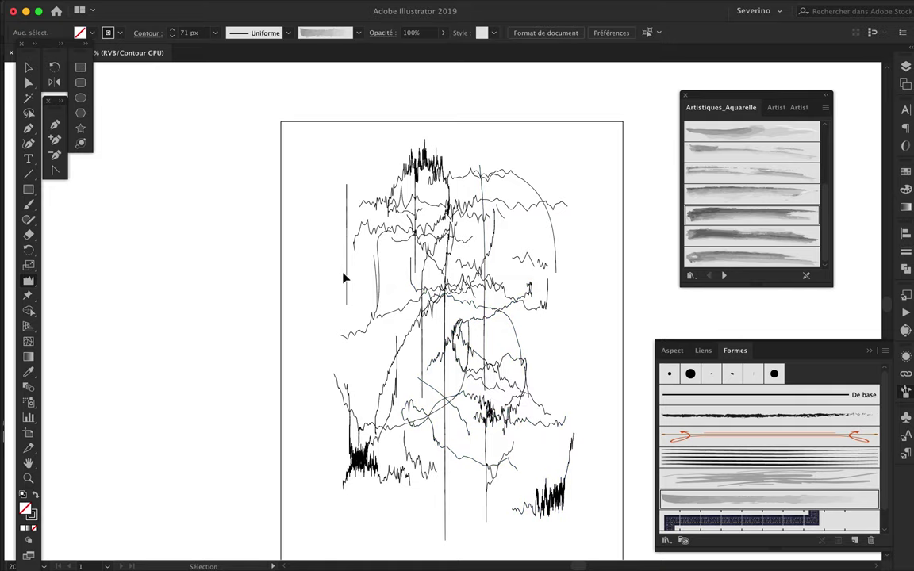
key("ctrl+y")
Step: Scallop the top-centre, top-right and lower-centre paths, reviewing the result in Outline view
left_click_drag(29, 280, 89, 355)
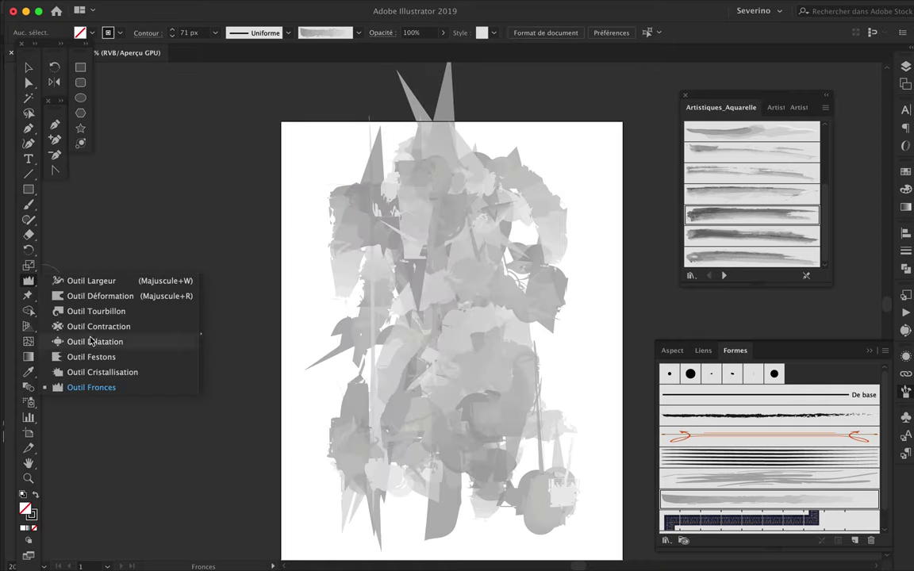
mouse_move(429, 238)
left_mouse_down()
mouse_move(347, 285)
mouse_move(414, 205)
left_mouse_up()
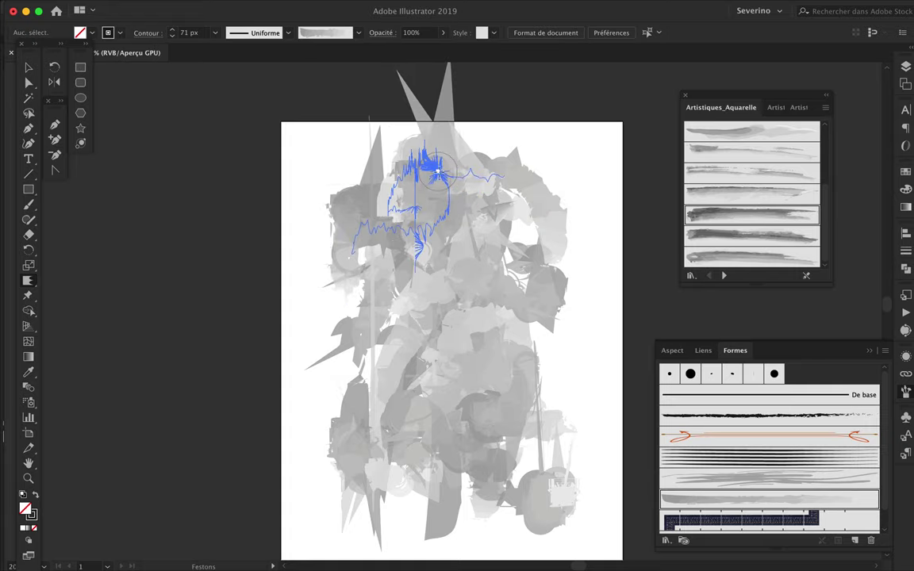
left_click_drag(479, 212, 491, 244)
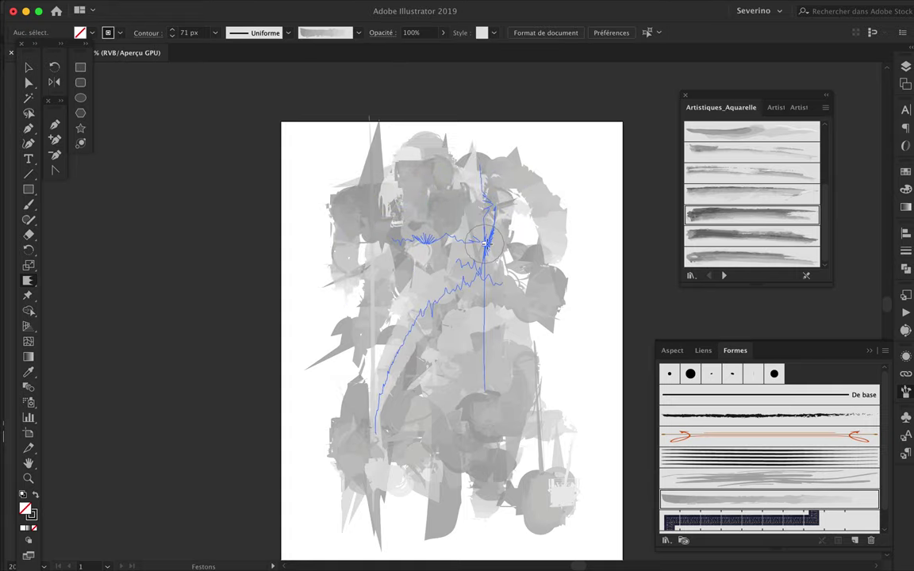
mouse_move(491, 243)
left_mouse_down()
mouse_move(566, 178)
mouse_move(555, 207)
left_mouse_up()
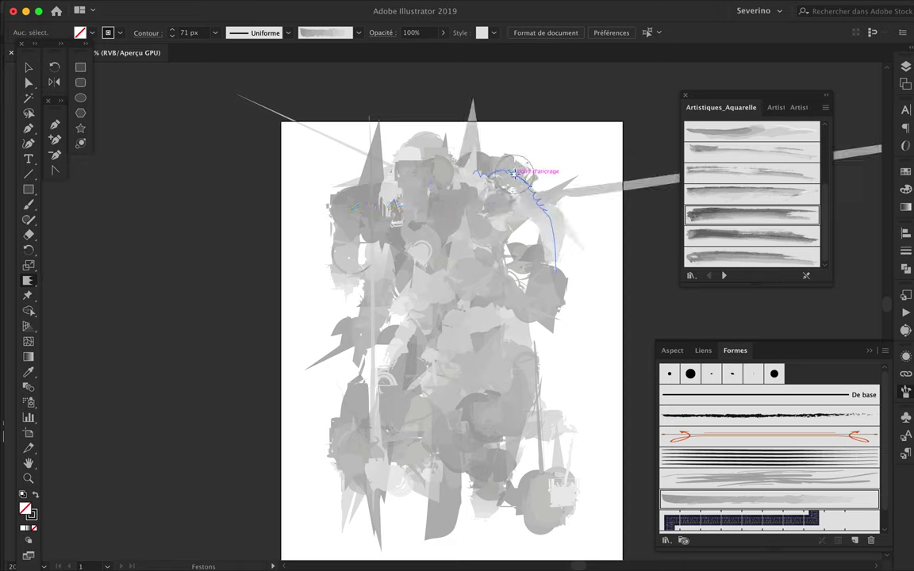
left_click_drag(364, 394, 367, 368)
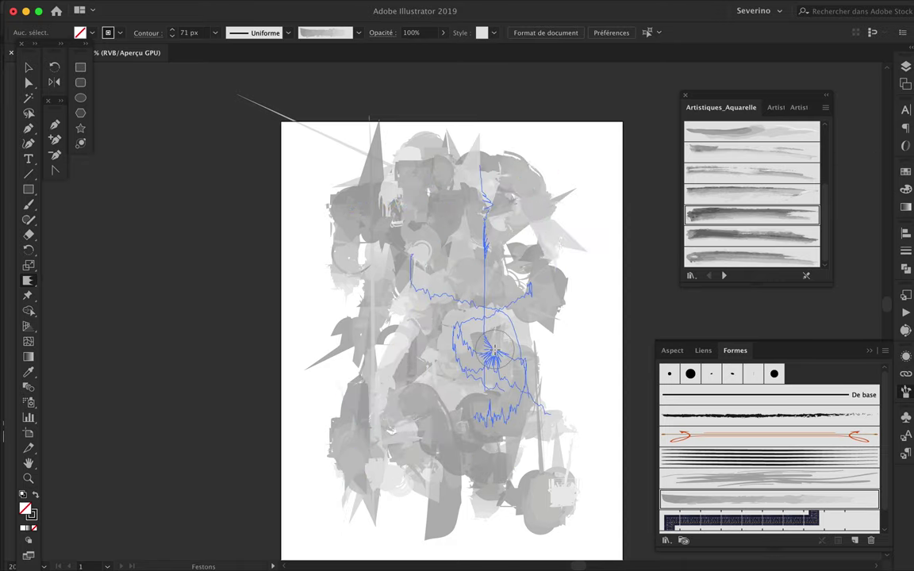
key("ctrl+y")
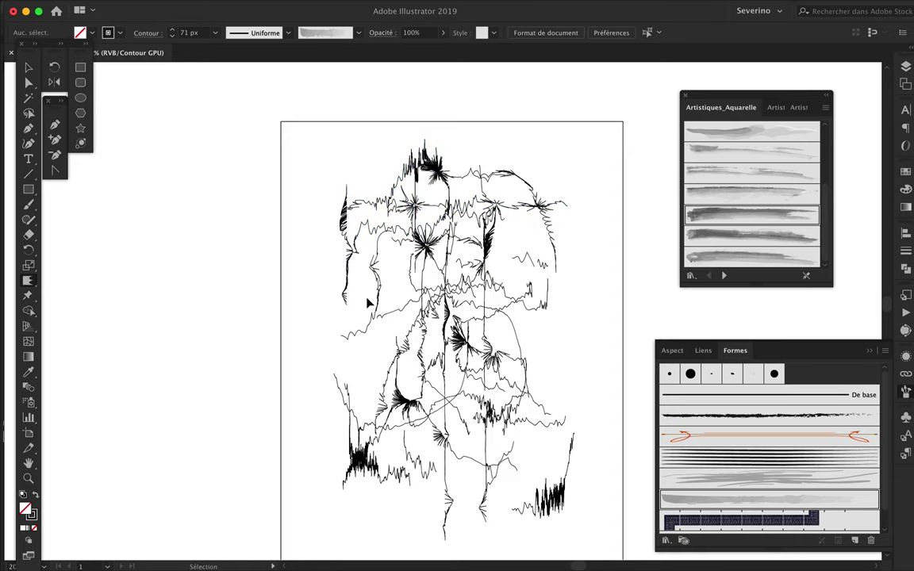
key("ctrl+y")
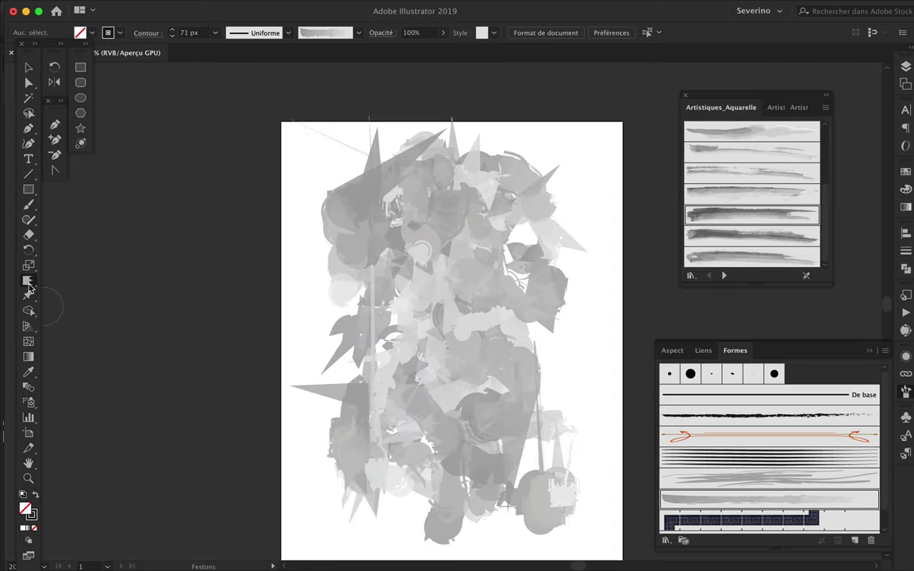
key("ctrl+y")
key("ctrl+y")
Step: Bloat the lower, middle, left and top-left areas of the artwork
left_click(28, 280)
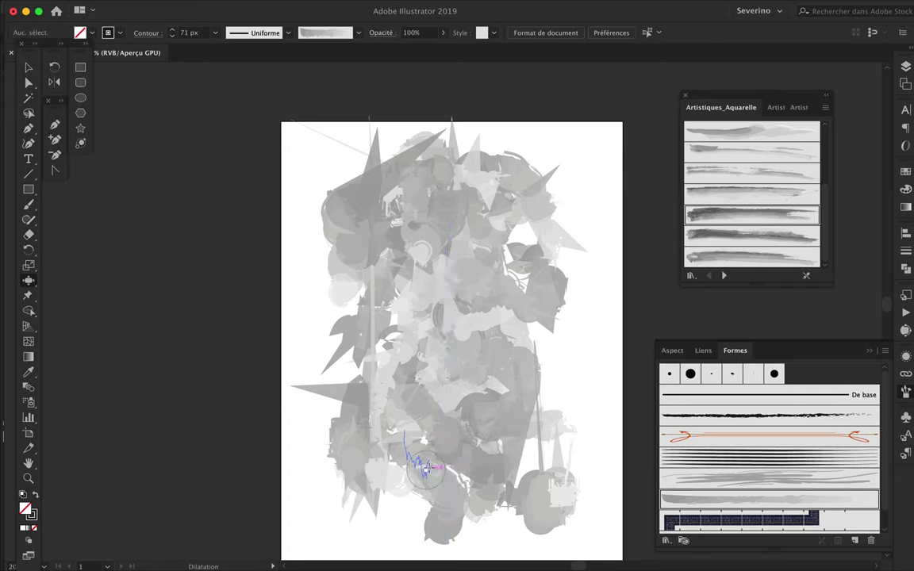
left_click_drag(495, 476, 427, 479)
left_click_drag(490, 357, 496, 361)
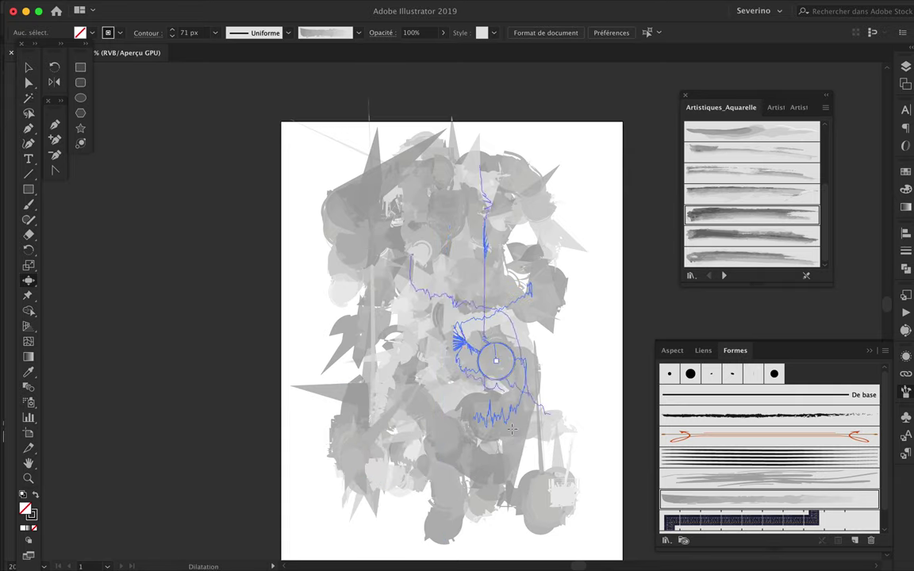
mouse_move(376, 254)
left_mouse_down()
mouse_move(392, 297)
mouse_move(377, 261)
left_mouse_up()
left_click_drag(291, 259, 111, 316)
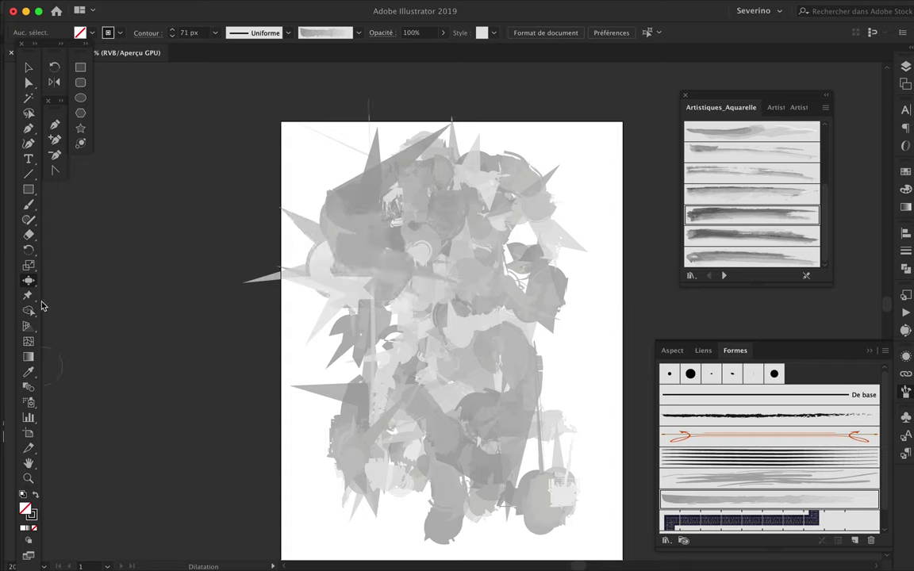
Step: Crystallize and then twirl the middle of the artwork into radiating spikes
left_click_drag(28, 280, 112, 369)
left_click_drag(480, 349, 489, 420)
left_click_drag(29, 280, 87, 310)
mouse_move(468, 266)
left_mouse_down()
mouse_move(469, 242)
mouse_move(412, 405)
mouse_move(392, 431)
left_mouse_up()
left_click_drag(518, 448, 468, 357)
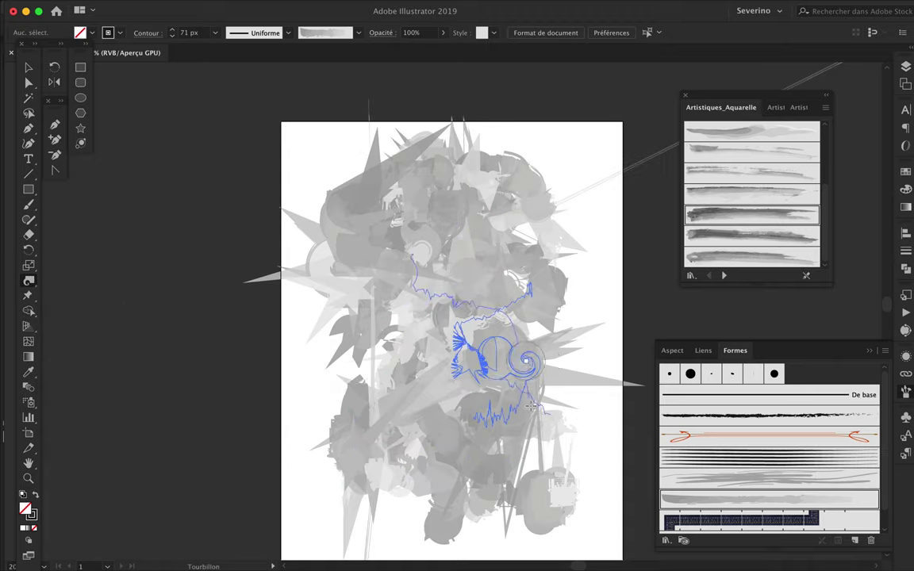
scroll(611, 186, "down", 3)
scroll(618, 157, "down", 2)
scroll(618, 157, "right", 5)
Step: Select the brushed shards and show the Gradient and Swatches panels
key("v")
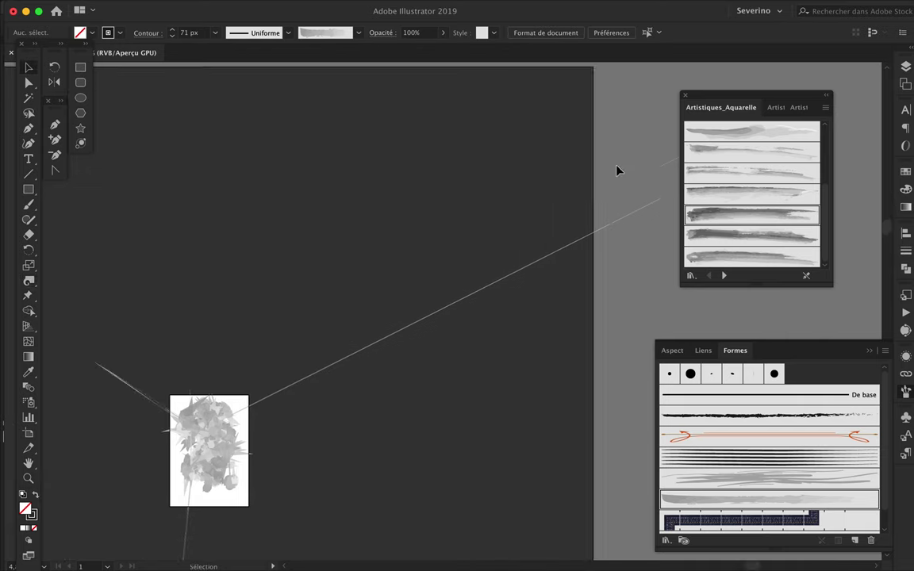
left_click_drag(265, 250, 411, 444)
scroll(498, 293, "up", 2)
scroll(500, 292, "up", 3)
scroll(500, 292, "up", 2)
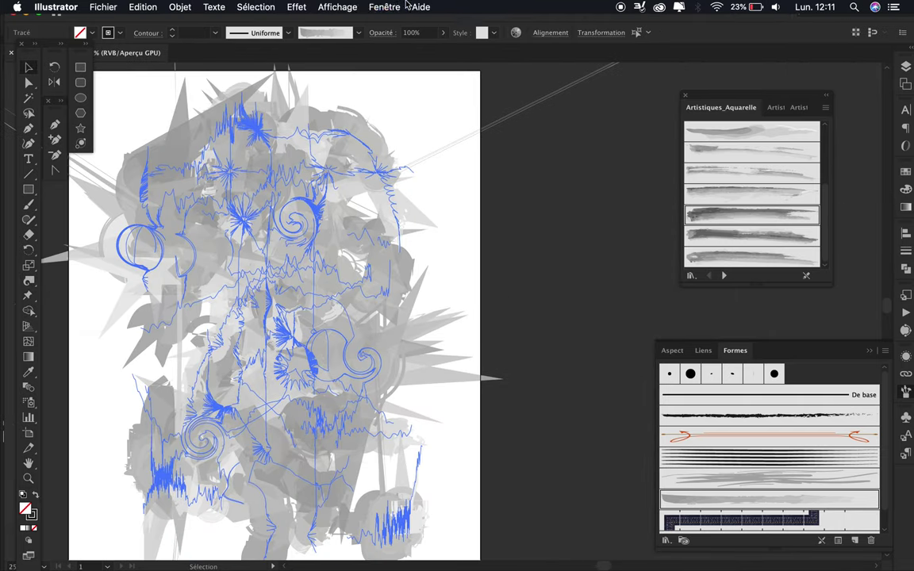
left_click(384, 7)
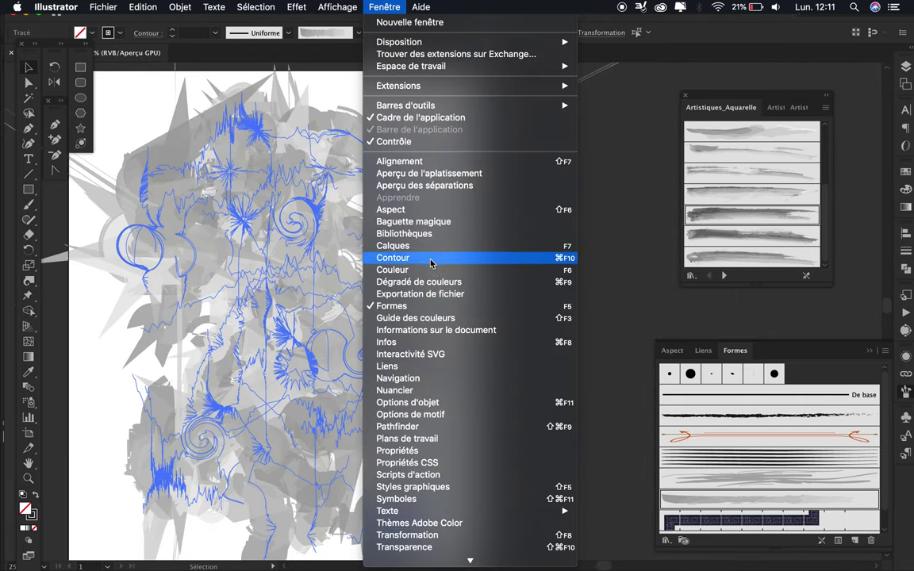
left_click(430, 258)
left_click(816, 299)
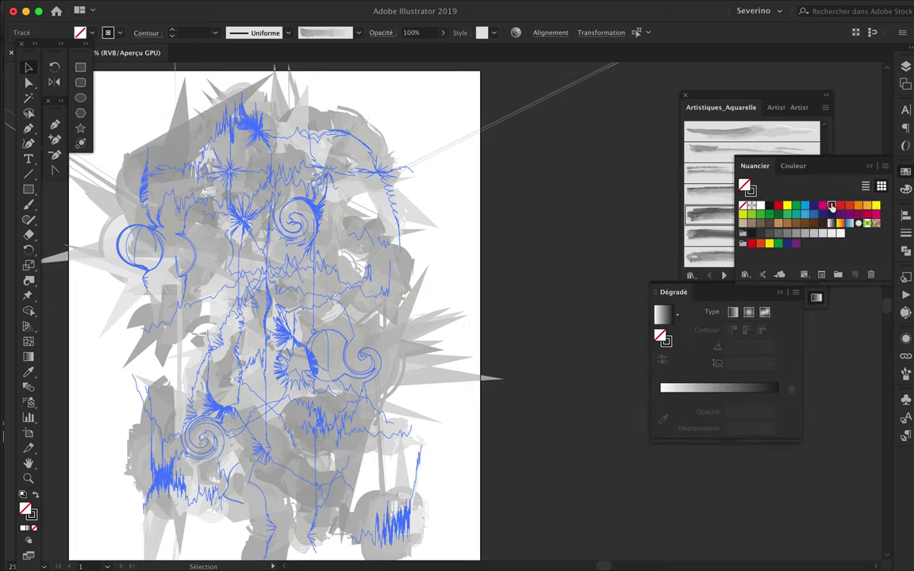
Step: Fill the selected shards with a white-to-red linear gradient
left_click(831, 207)
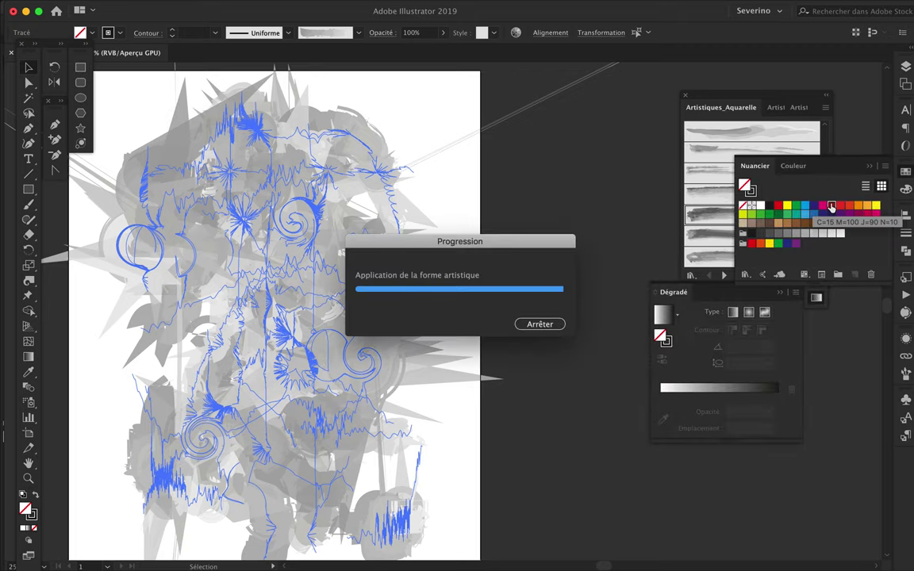
scroll(471, 379, "down", 3)
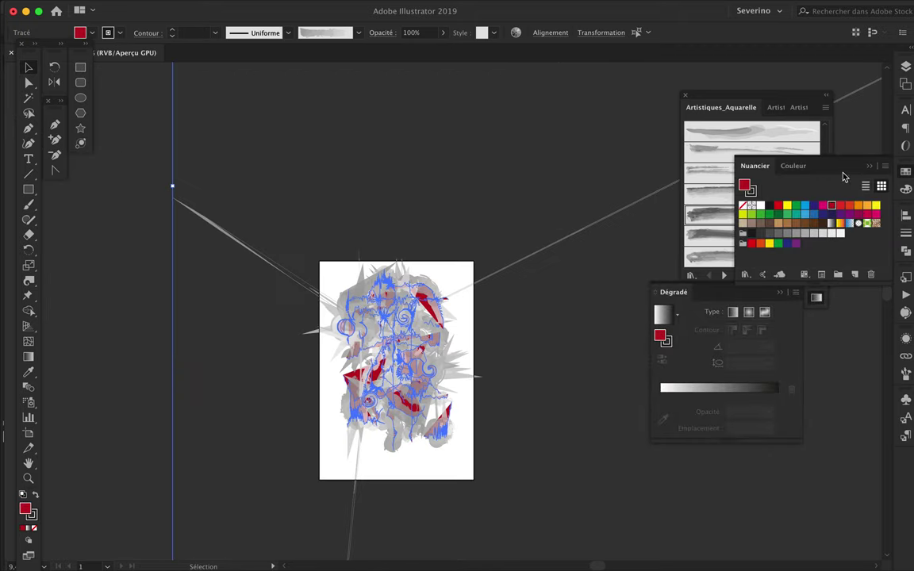
left_click(778, 403)
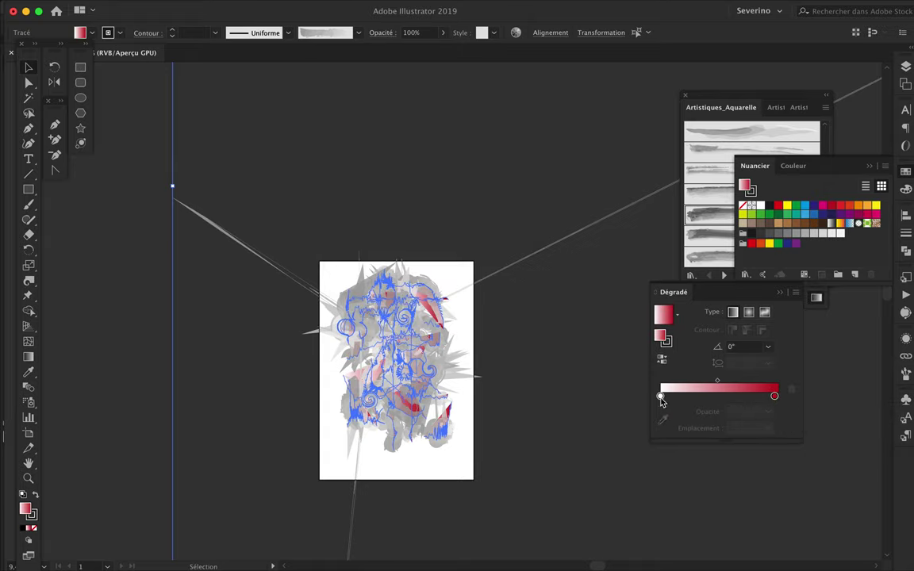
left_click(660, 396)
key("ctrl+z")
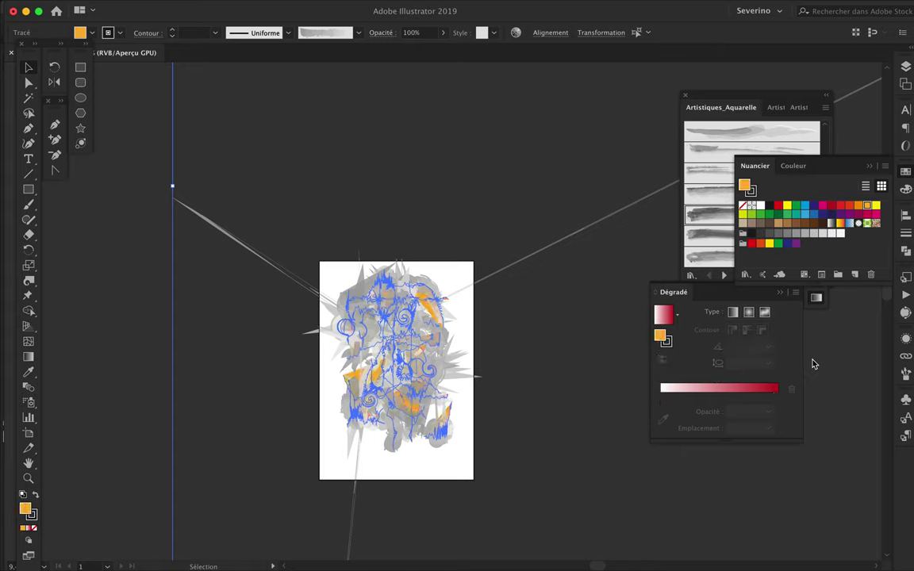
left_click(661, 396)
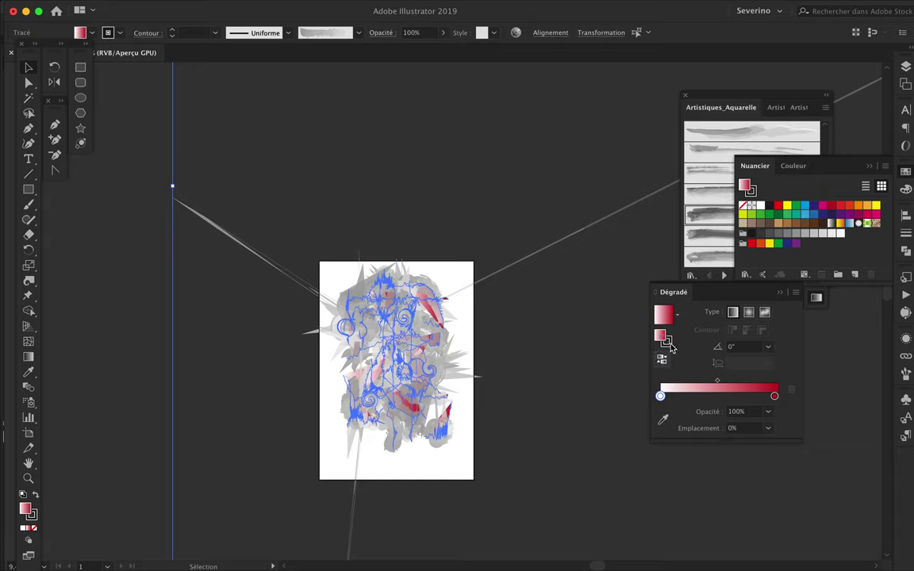
left_click(33, 530)
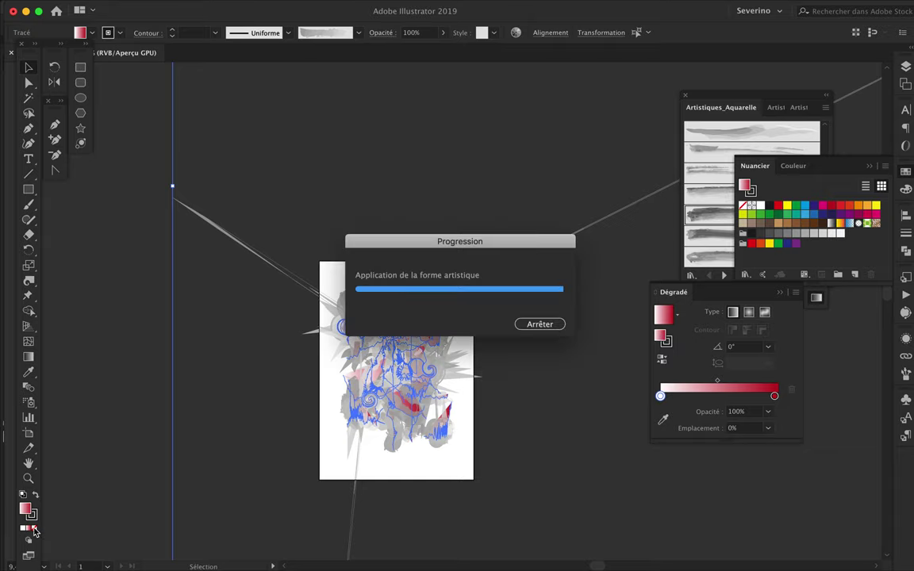
Step: Set the gradient to run from yellow (fcea10) to red on the stroke
left_click(751, 399)
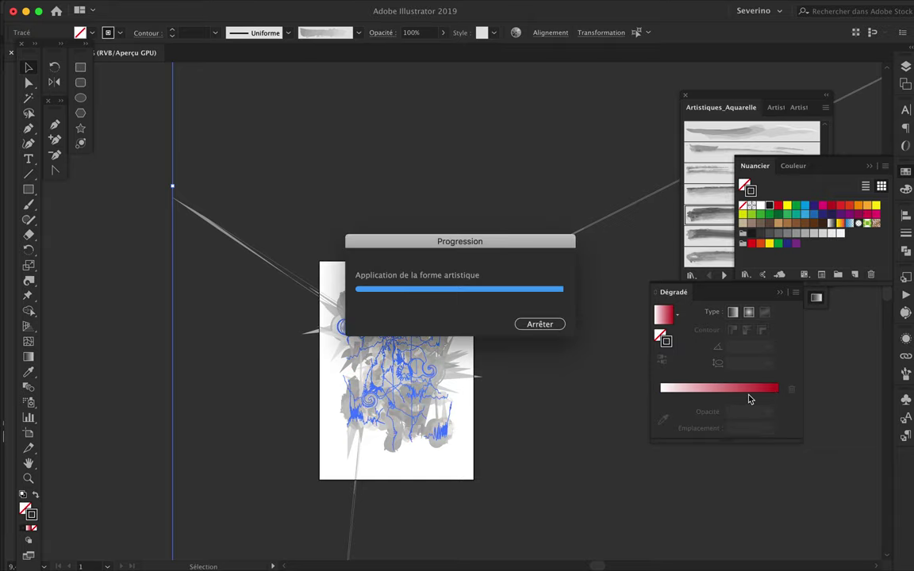
left_click(778, 215)
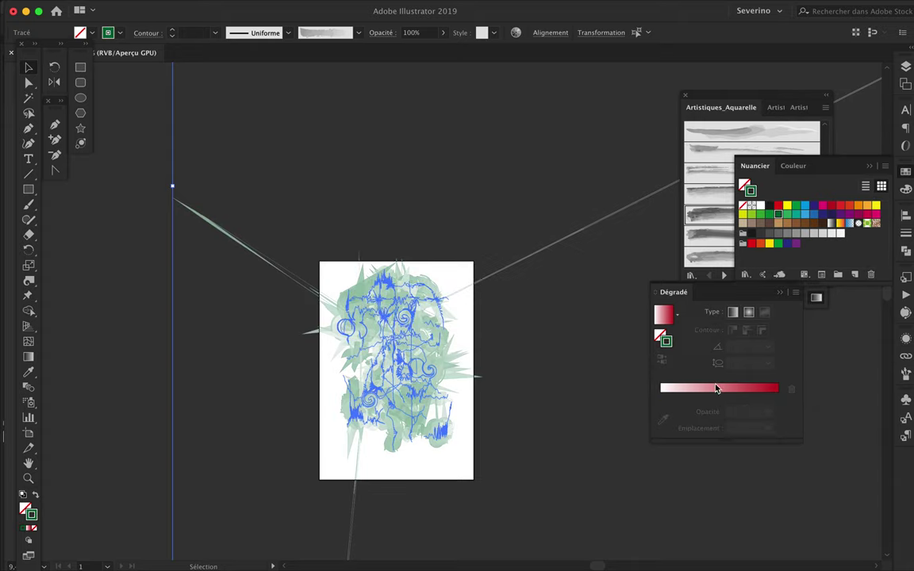
left_click(716, 389)
left_click(697, 403)
left_click(681, 397)
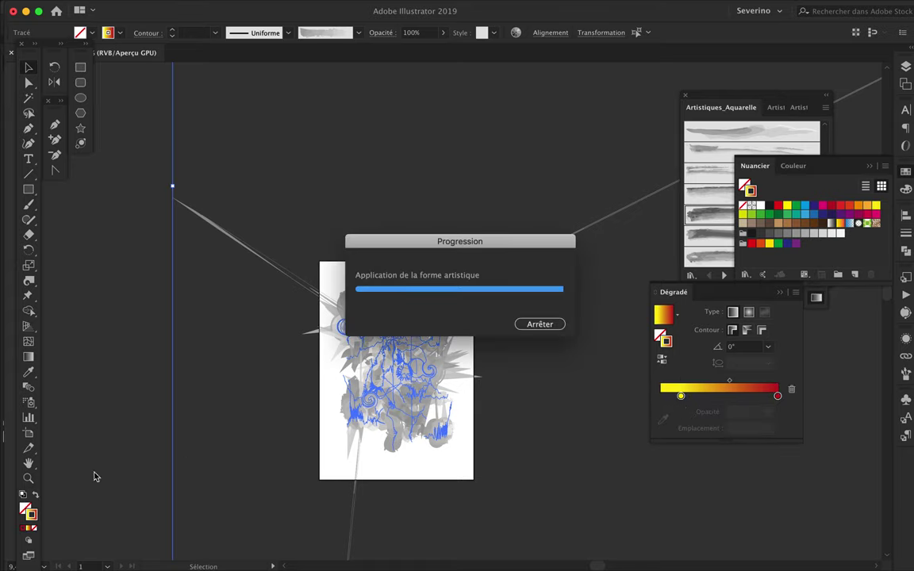
key("d")
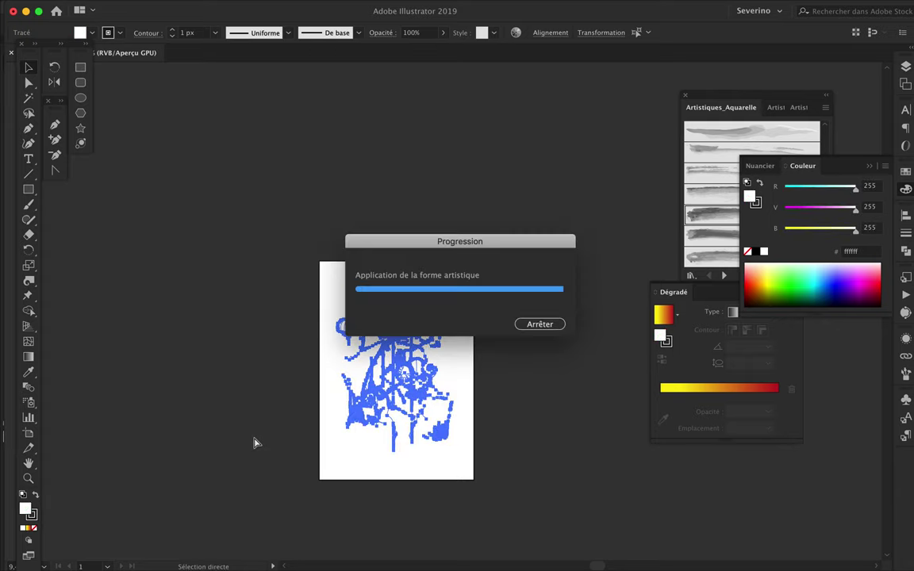
Step: Expand the artwork's appearance and fill the shapes with the yellow-to-red gradient
left_click(180, 8)
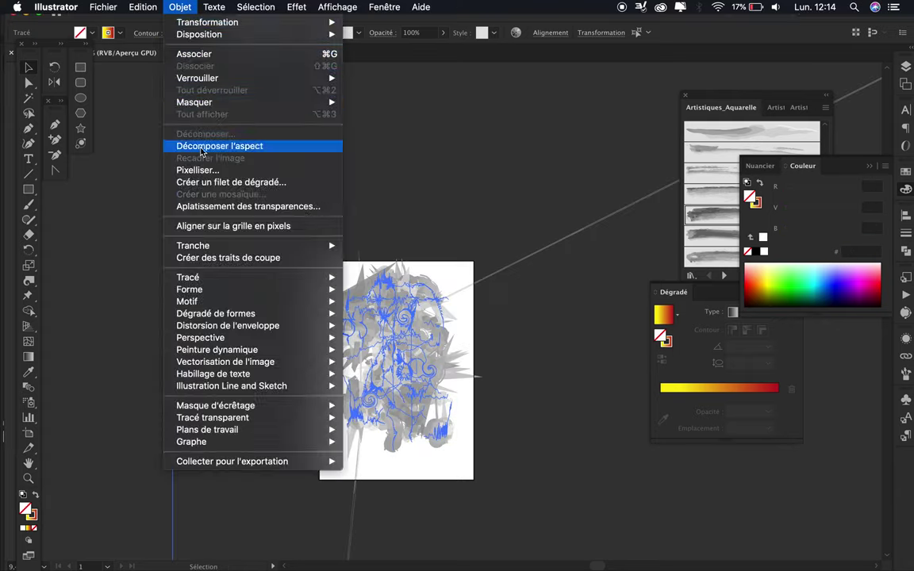
left_click(235, 145)
left_click(704, 396)
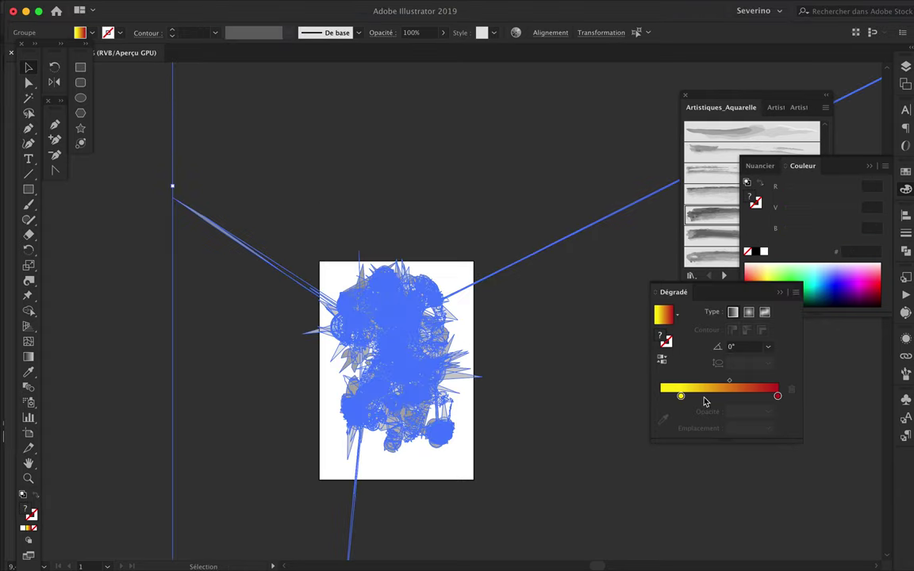
left_click(547, 368)
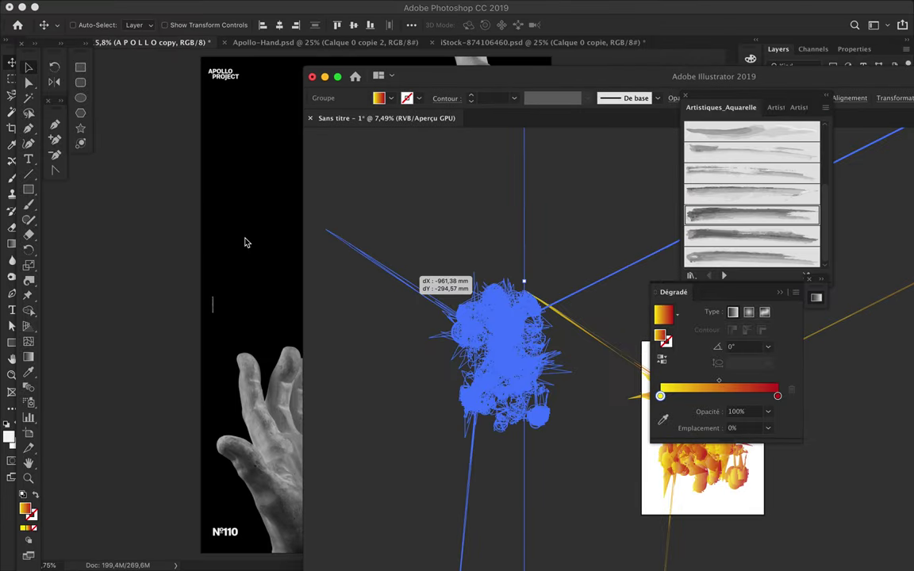
Step: Place the Illustrator artwork in the poster as a smart object, enlarged and moved up-right
left_click_drag(245, 243, 246, 241)
left_click_drag(375, 436, 410, 548)
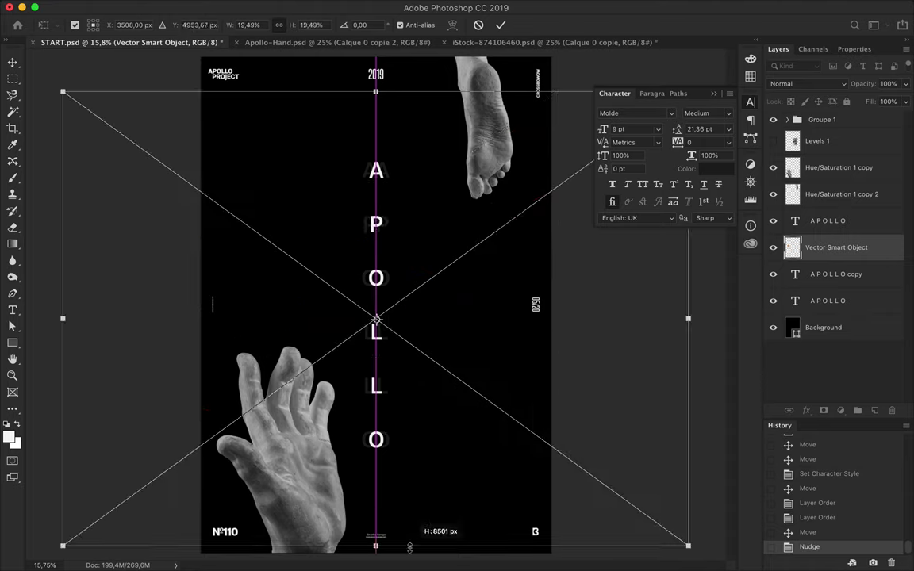
key("ctrl+minus")
left_click_drag(375, 311, 476, 249)
key("Return")
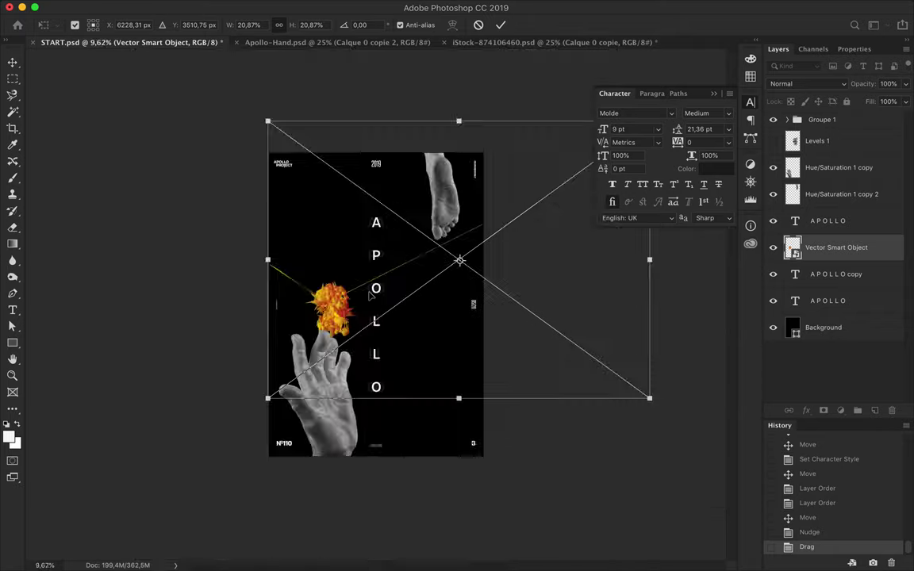
Step: Stretch the placed artwork taller, reposition it, then close the Illustrator document
scroll(370, 294, "down", 5)
left_click_drag(400, 346, 411, 481)
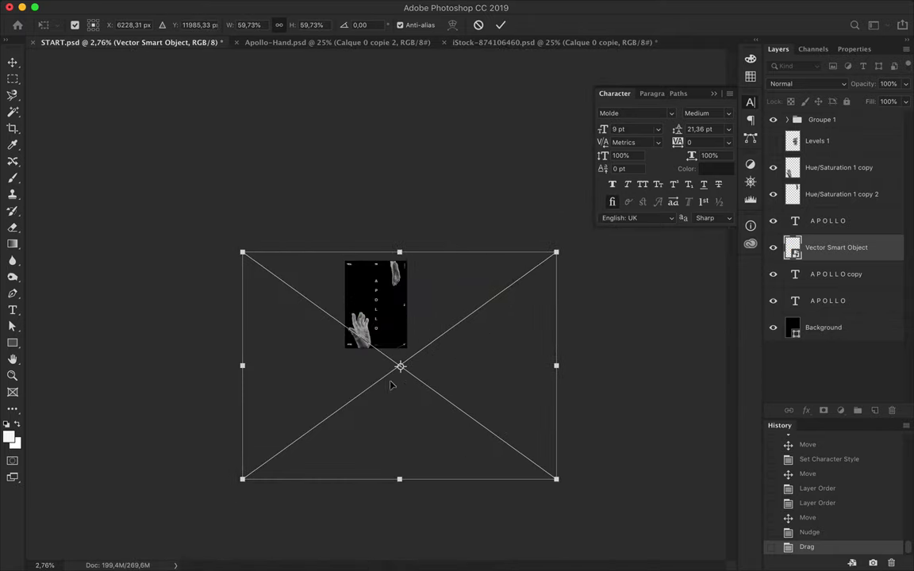
left_click_drag(390, 385, 406, 333)
key("Return")
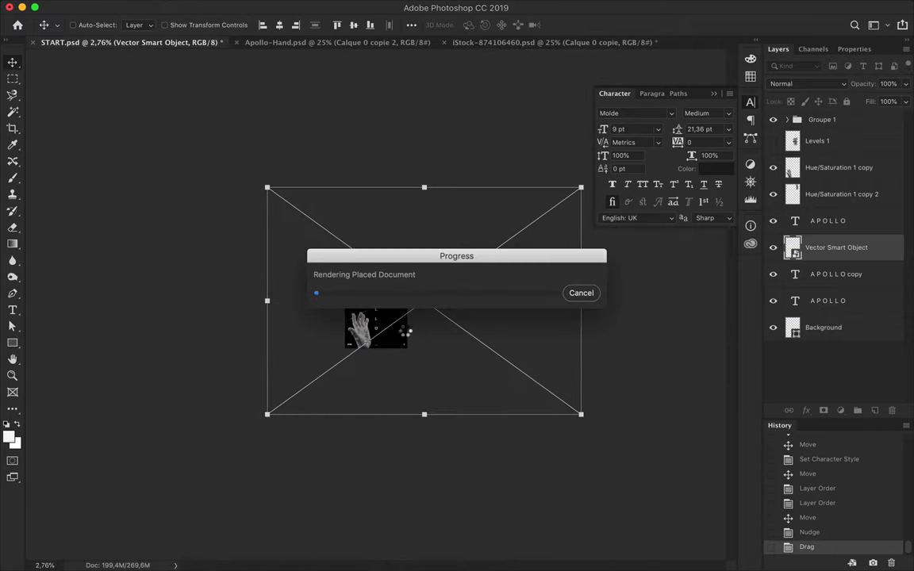
left_click(410, 551)
key("super+w")
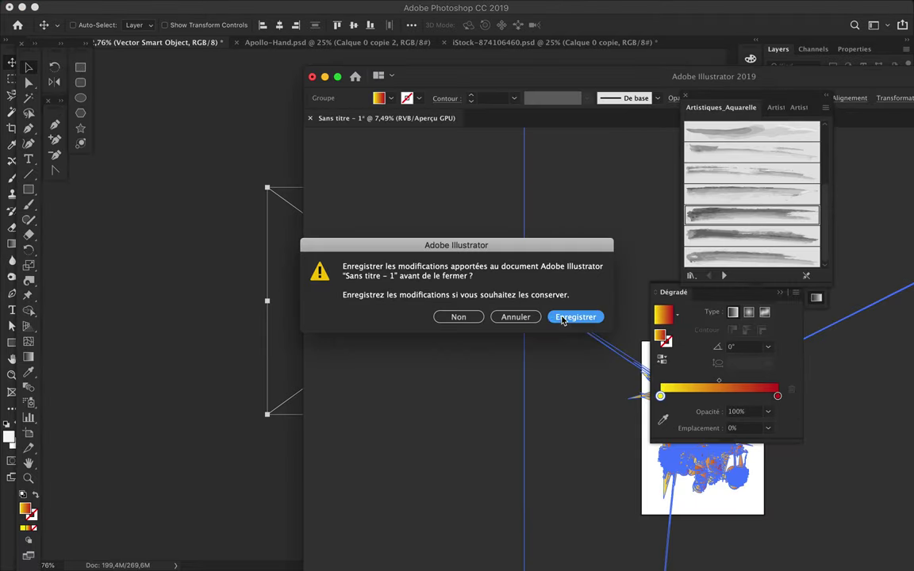
Step: Save the Illustrator artwork as 146.ai in SevenSon > Posters > 5 May > 27-147
left_click(561, 315)
left_click(218, 319)
left_click(306, 238)
left_click(309, 181)
left_click(384, 123)
left_click(381, 113)
left_click(509, 147)
left_click(642, 398)
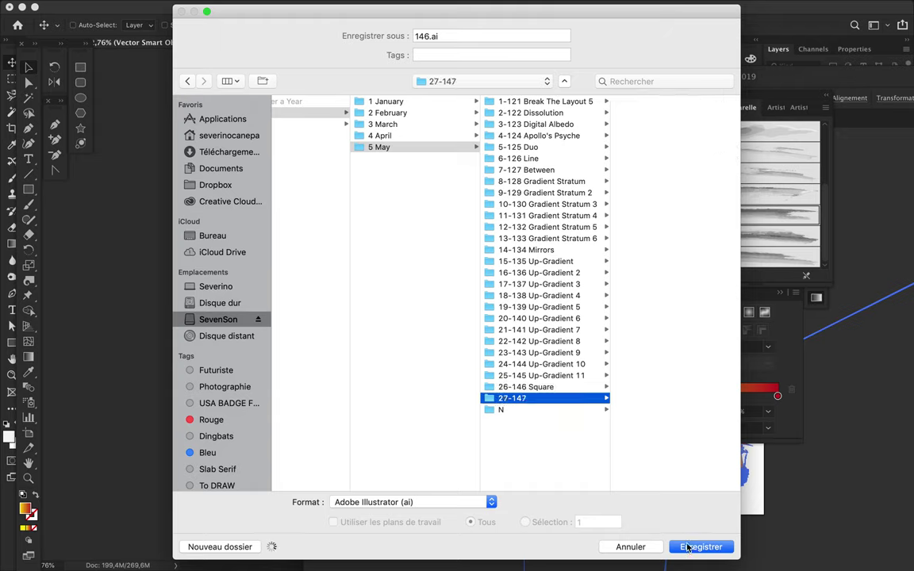
left_click(701, 547)
left_click(774, 529)
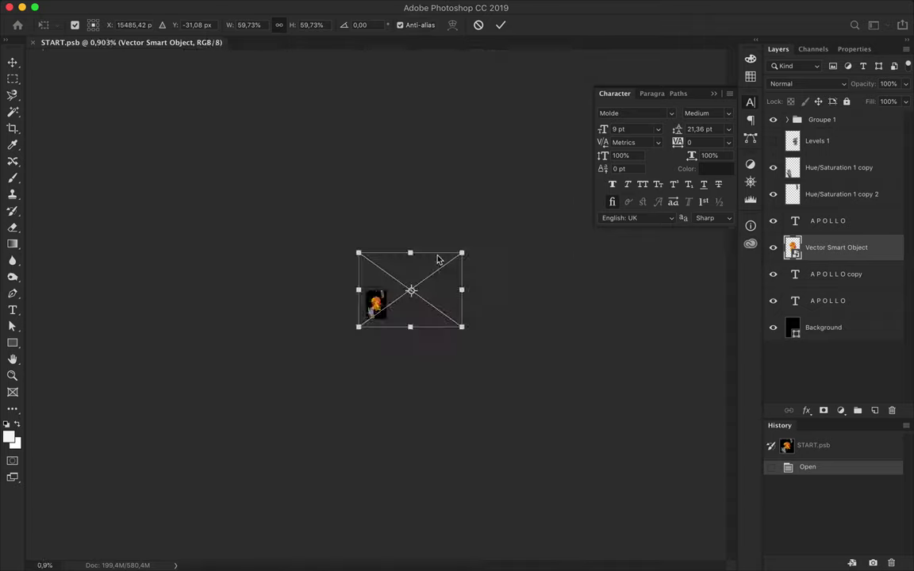
key("ctrl+plus")
Step: Scale the smart object to 76.70%, shift it up-right, then marquee-select the poster area
left_click_drag(435, 342, 434, 378)
left_click_drag(381, 315, 392, 303)
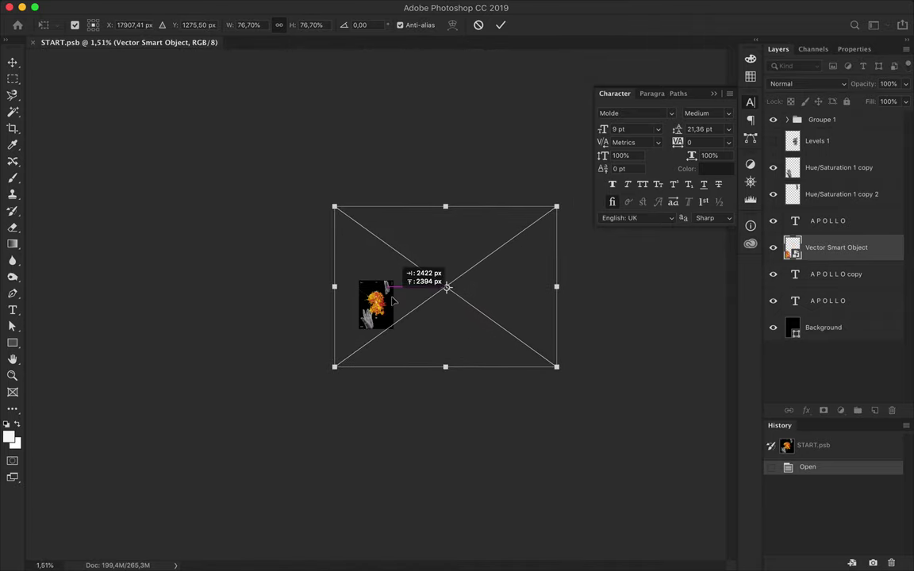
key("Return")
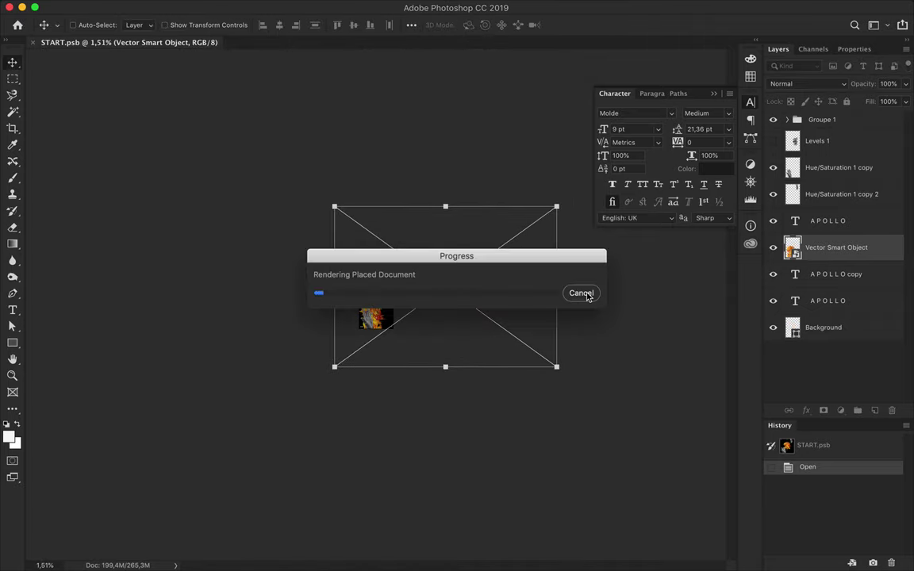
mouse_move(579, 261)
left_mouse_down()
mouse_move(547, 253)
mouse_move(532, 211)
left_mouse_up()
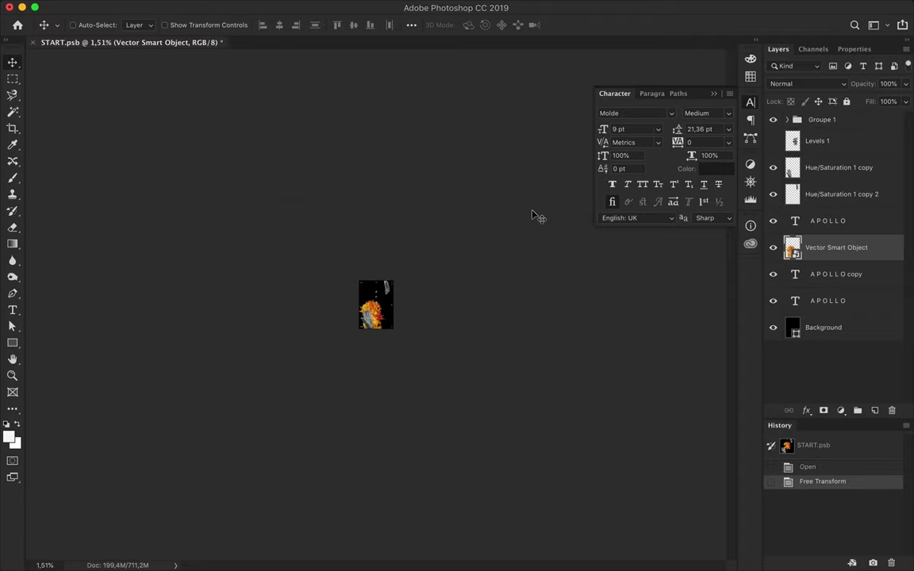
scroll(393, 274, "up", 5)
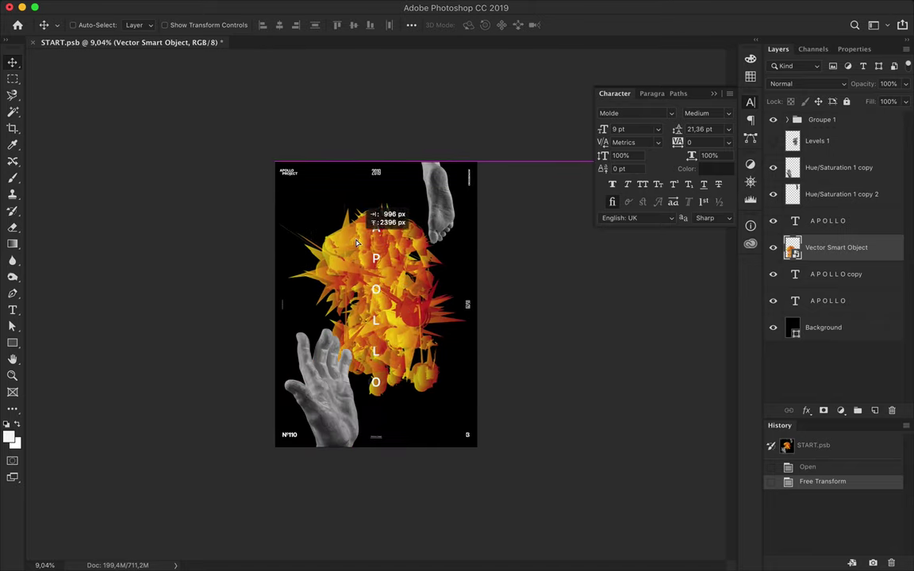
key("m")
mouse_move(276, 172)
left_mouse_down()
mouse_move(496, 424)
mouse_move(495, 440)
left_mouse_up()
Step: Paste the flame artwork as a pixel layer, delete the smart object and reposition it
key("ctrl+c")
key("ctrl+v")
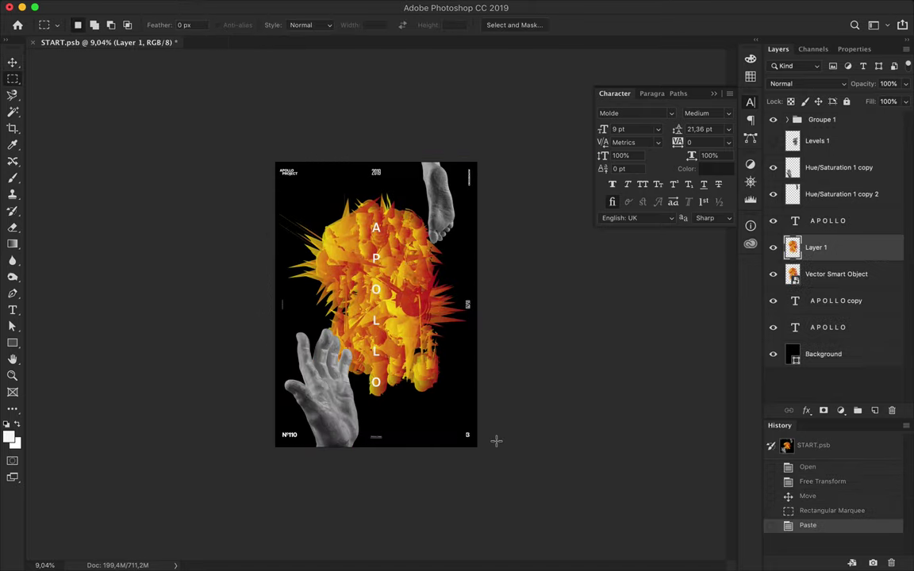
key("alt+bracketleft")
key("Delete")
key("v")
scroll(449, 276, "up", 3)
left_click_drag(421, 260, 460, 284)
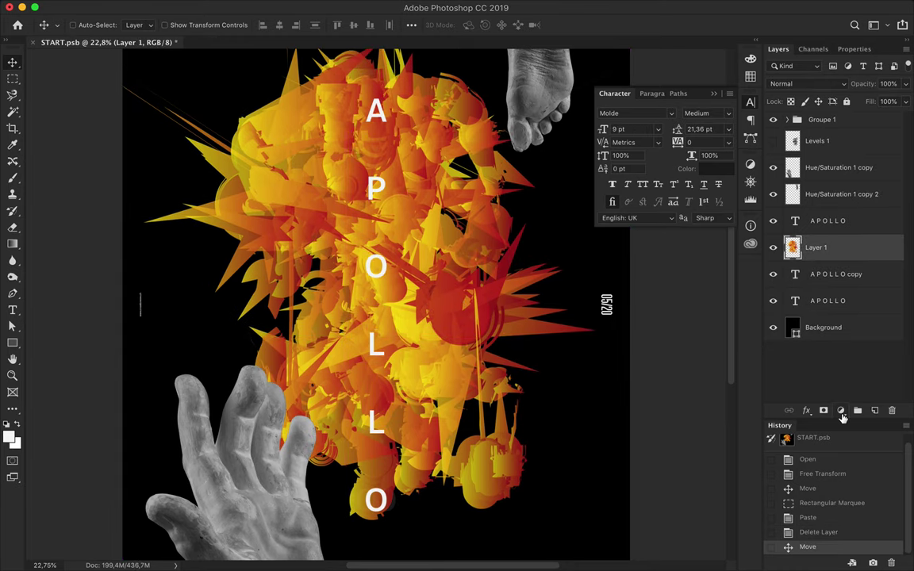
Step: Add a Levels adjustment brightening the flame to 33 / 1,52 / 237
left_click(843, 411)
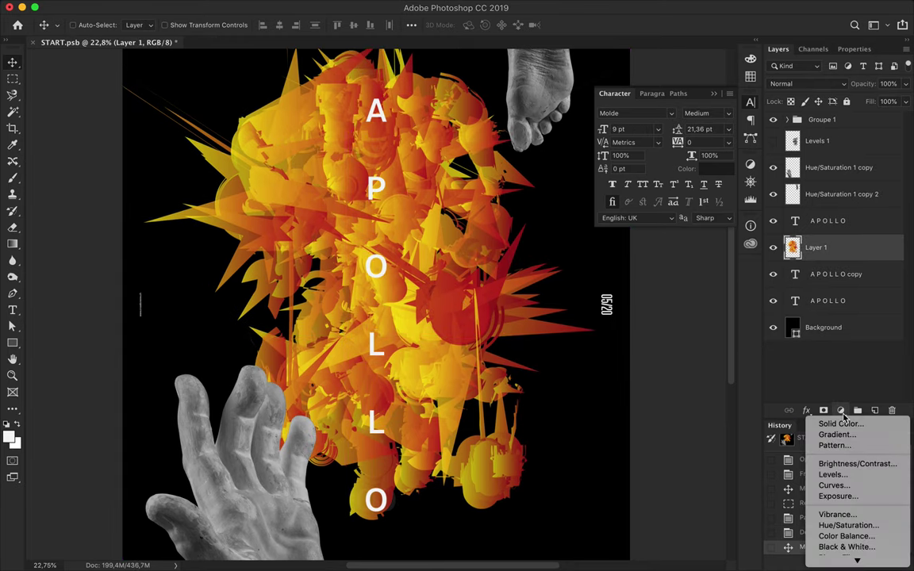
left_click(829, 475)
left_click_drag(790, 181, 803, 184)
left_click_drag(896, 181, 890, 184)
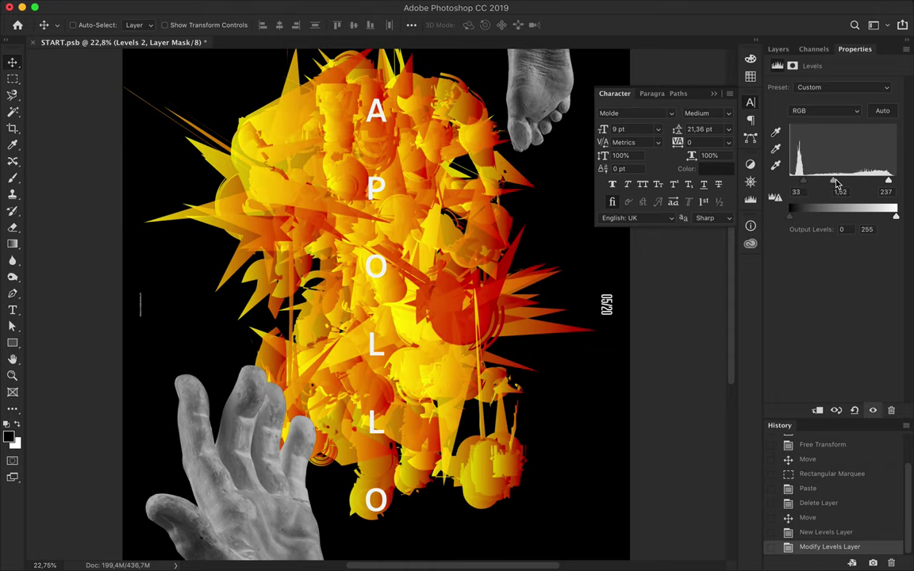
left_click(778, 49)
Step: Replace a trial Vibrance -69 adjustment with Hue/Saturation shifted to +180 hue
left_click(838, 410)
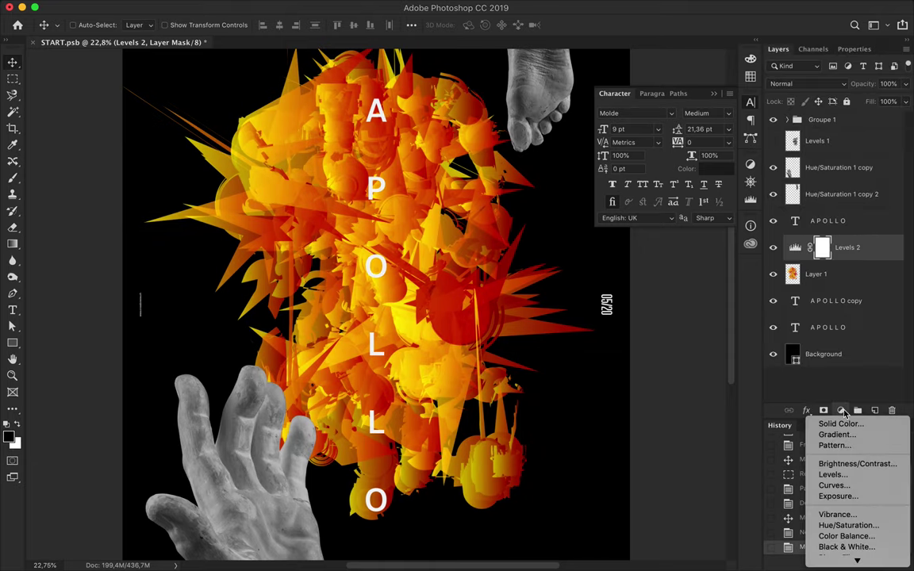
left_click(849, 483)
left_click_drag(833, 101, 791, 101)
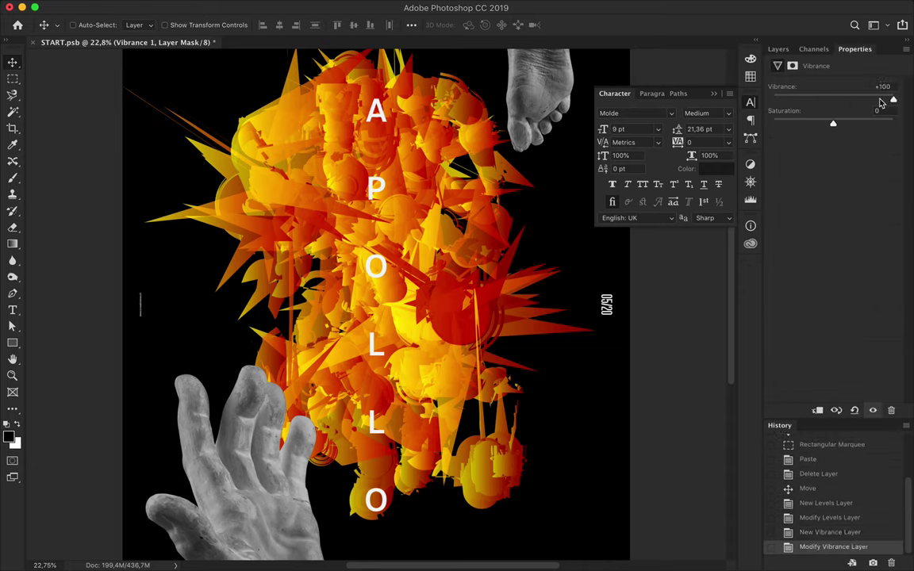
left_click_drag(831, 102, 833, 100)
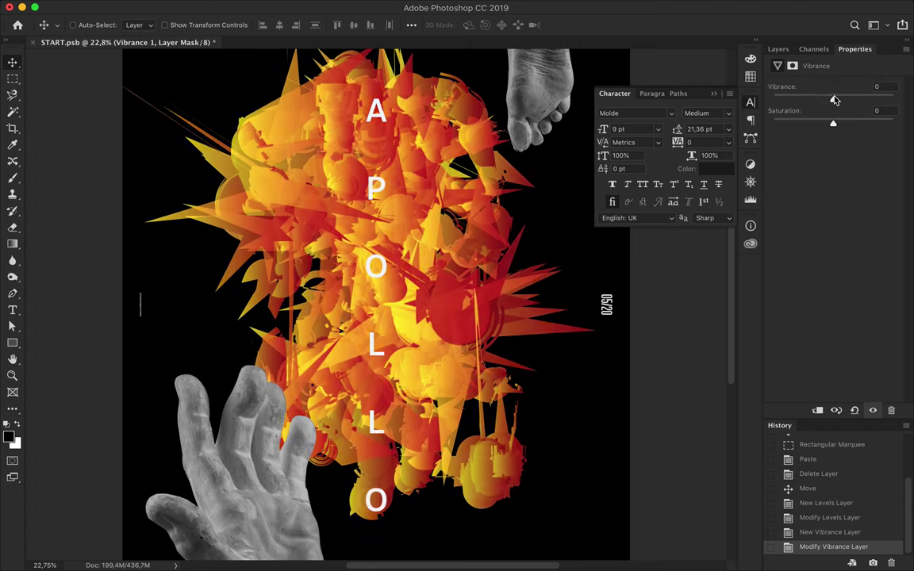
left_click(784, 50)
key("Delete")
left_click(846, 410)
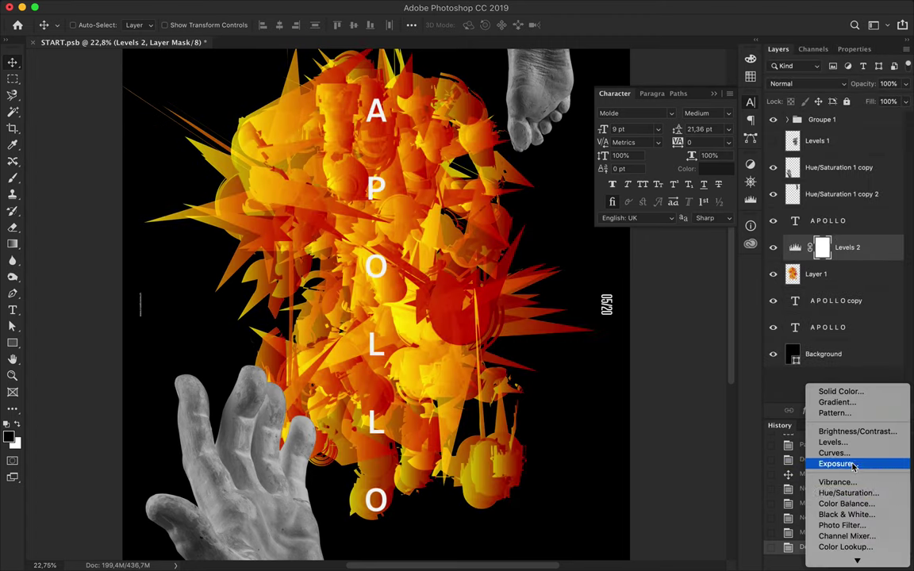
left_click(847, 496)
left_click_drag(833, 134, 901, 141)
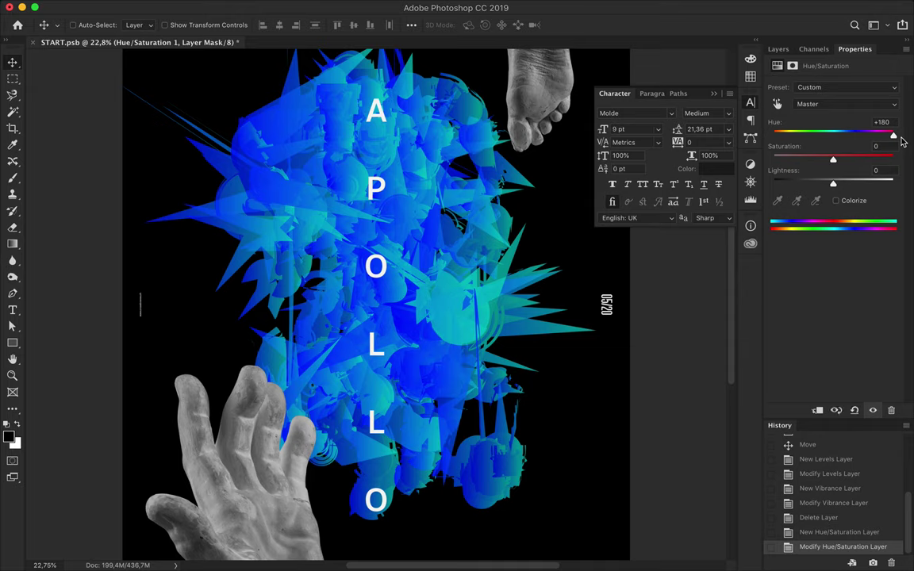
Step: Merge Levels 2 into Layer 1 and duplicate the orange texture above the blue version
left_click(778, 49)
left_click(818, 274)
left_click(817, 301, "shift")
key("ctrl+e")
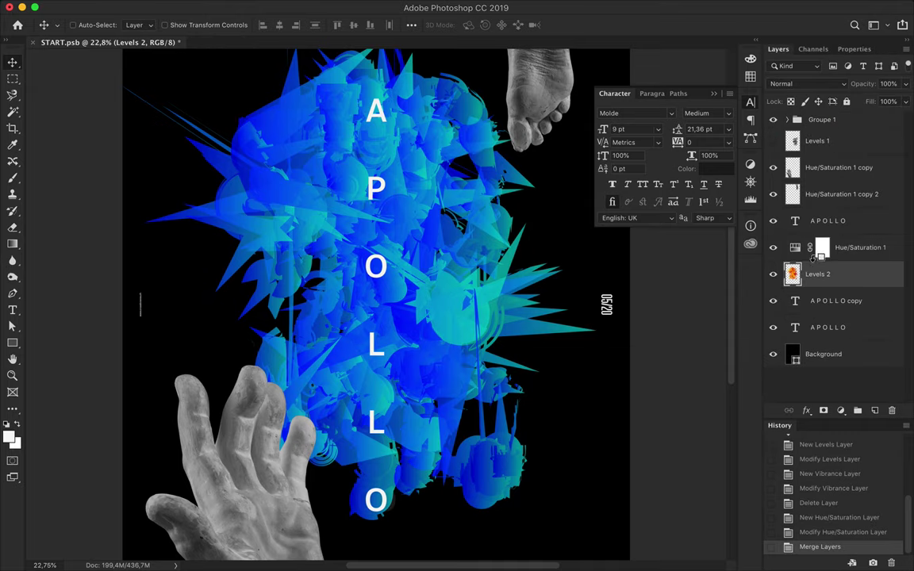
left_click_drag(846, 278, 825, 246)
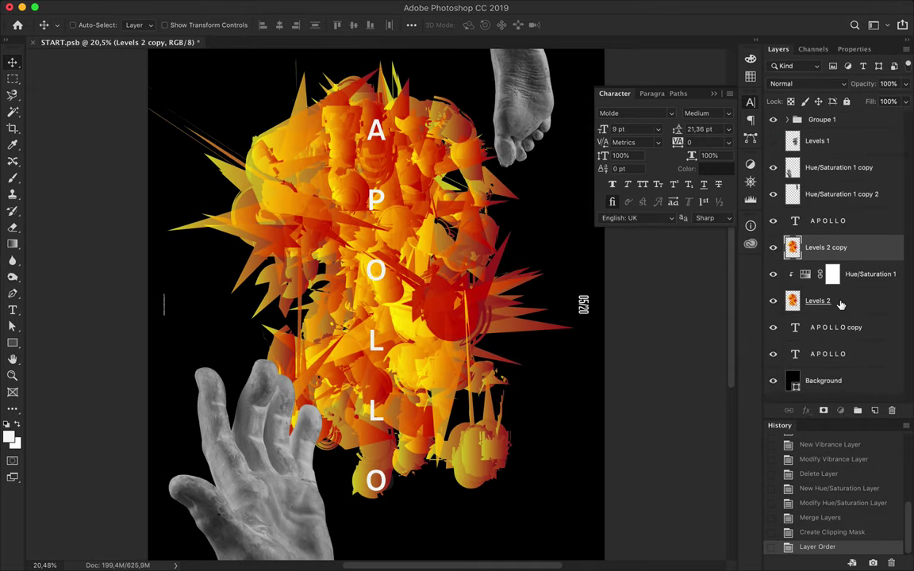
Step: Offset the blue Levels 2 texture so blue edges fringe the orange copy
left_click(841, 305)
left_click_drag(435, 271, 442, 293)
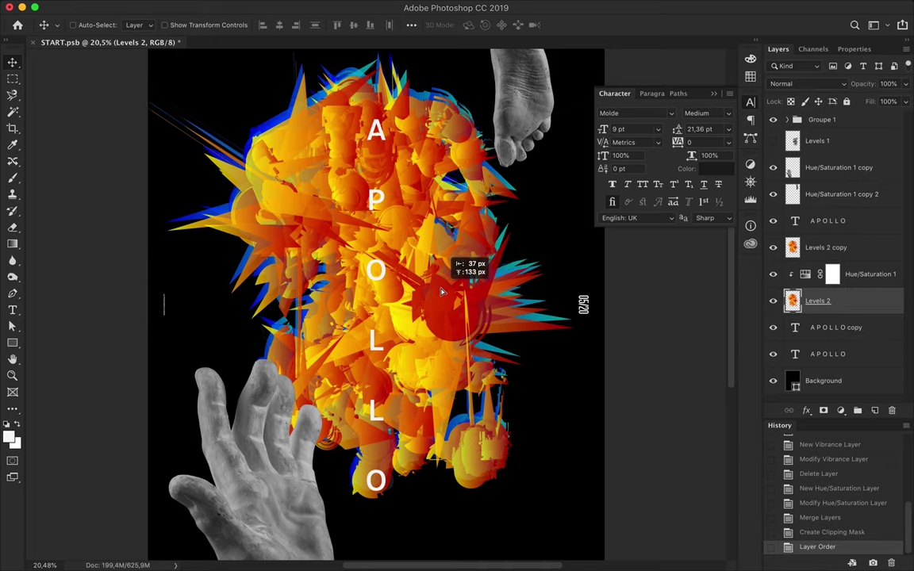
key("ctrl+minus")
scroll(442, 293, "up", 3)
scroll(456, 198, "down", 1)
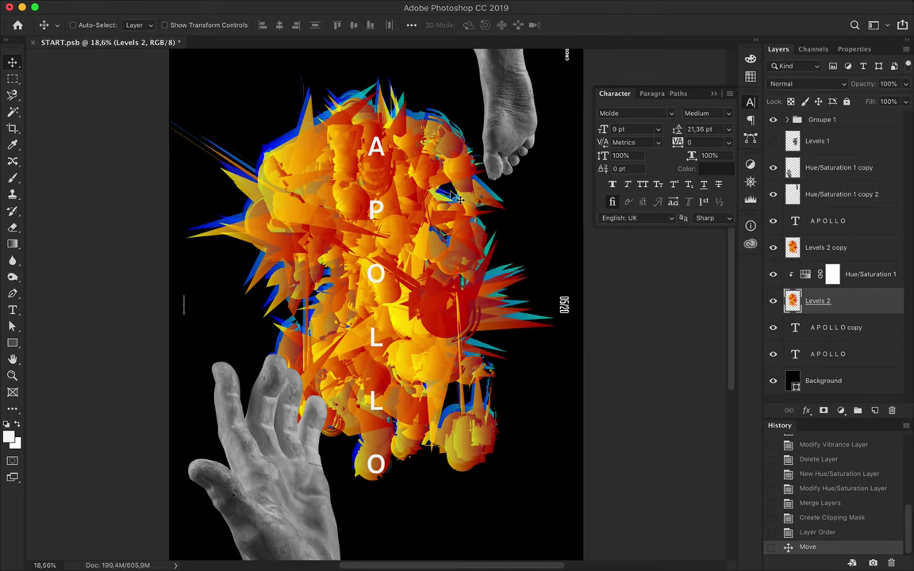
left_click(313, 434)
scroll(315, 429, "down", 1)
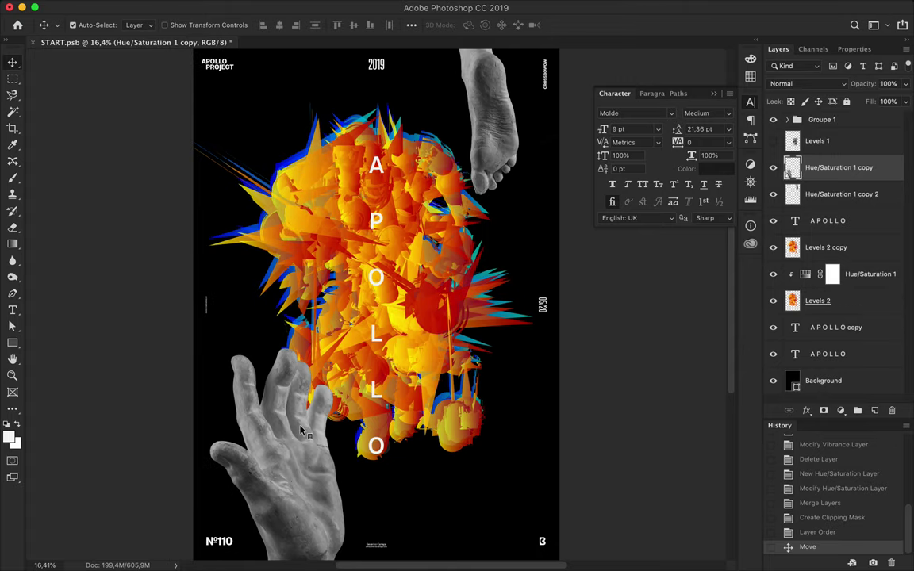
Step: Duplicate the statue hand, rotate and shrink it, and place it below Levels 2 at lower left
key("ctrl+j")
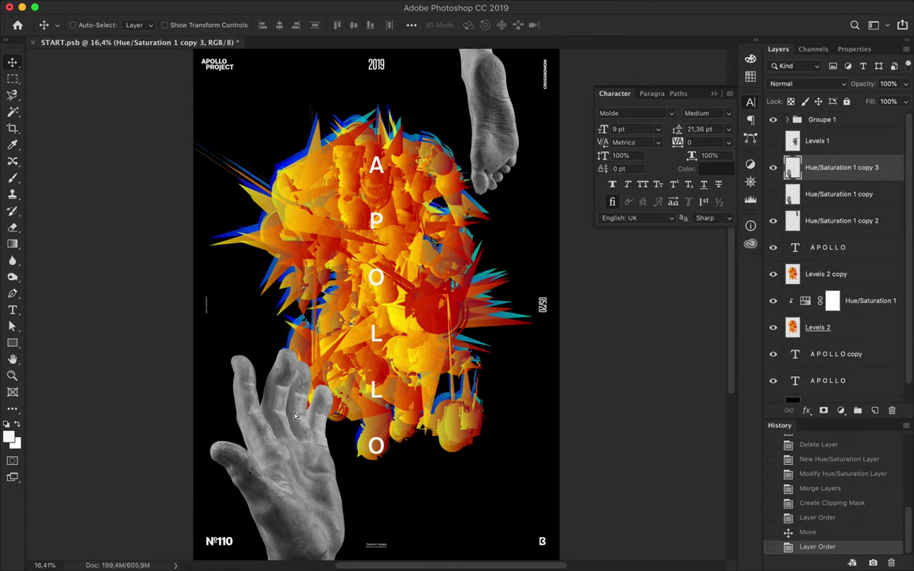
left_click_drag(273, 389, 274, 324)
key("ctrl+t")
mouse_move(230, 276)
left_mouse_down()
mouse_move(145, 394)
mouse_move(235, 418)
left_mouse_up()
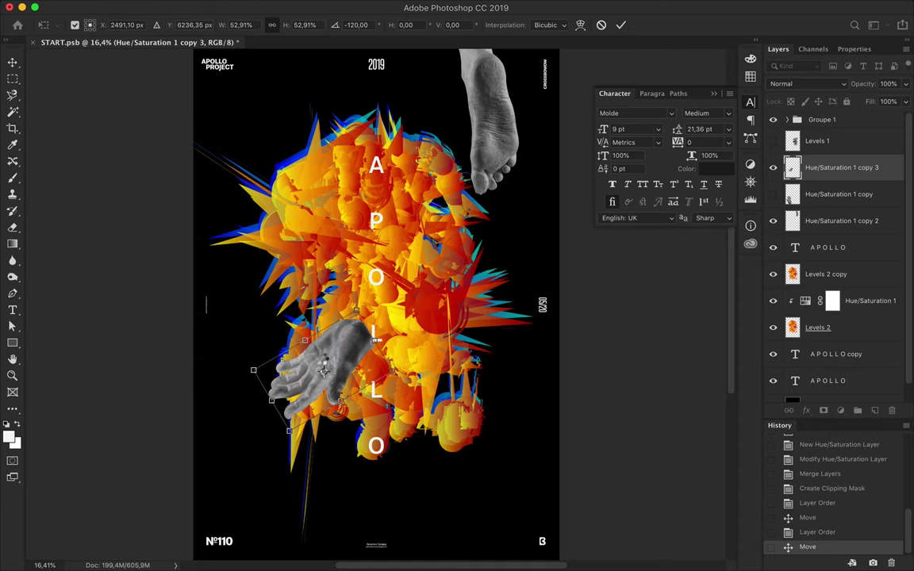
key("Return")
left_click_drag(261, 373, 289, 389)
mouse_move(841, 167)
left_mouse_down()
mouse_move(823, 233)
mouse_move(833, 318)
left_mouse_up()
mouse_move(277, 405)
left_mouse_down()
mouse_move(262, 433)
mouse_move(254, 424)
mouse_move(264, 420)
left_mouse_up()
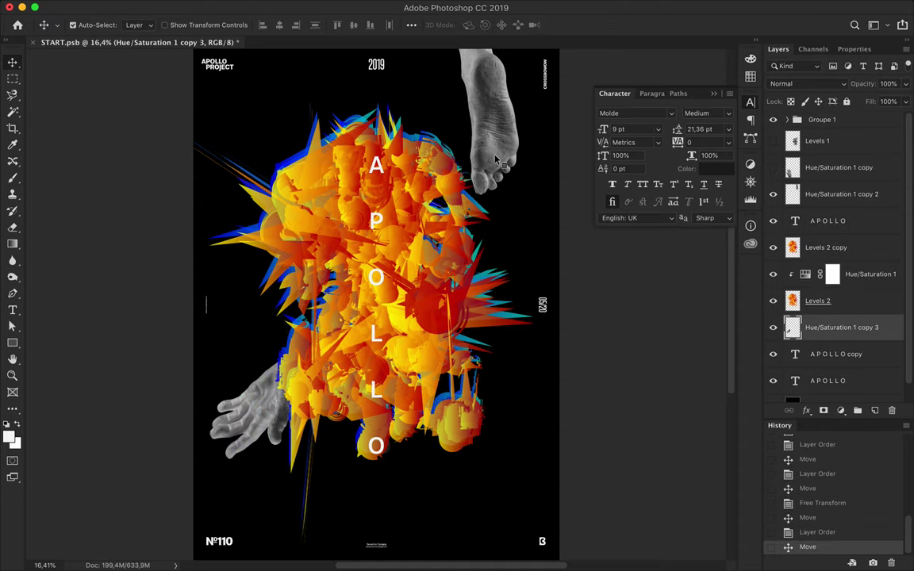
Step: Copy the foot to the poster bottom, with its layer below Levels 2
left_click_drag(496, 159, 425, 492)
key("ctrl+t")
key("Return")
mouse_move(841, 194)
left_mouse_down()
mouse_move(816, 326)
mouse_move(825, 339)
left_mouse_up()
left_click_drag(429, 445, 450, 490)
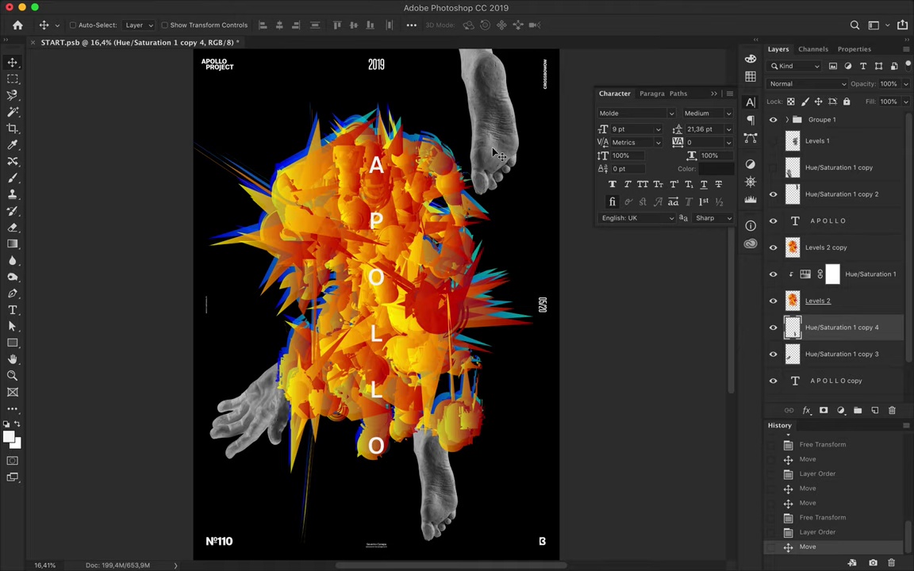
Step: Put a hand copy over the upper texture in Difference mode and delete the extra hand and foot copies
left_click_drag(841, 354, 826, 238)
mouse_move(262, 405)
left_mouse_down()
mouse_move(379, 274)
mouse_move(336, 205)
left_mouse_up()
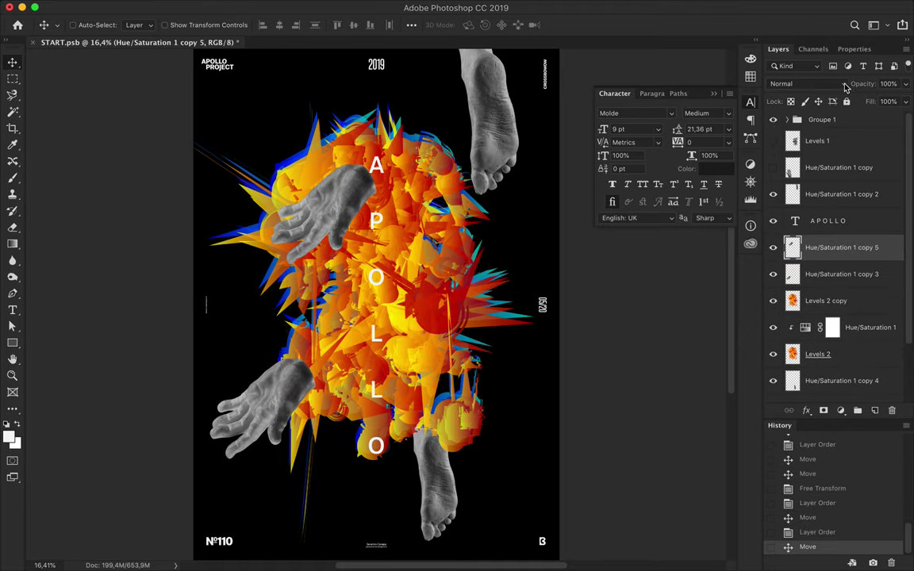
left_click(841, 87)
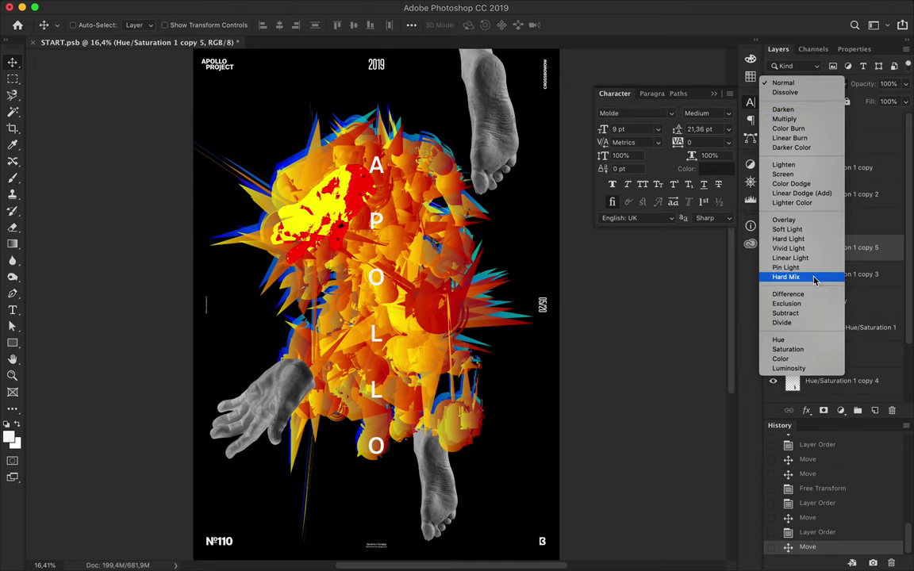
left_click(810, 297)
left_click(389, 407, "ctrl")
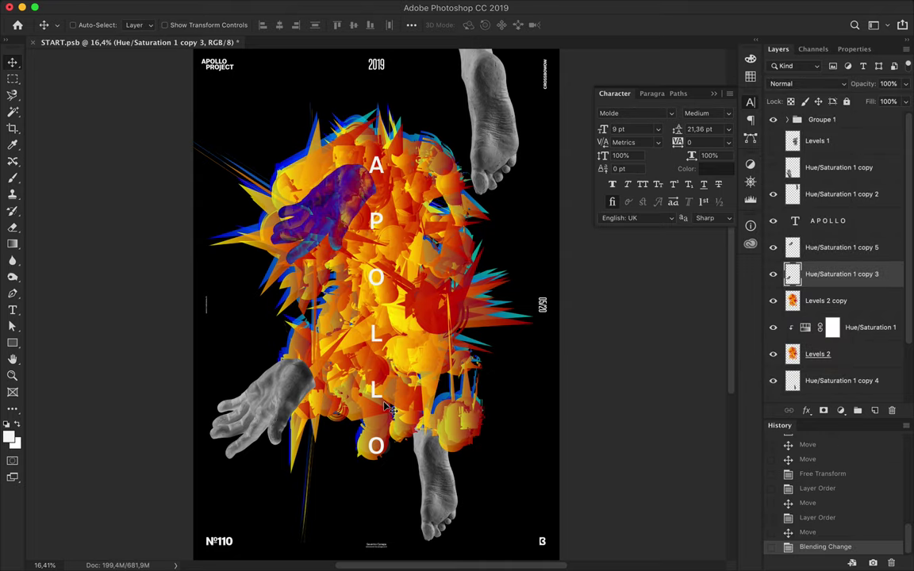
key("Delete")
key("Delete")
Step: Mask the orange Levels 2 copy layer to the selected lower part of the poster
key("m")
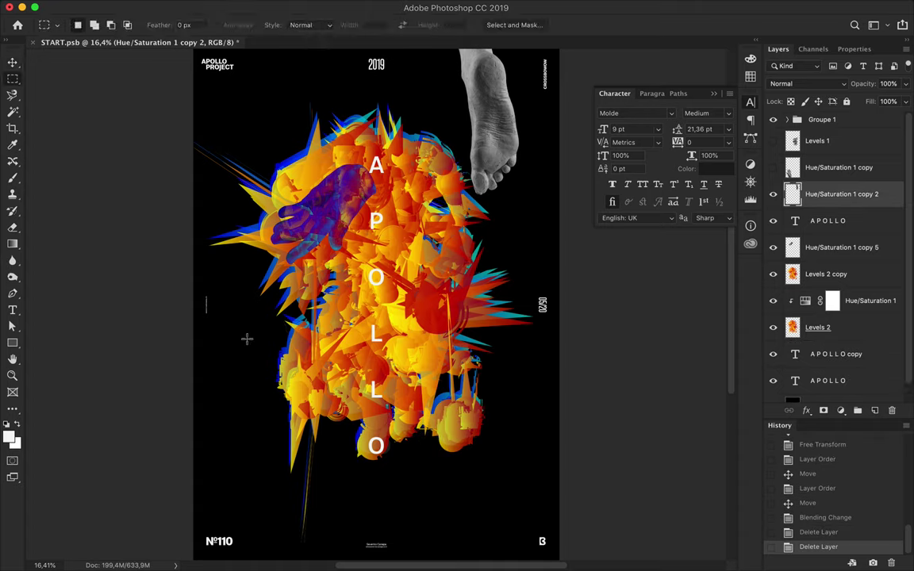
left_click_drag(221, 306, 559, 550)
left_click(841, 274)
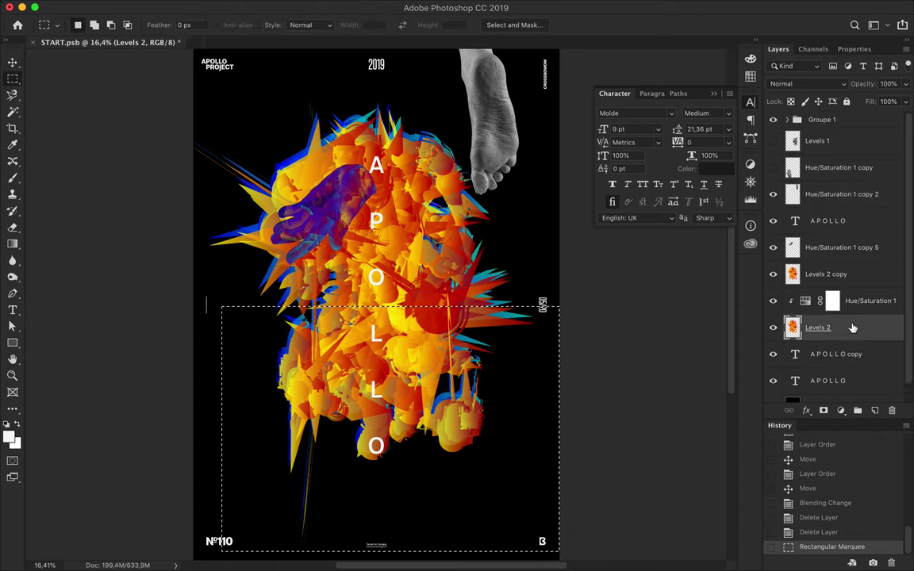
left_click(824, 411)
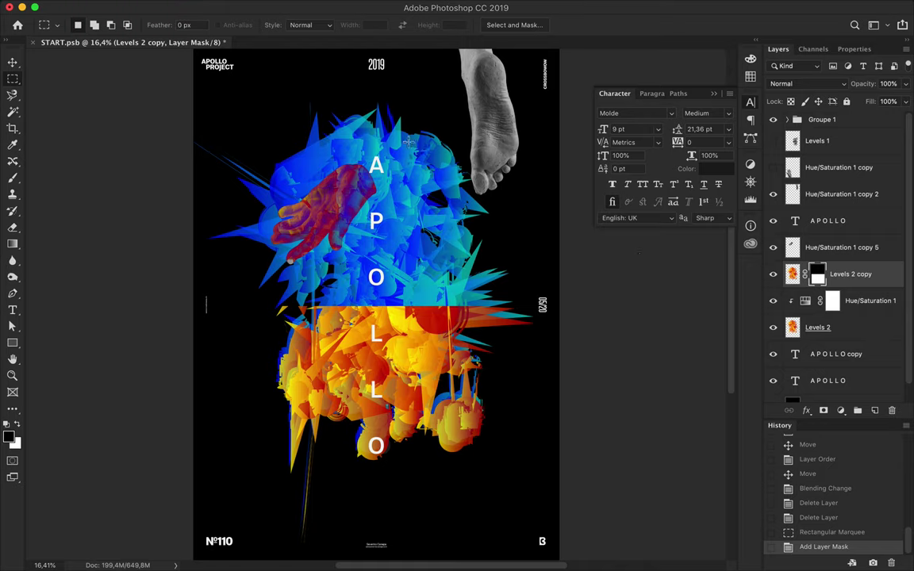
Step: Fill an upper-right block of the mask to reveal orange texture there too
left_click(12, 344)
left_click_drag(408, 106, 453, 312)
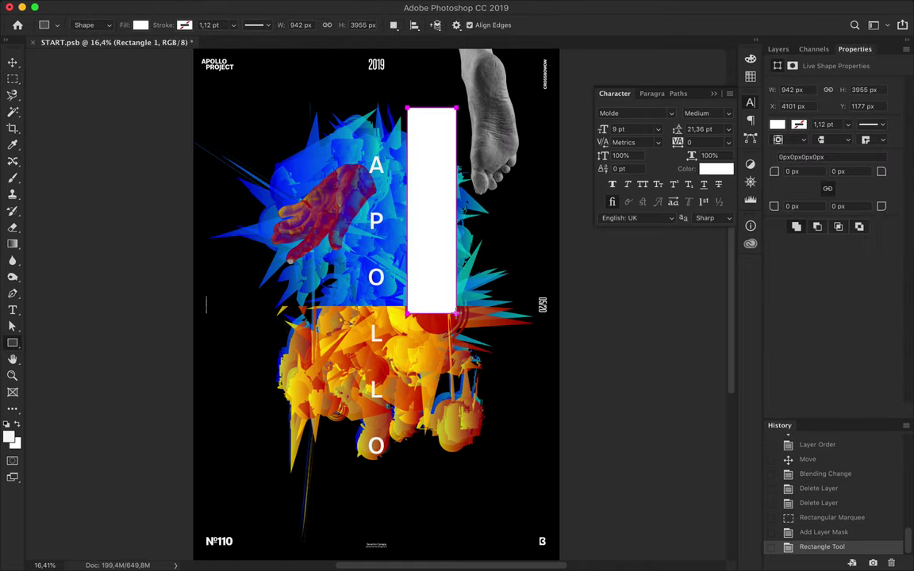
key("ctrl+z")
key("m")
left_click_drag(397, 103, 519, 312)
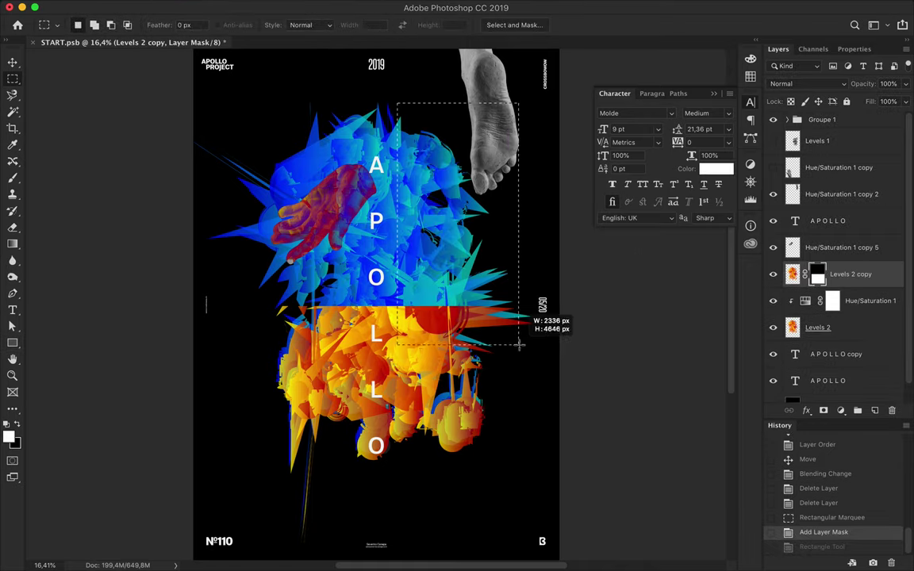
key("g")
key("shift+g")
left_click(459, 241)
key("m")
key("ctrl+d")
Step: Copy the upper-left hand down over the lower texture and select the texture layers for resizing
key("v")
left_click(329, 236, "ctrl")
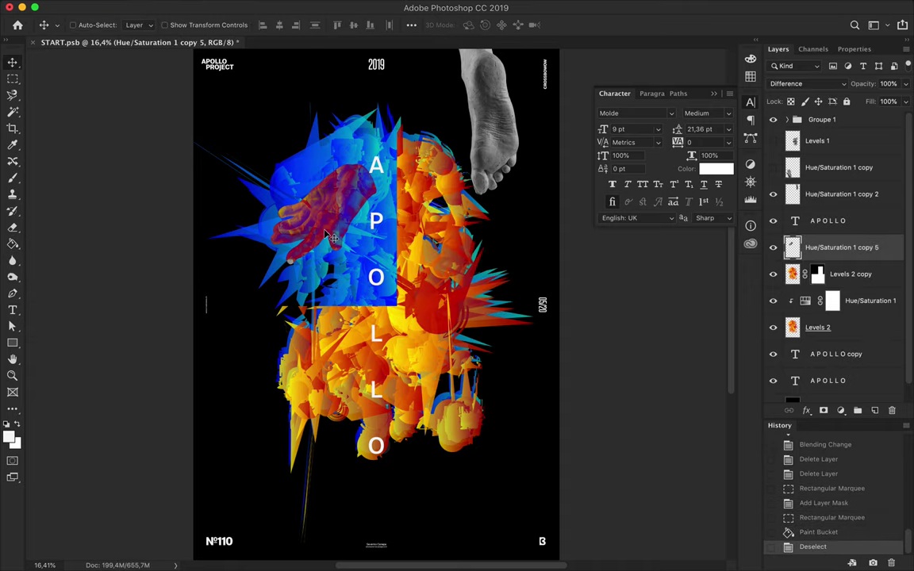
left_click_drag(329, 236, 404, 369)
left_click(524, 318, "ctrl")
scroll(523, 317, "down", 1)
key("ctrl+t")
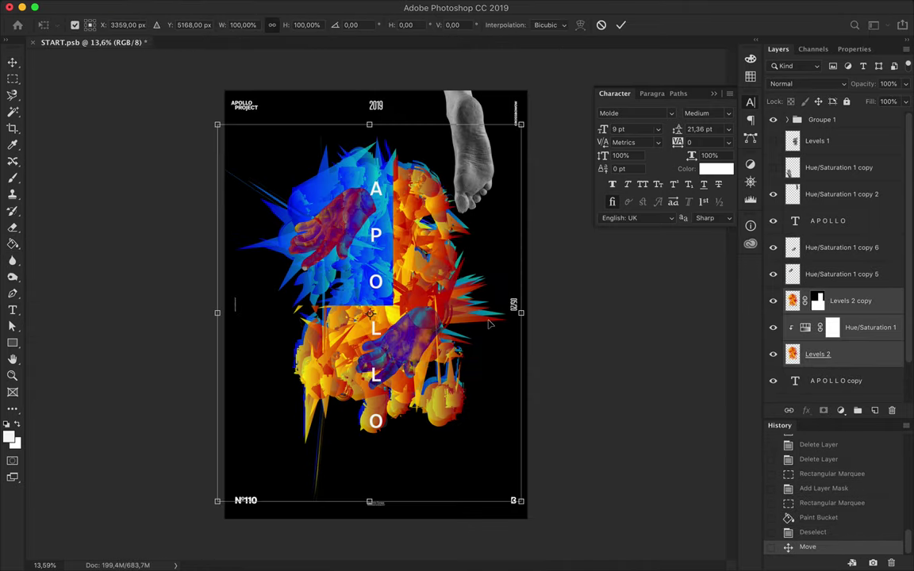
Step: Stretch the texture layers taller, both upward and downward, and shift them slightly
left_click_drag(369, 124, 369, 85)
left_click_drag(369, 500, 369, 559)
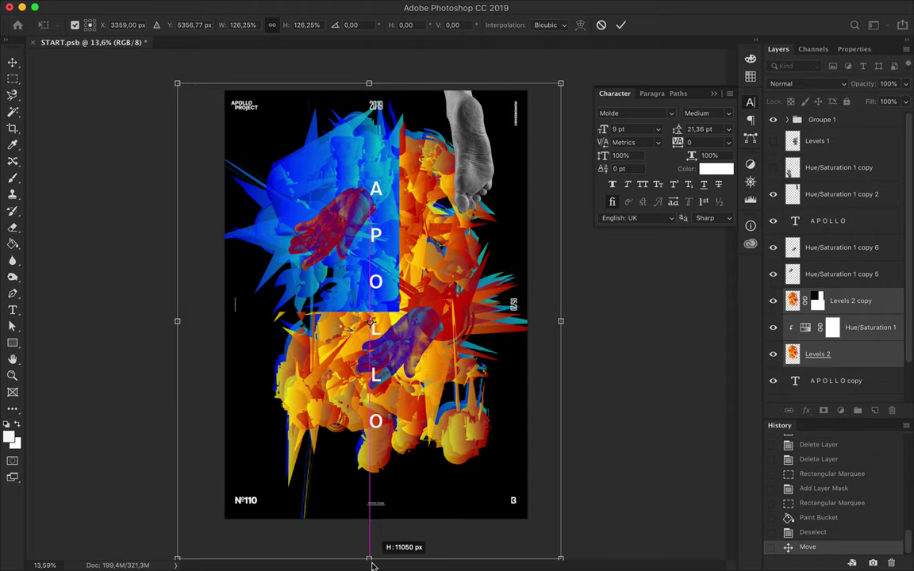
left_click_drag(373, 389, 367, 402)
key("Return")
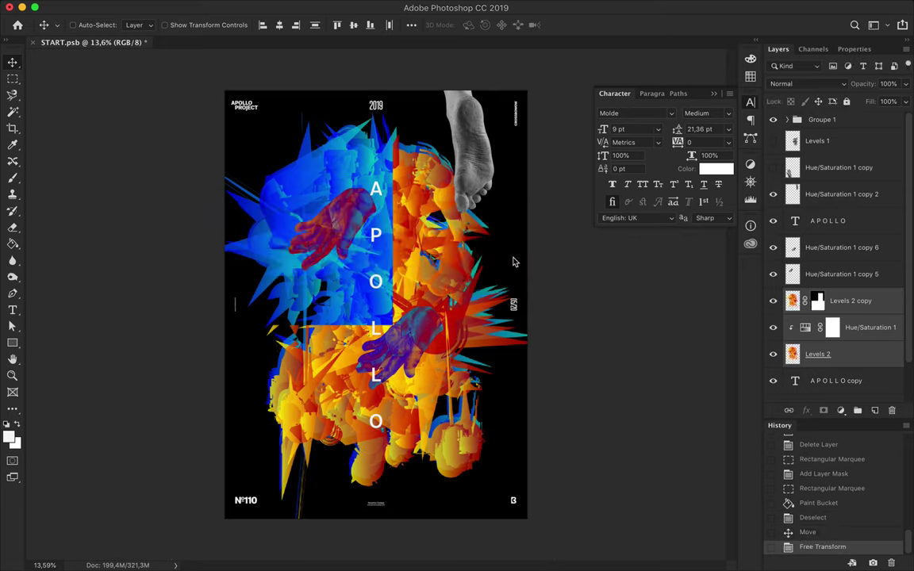
Step: Rotate the lower hand to the right of APOLLO, delete the top-right foot, and nudge the upper hand
left_click(421, 358, "ctrl")
key("ctrl+t")
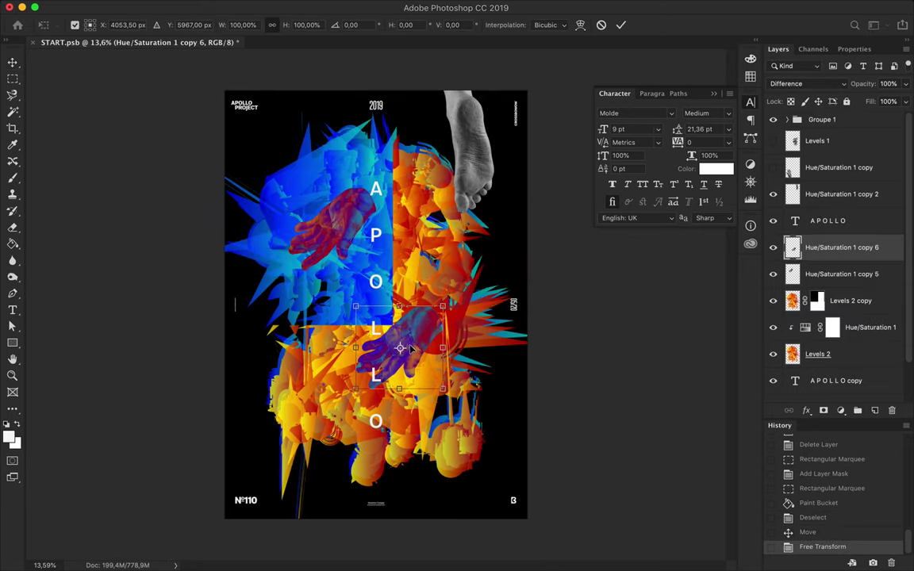
mouse_move(380, 337)
left_mouse_down()
mouse_move(398, 367)
mouse_move(414, 302)
left_mouse_up()
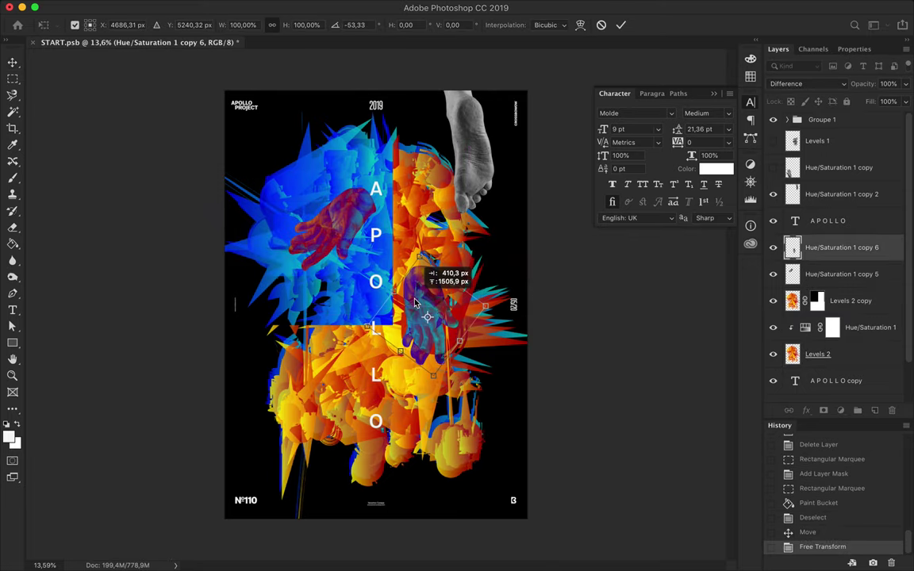
key("Return")
left_click(476, 145, "ctrl")
key("BackSpace")
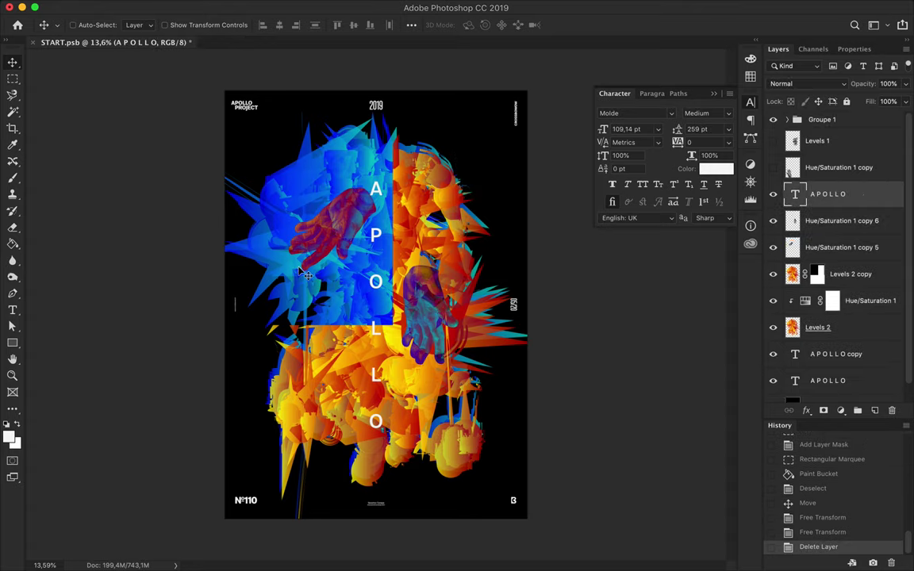
left_click_drag(345, 237, 337, 230)
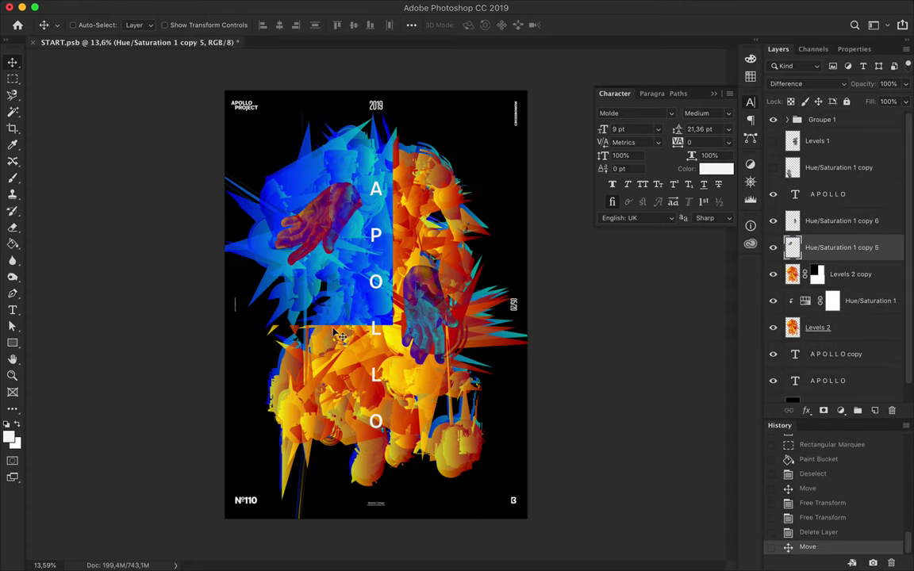
Step: Clear the orange copy's mask across the top half of the poster
left_click(817, 274)
key("m")
left_click_drag(224, 92, 570, 323)
key("BackSpace")
key("ctrl+d")
Step: Fill the bottom half of the mask so orange shows below
left_click_drag(237, 303, 553, 500)
key("g")
left_click(321, 327)
key("x")
left_click(321, 327)
left_click(333, 313)
key("x")
left_click(333, 314)
key("v")
key("ctrl+d")
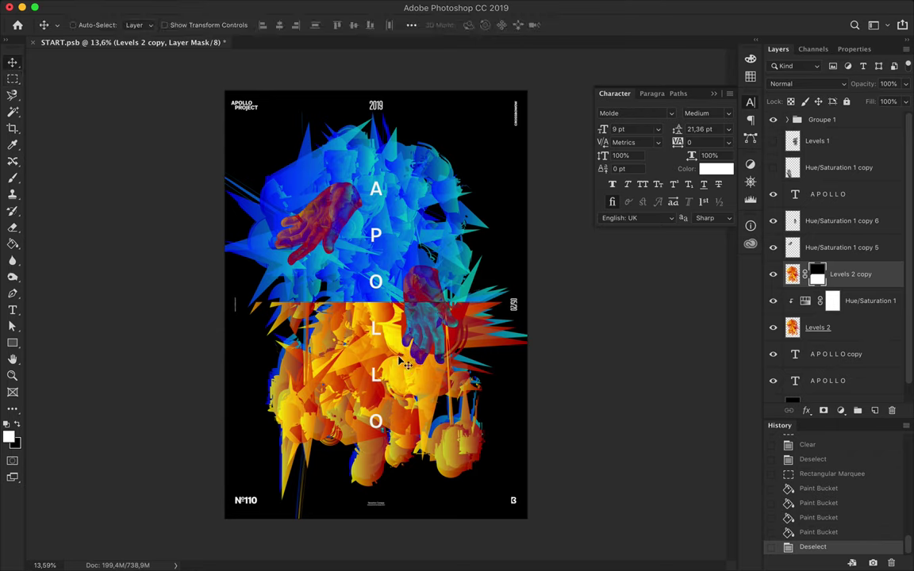
Step: Offset a texture copy beneath Levels 2 for extra fringing and move the lower hand further down
mouse_move(836, 320)
left_mouse_down()
mouse_move(837, 272)
mouse_move(836, 354)
left_mouse_up()
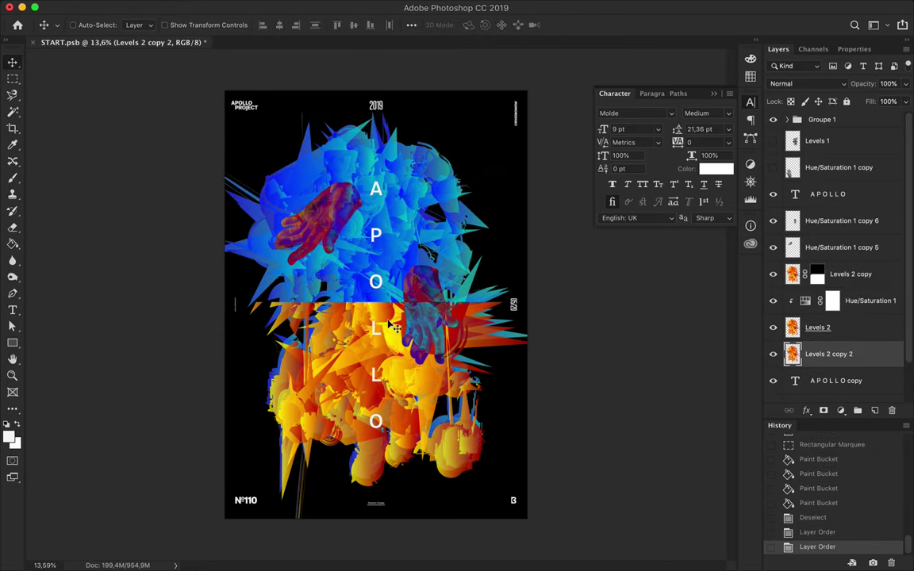
left_click_drag(341, 291, 373, 328)
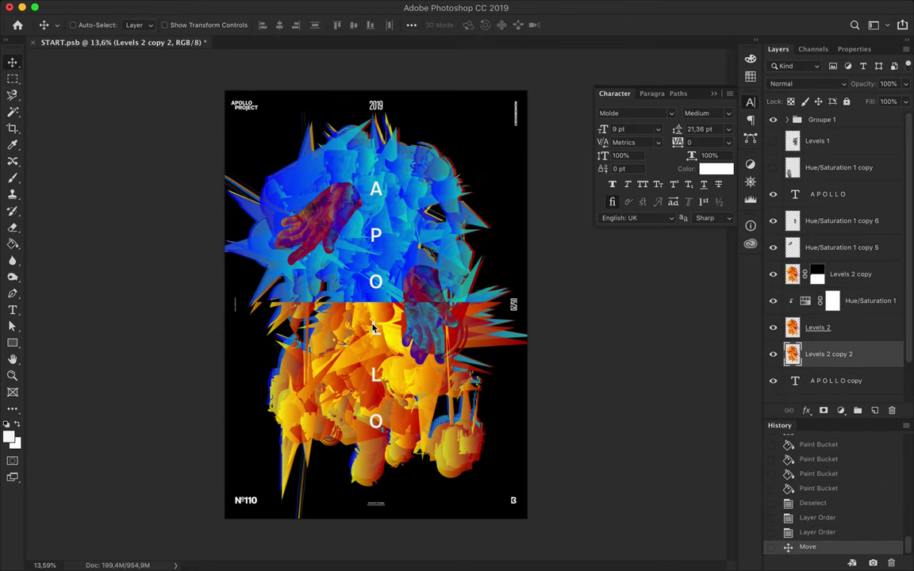
mouse_move(456, 236)
left_mouse_down()
mouse_move(438, 353)
mouse_move(428, 350)
left_mouse_up()
key("ctrl+t")
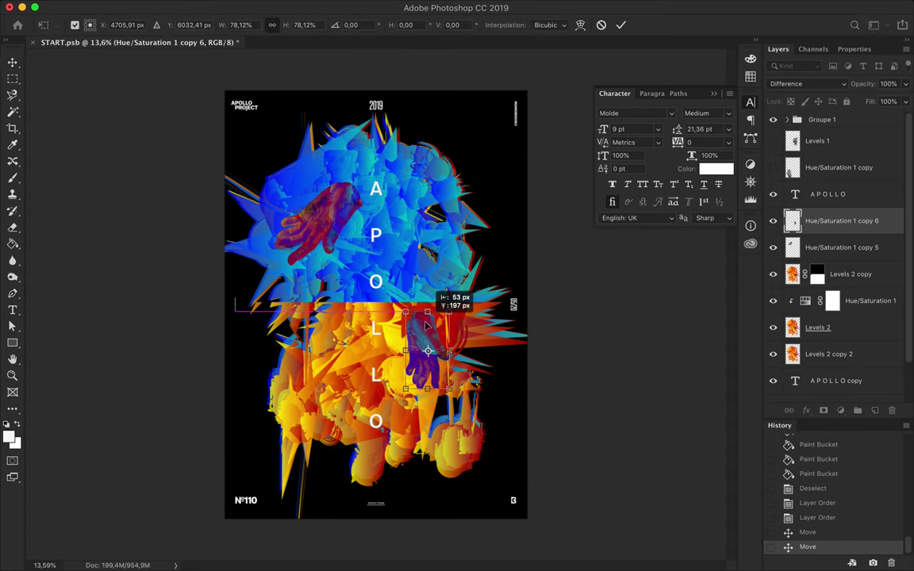
Step: Rotate the upper hand about 75°, settle the lower hand, and nudge Levels 2 copy 2 up
left_click(841, 248)
key("ctrl+t")
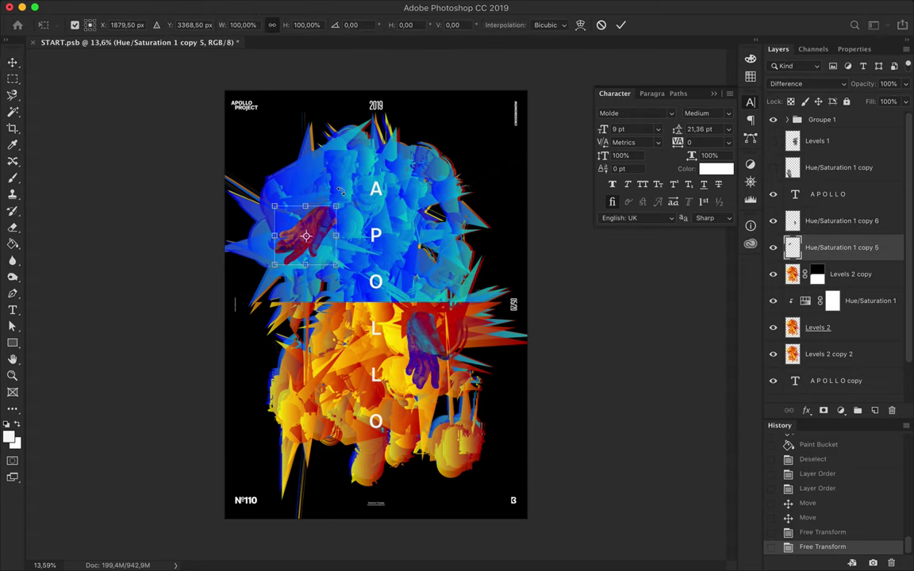
left_click_drag(329, 213, 333, 253)
key("Return")
left_click(421, 343, "ctrl")
key("ctrl+t")
key("Return")
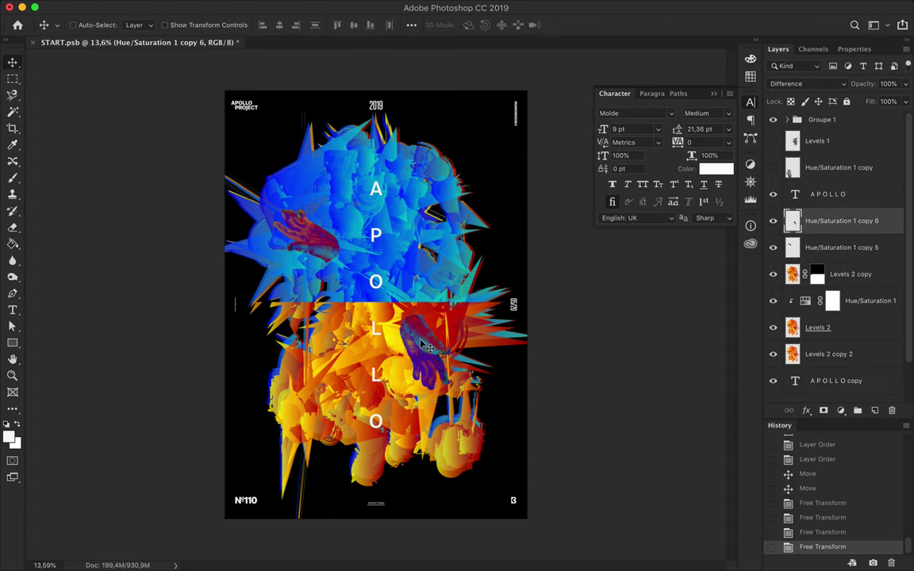
left_click(359, 122, "ctrl")
key("Up")
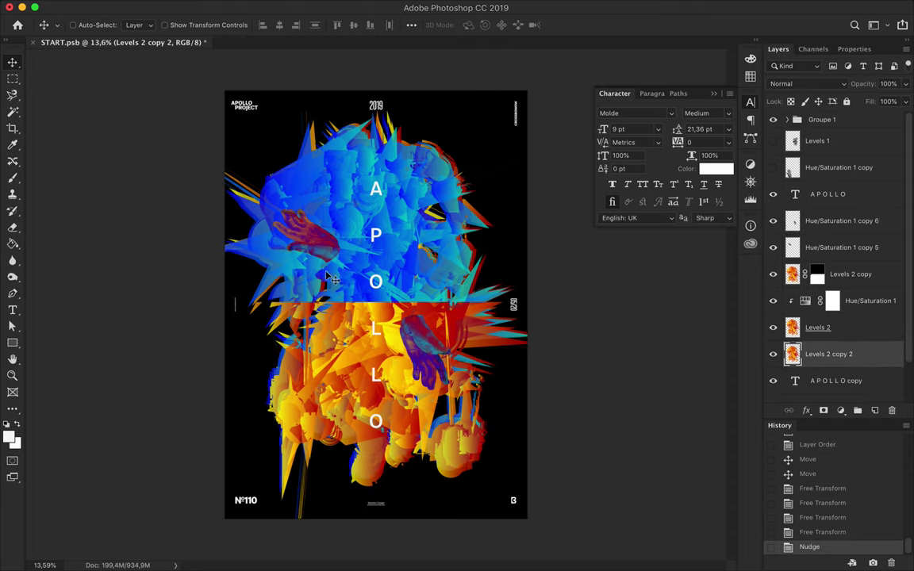
double_click(375, 327)
Step: Set the APOLLO text colour to black (000000)
left_click(516, 25)
type("000000")
key("Return")
key("ctrl+Return")
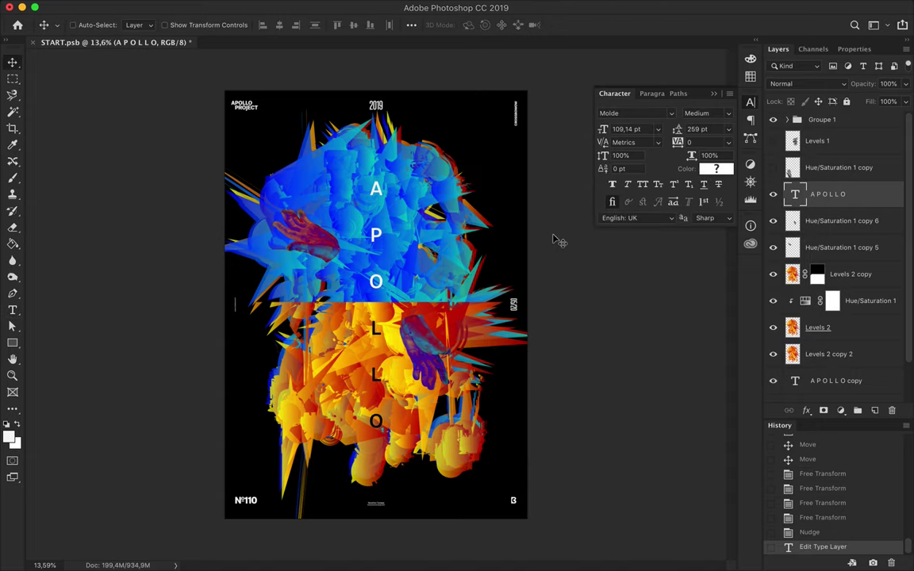
Step: Merge Levels 2 into Hue/Saturation 1, then paste a copied texture strip up beside 2019
key("m")
left_click(844, 326)
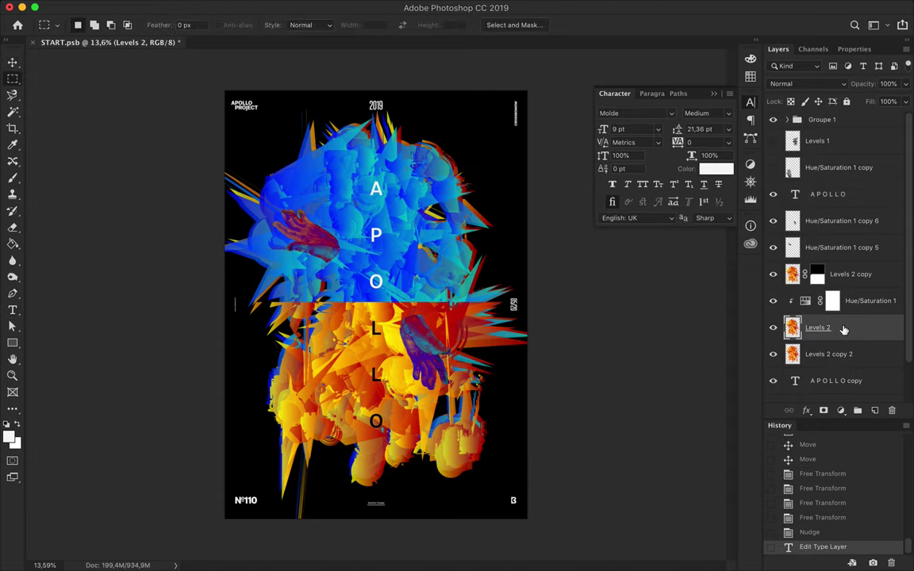
left_click(856, 307, "shift")
key("ctrl+e")
key("ctrl+c")
key("ctrl+v")
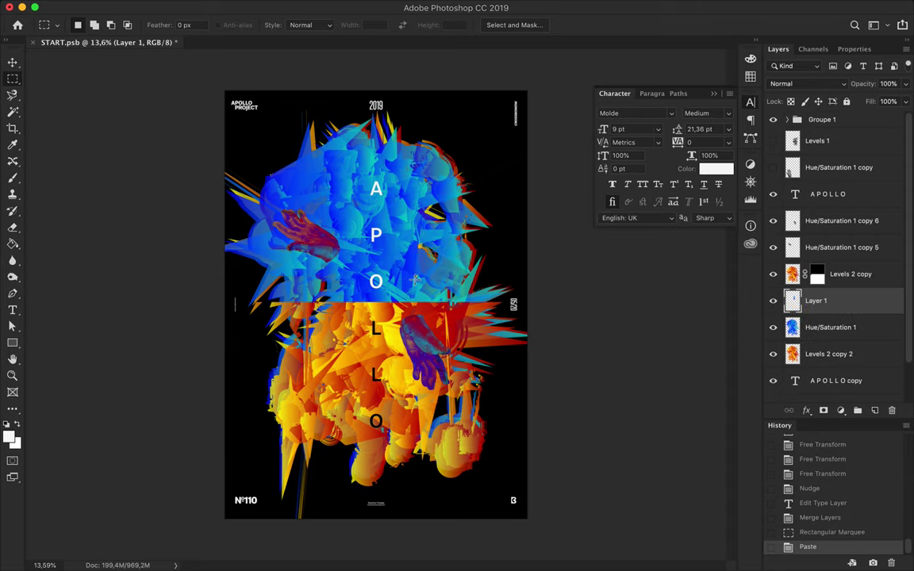
key("ctrl+t")
key("Return")
key("v")
left_click_drag(396, 252, 404, 156)
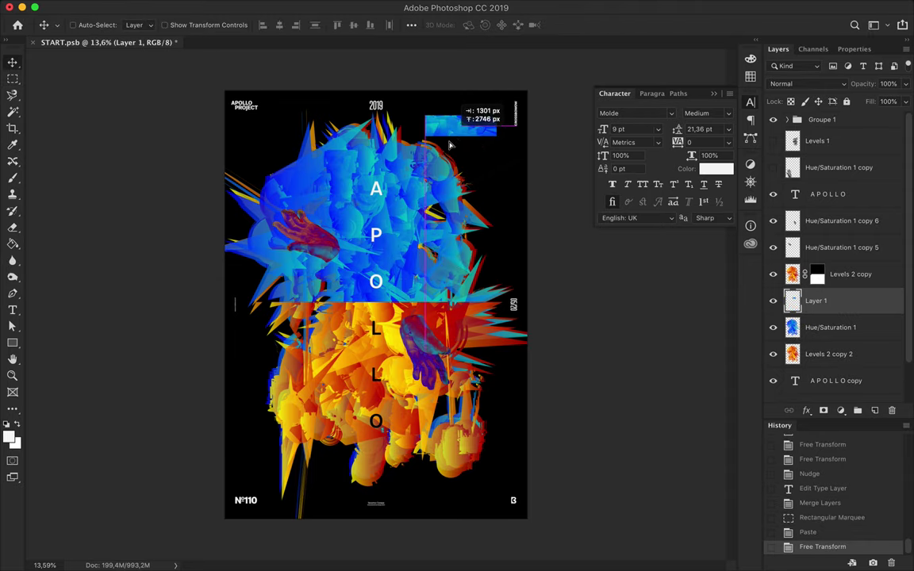
Step: Give the pasted strip an Overlay drop shadow with 28% spread, 106 px size, slightly lower opacity
double_click(868, 313)
left_click(469, 247)
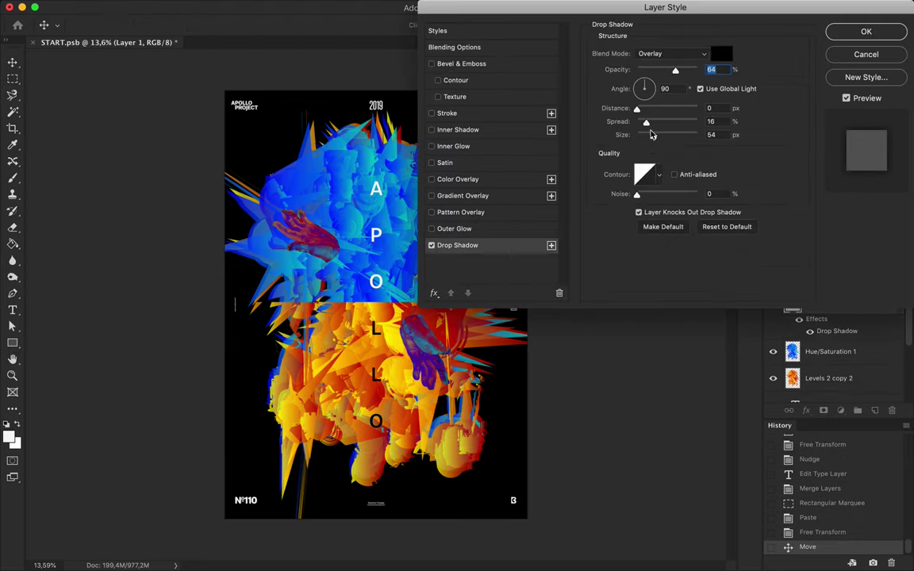
left_click_drag(639, 8, 754, 7)
left_click_drag(786, 70, 777, 70)
mouse_move(742, 136)
left_mouse_down()
mouse_move(754, 136)
mouse_move(743, 122)
left_mouse_up()
left_click_drag(783, 74, 759, 71)
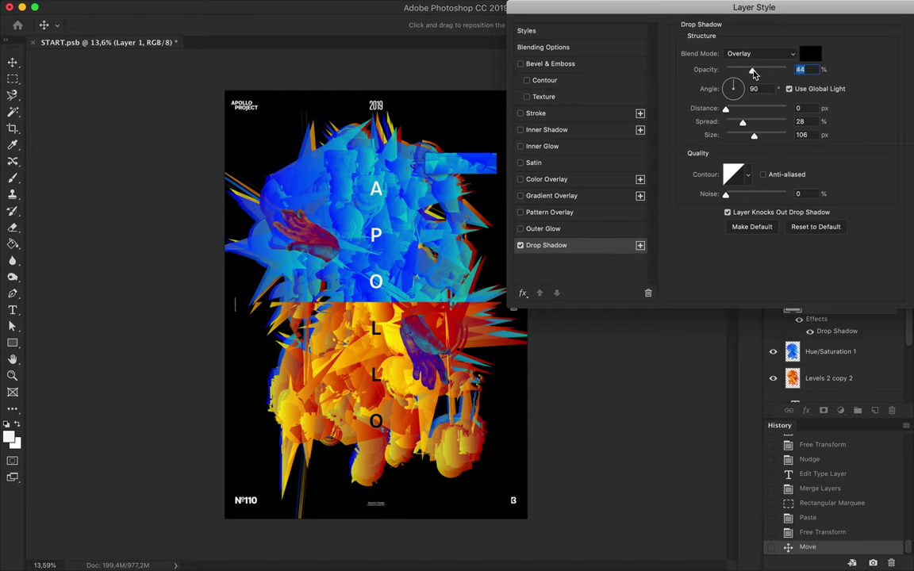
key("Return")
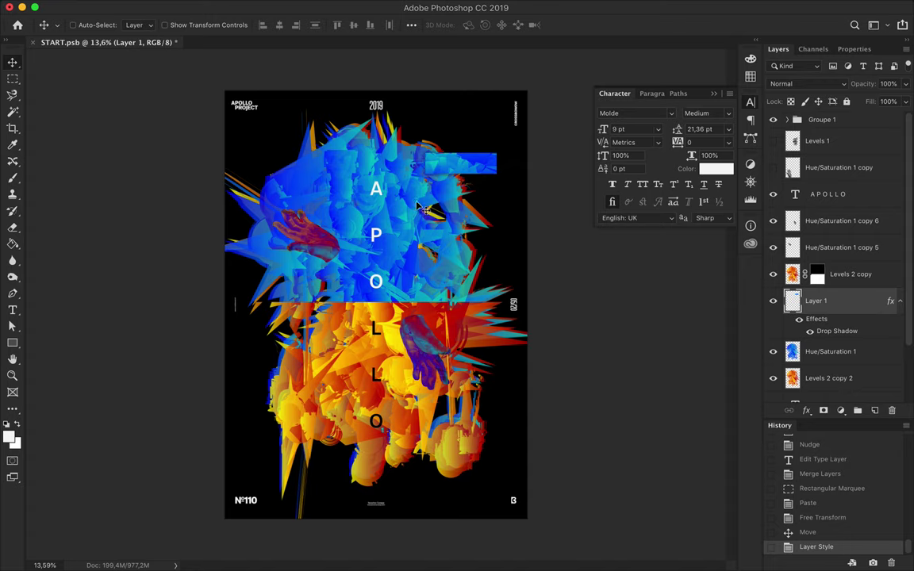
Step: Copy the strip's drop shadow layer style
right_click(868, 325)
left_click(737, 306)
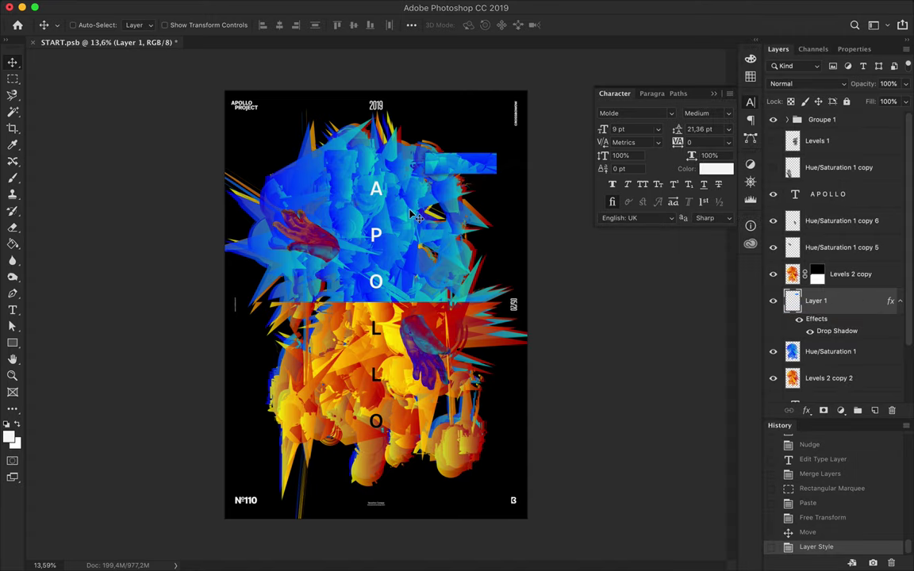
key("m")
left_click_drag(337, 177, 346, 232)
key("ctrl+d")
Step: Paste a thin vertical strip of Hue/Saturation 1 texture left of the letters and slide it
left_click(829, 351)
left_click_drag(349, 155, 355, 301)
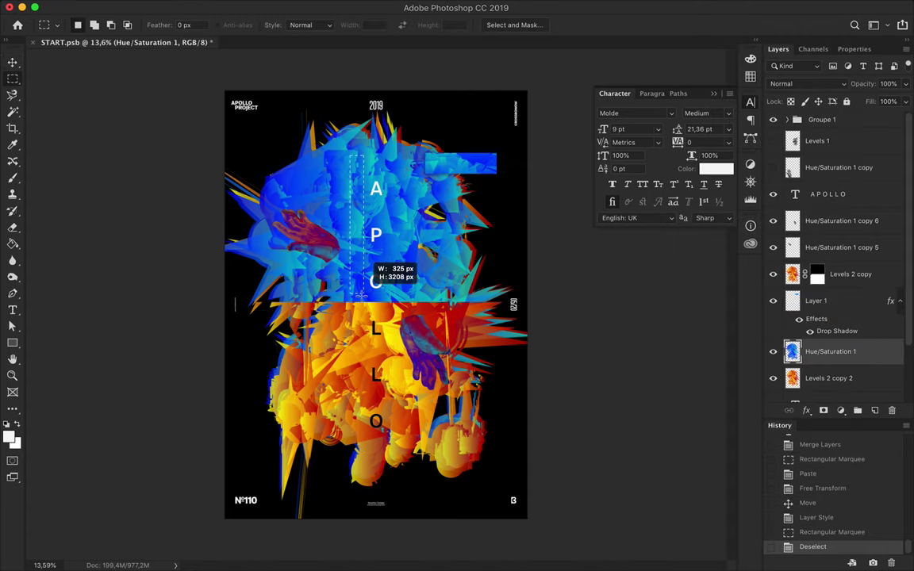
key("ctrl+c")
key("ctrl+v")
key("v")
left_click_drag(372, 230, 349, 226)
left_click_drag(825, 352, 821, 262)
Step: Copy a thin vertical strip of the orange Levels 2 copy texture onto its own layer
mouse_move(327, 285)
left_mouse_down()
mouse_move(456, 284)
mouse_move(347, 285)
left_mouse_up()
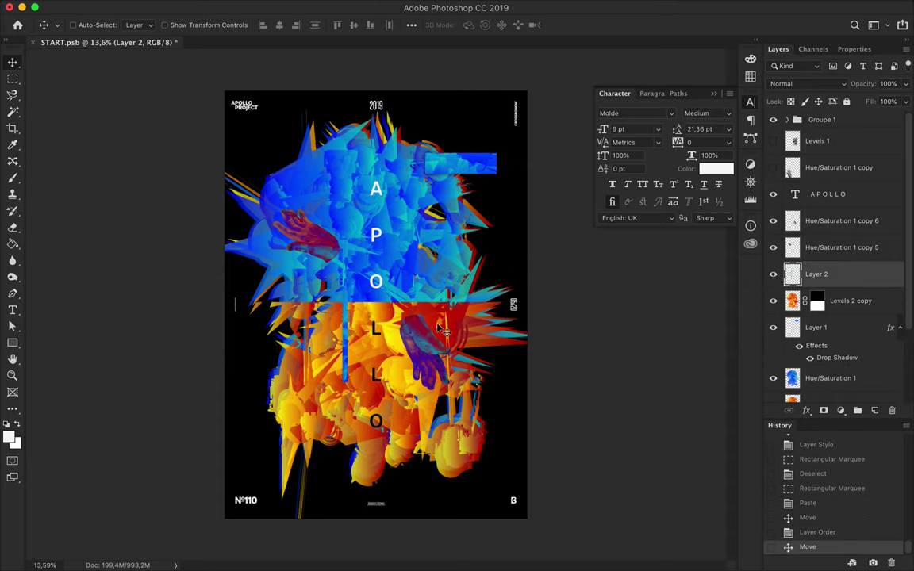
left_click(476, 361, "ctrl")
key("m")
mouse_move(404, 317)
left_mouse_down()
mouse_move(425, 377)
mouse_move(411, 315)
mouse_move(284, 343)
left_mouse_up()
key("ctrl+c")
key("ctrl+v")
key("v")
scroll(284, 344, "up", 1)
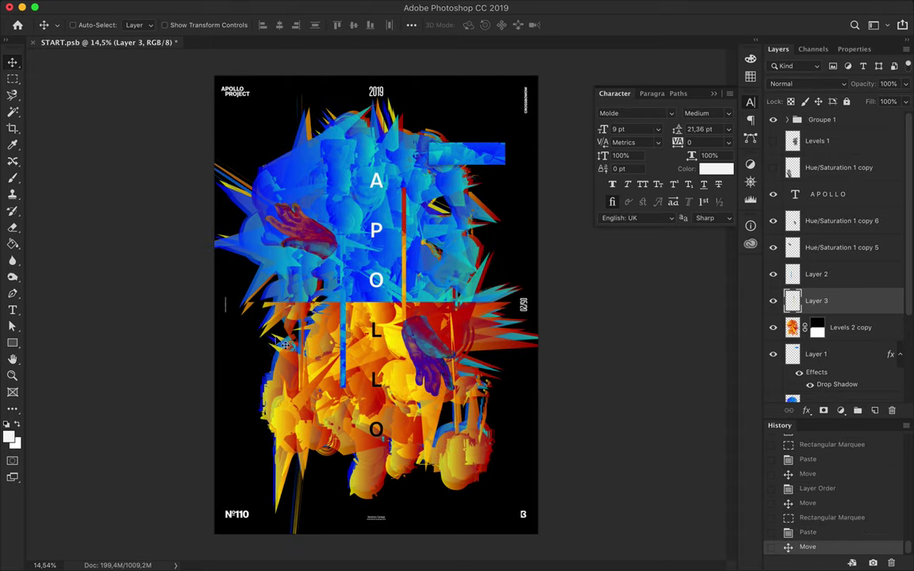
Step: Try a thin white rectangle bar above the APOLLO text, then delete it
key("u")
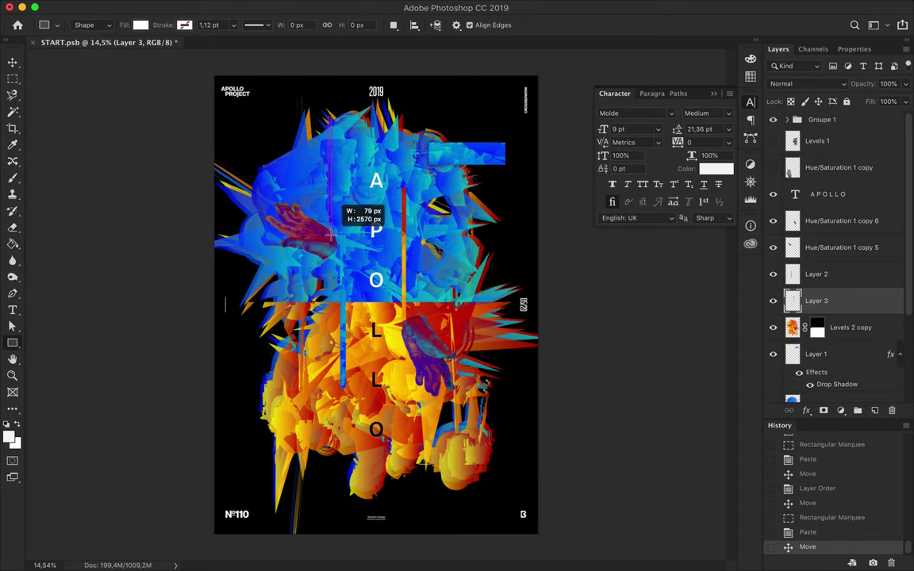
left_click_drag(332, 234, 330, 236)
key("v")
key("ctrl+]")
key("ctrl+]")
key("ctrl+]")
left_click_drag(331, 176, 502, 349)
scroll(493, 347, "up", 1)
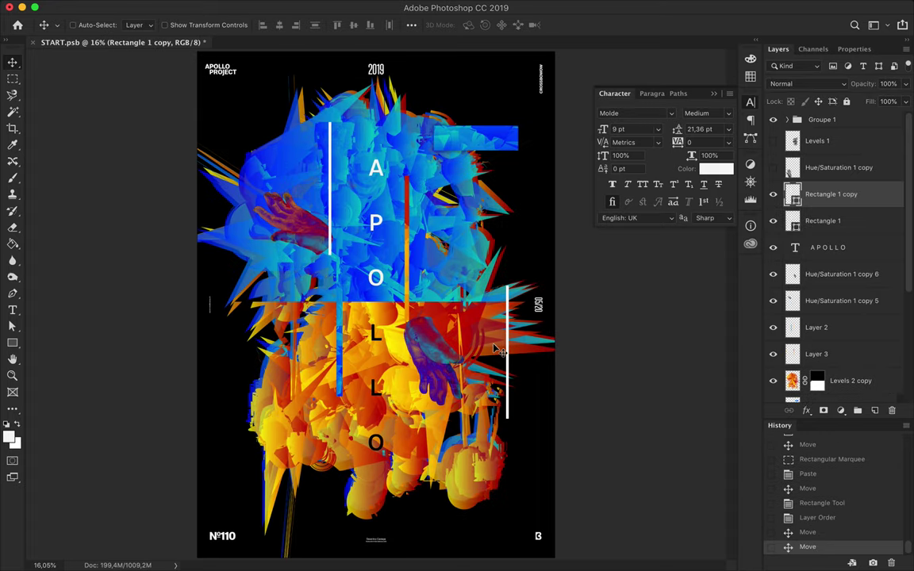
key("ctrl+z")
key("ctrl+z")
key("Delete")
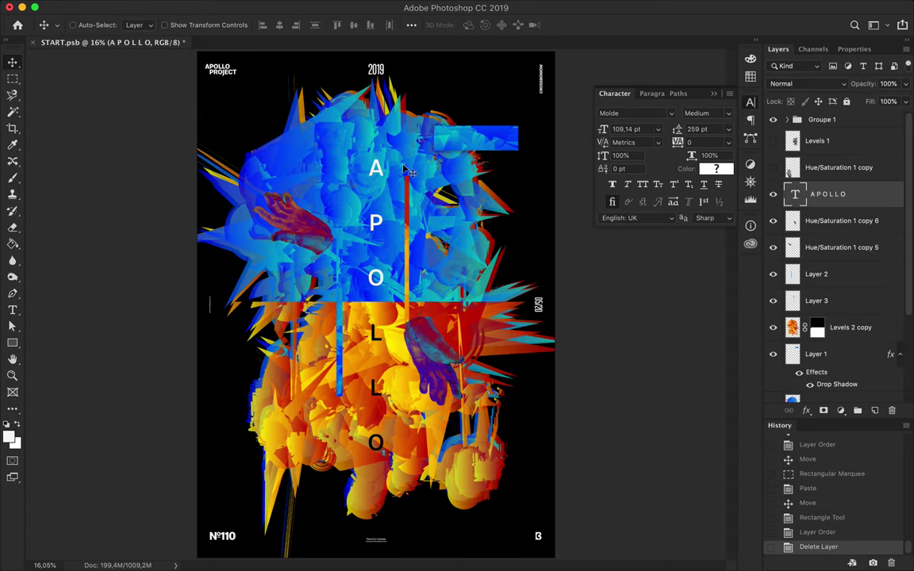
Step: Paste the copied drop shadow onto Layers 3 and 2, and nudge the blue bar left
left_click(817, 301)
right_click(817, 301)
left_click(754, 318)
left_click(829, 274)
right_click(829, 274)
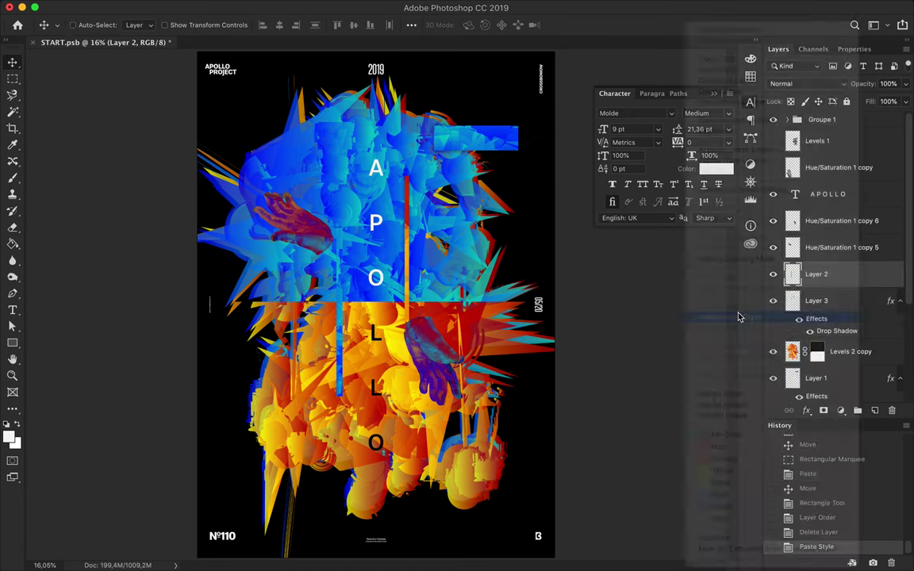
left_click(738, 317)
left_click_drag(343, 305, 324, 307)
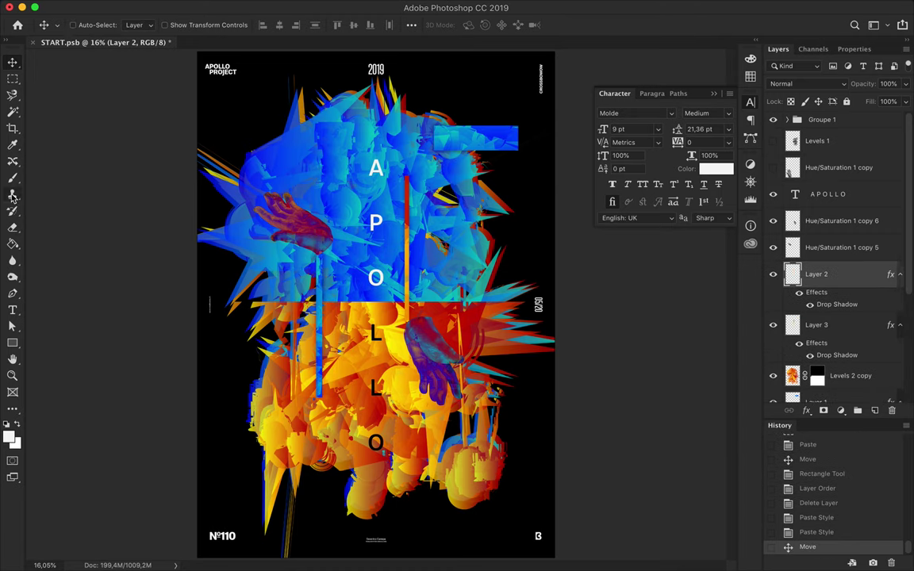
Step: Copy a round piece of the blue Hue/Saturation 1 texture near the P, with the drop shadow
left_click(356, 194, "ctrl")
key("m")
mouse_move(319, 182)
left_mouse_down()
mouse_move(367, 231)
mouse_move(271, 133)
left_mouse_up()
key("ctrl+c")
key("ctrl+v")
right_click(825, 388)
left_click(735, 316)
key("v")
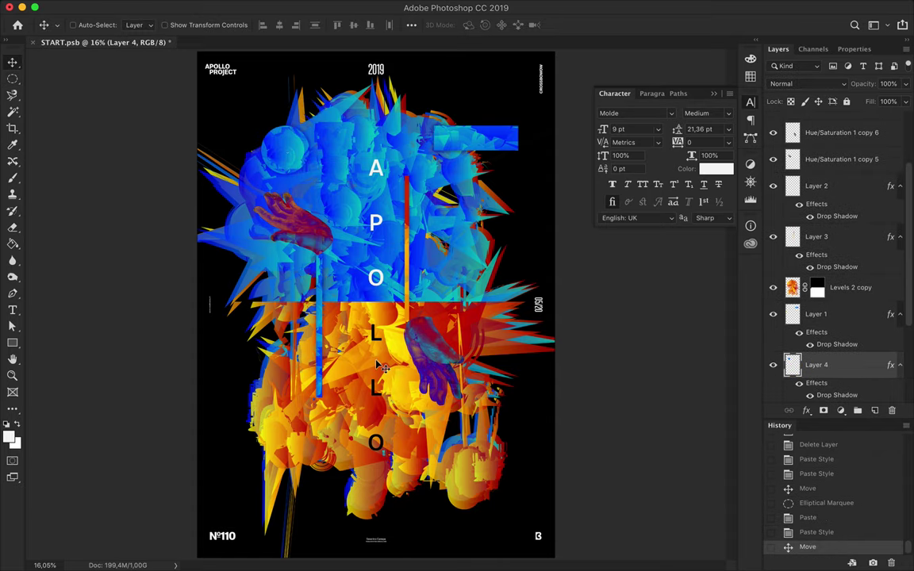
Step: Copy a round piece of the orange Levels 2 copy texture, add the drop shadow, and place it
left_click(345, 328, "ctrl")
left_click(306, 428, "ctrl")
key("m")
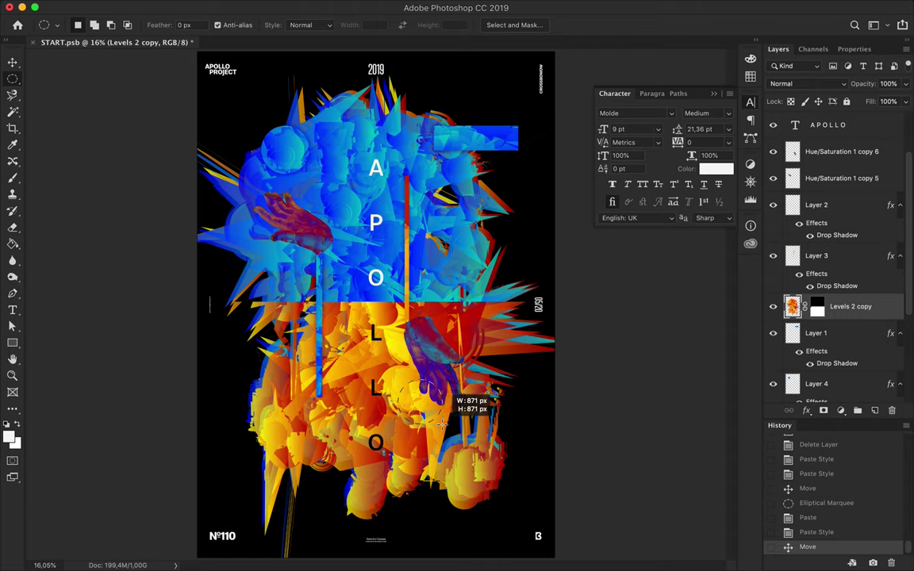
left_click_drag(432, 420, 442, 431)
key("ctrl+c")
key("ctrl+v")
right_click(781, 284)
left_click(698, 373)
left_click(901, 284)
key("v")
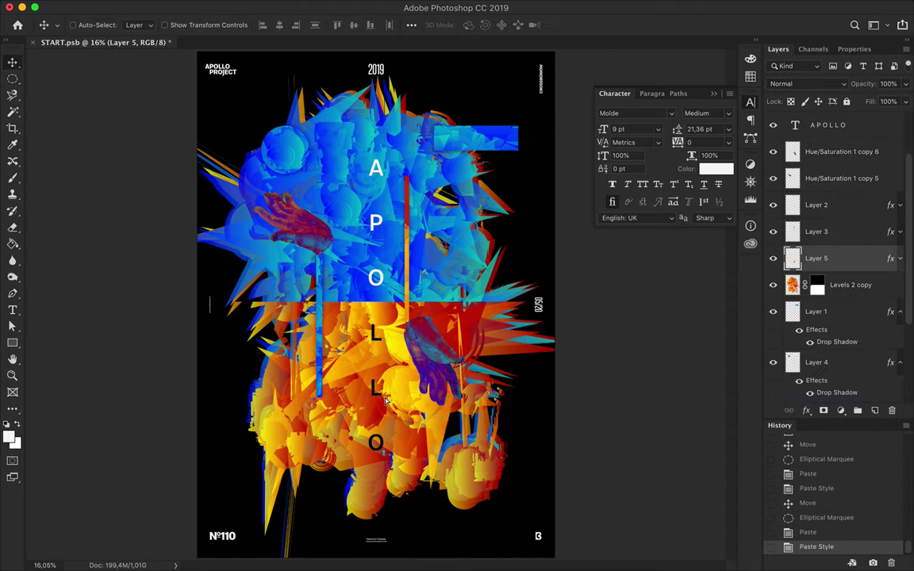
left_click_drag(338, 349, 349, 377)
Step: Duplicate and rotate the Layer 4 and Layer 5 pieces, and reposition Layer 1's blue strip
left_click(817, 362)
mouse_move(341, 170)
left_mouse_down()
mouse_move(328, 159)
mouse_move(328, 213)
mouse_move(302, 163)
left_mouse_up()
key("ctrl+t")
key("Return")
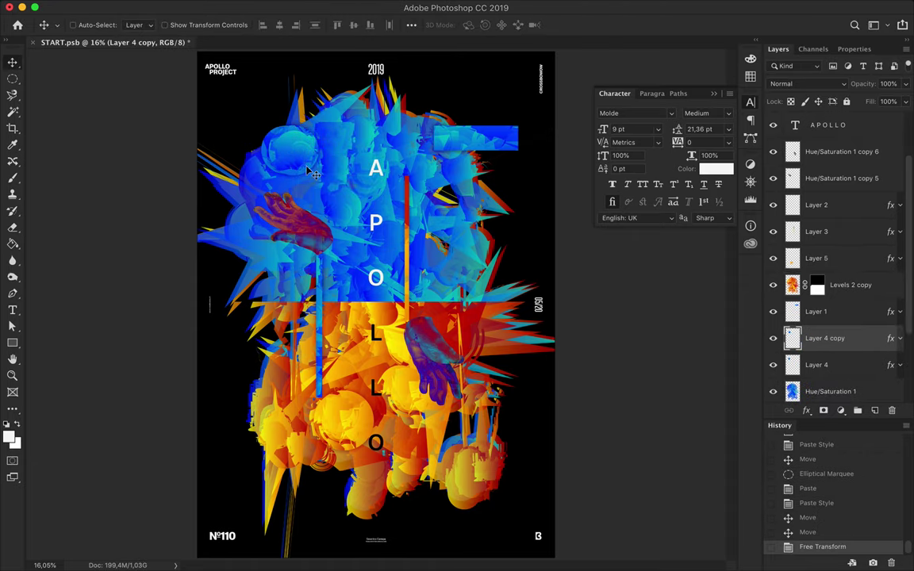
left_click(353, 432)
mouse_move(316, 381)
left_mouse_down()
mouse_move(334, 389)
mouse_move(362, 347)
left_mouse_up()
key("ctrl+t")
key("Return")
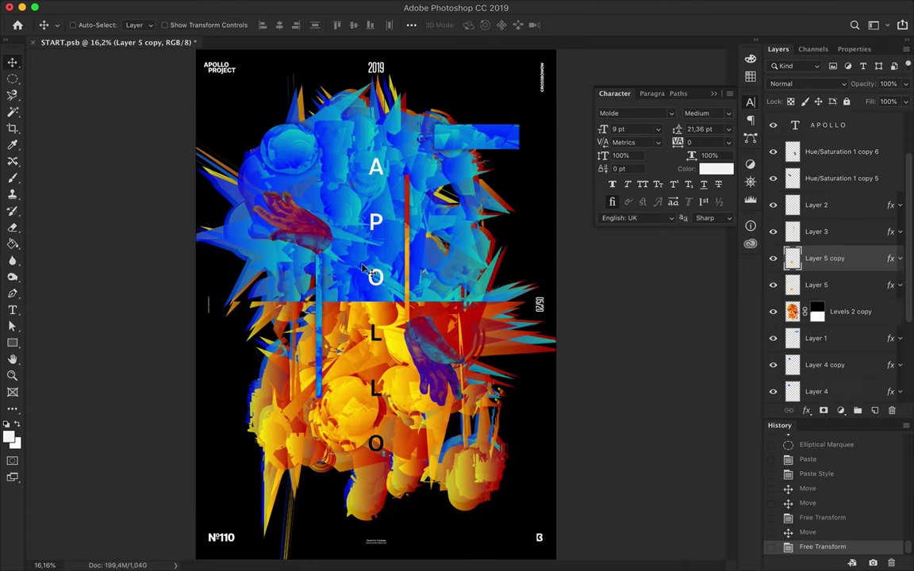
key("ctrl+0")
left_click(436, 143, "ctrl")
key("ctrl+t")
mouse_move(435, 131)
left_mouse_down()
mouse_move(458, 133)
mouse_move(444, 135)
left_mouse_up()
Step: Copy a rectangular area of texture around the L onto a new layer
key("m")
left_click(373, 316)
mouse_move(357, 306)
left_mouse_down()
mouse_move(391, 326)
mouse_move(398, 349)
mouse_move(286, 353)
left_mouse_up()
right_click(12, 79)
left_click(87, 77)
key("ctrl+c")
key("Return")
left_click(847, 314)
key("ctrl+v")
key("v")
Step: Give the rectangular piece the drop shadow, stretch it into place, and add a transformed duplicate
right_click(841, 311)
left_click(698, 318)
mouse_move(355, 378)
left_mouse_down()
mouse_move(268, 398)
mouse_move(316, 429)
mouse_move(294, 377)
mouse_move(295, 349)
mouse_move(311, 433)
left_mouse_up()
key("ctrl+t")
key("Return")
key("ctrl+t")
key("Return")
left_click(434, 367, "ctrl")
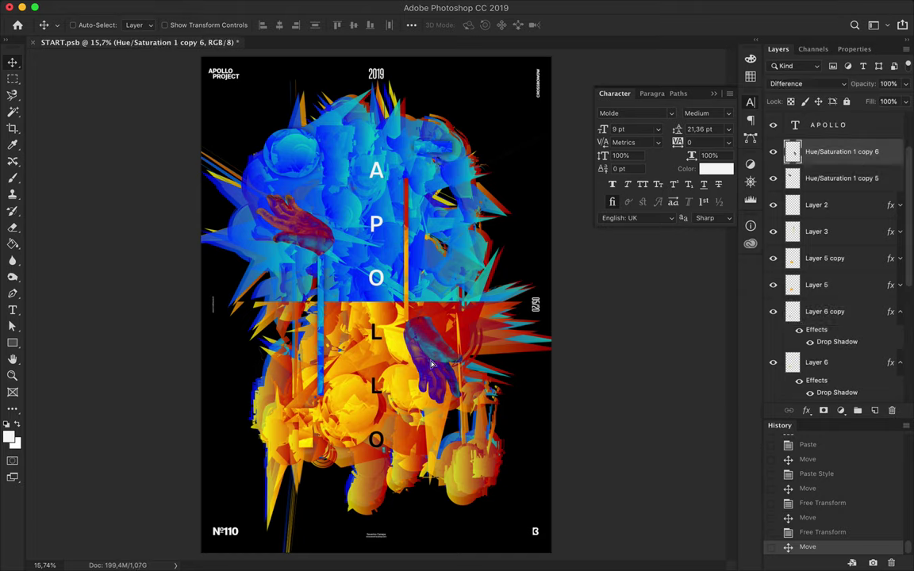
Step: Nudge the lower hand and raise Levels 2 copy 3 in Linear Burn mode
left_click_drag(435, 367, 433, 368)
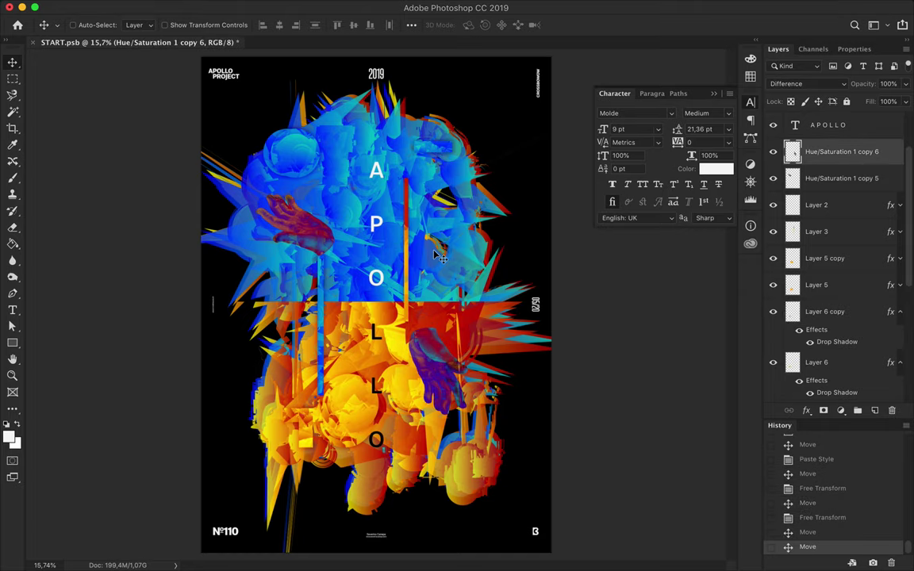
scroll(833, 278, "down", 5)
left_click(829, 306)
left_click_drag(829, 307, 829, 285)
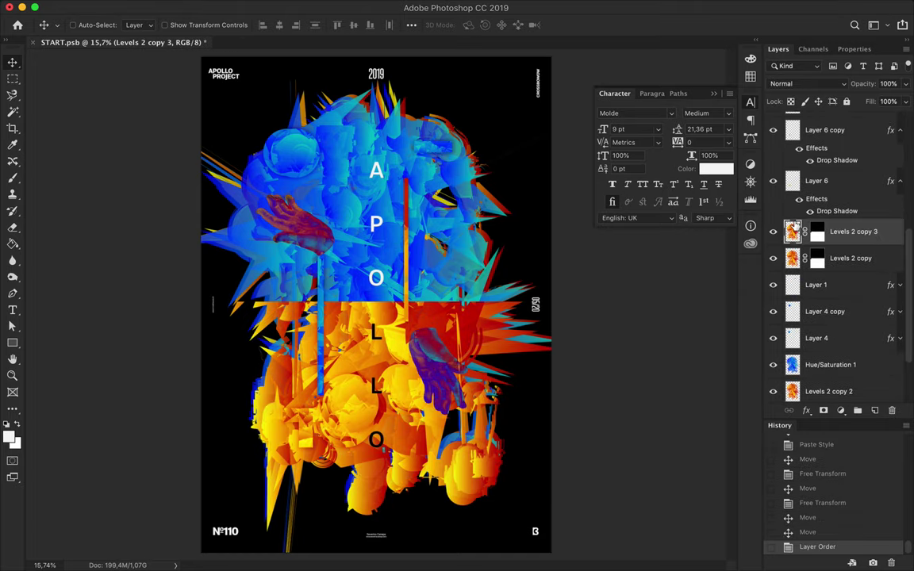
left_click(831, 84)
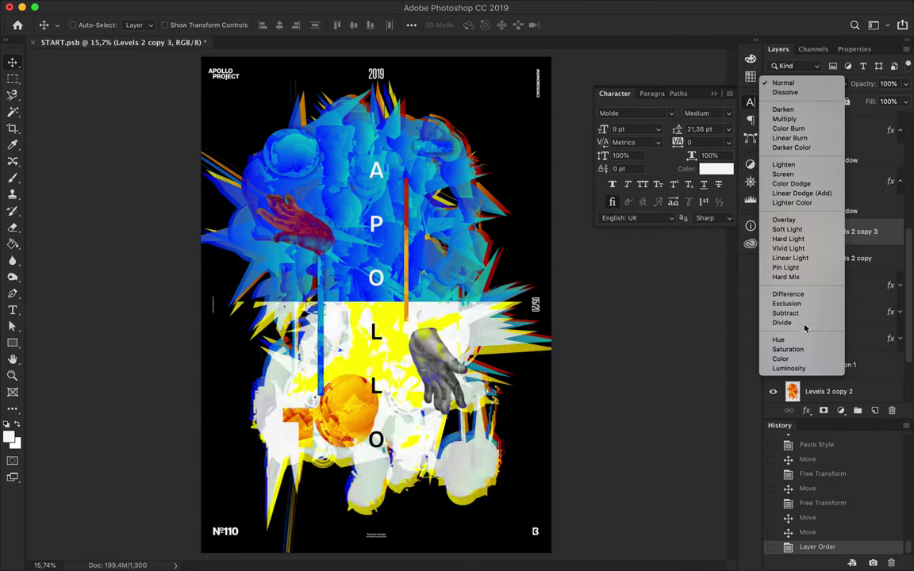
left_click(790, 138)
Step: Raise Levels 2 copy 4 in Linear Dodge at 26% fill with High Pass radius 56
left_click_drag(829, 391, 829, 226)
left_click(806, 84)
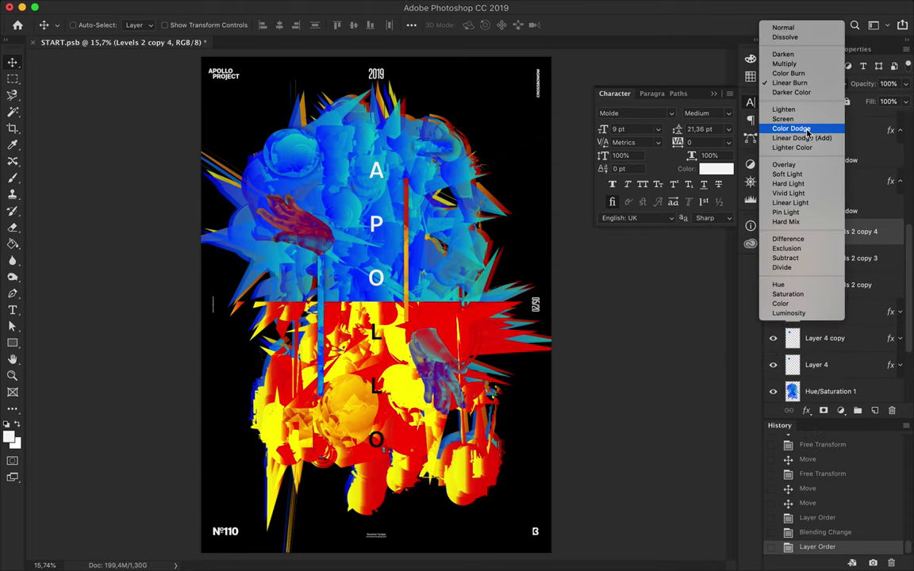
left_click(793, 127)
key("shift+2")
key("shift+6")
left_click(310, 7)
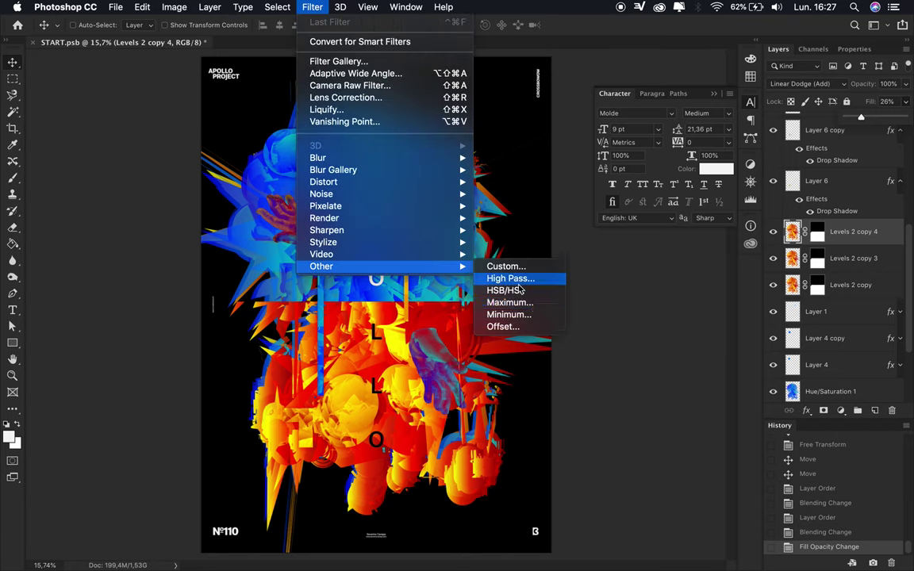
left_click(527, 279)
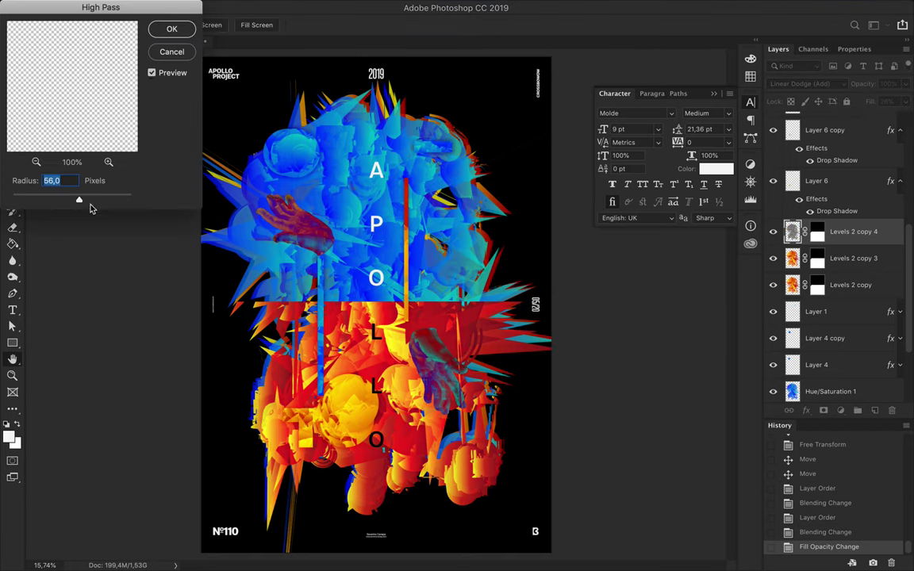
left_click(170, 29)
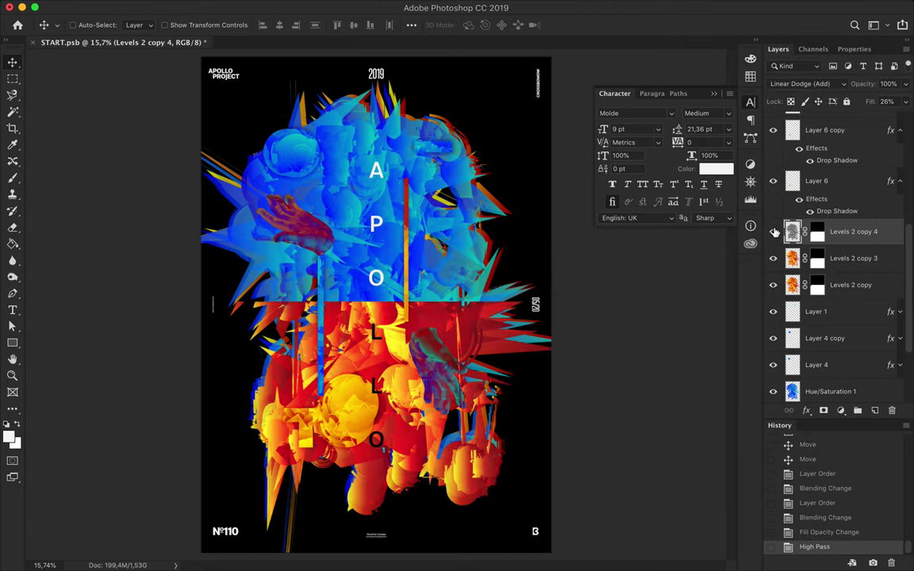
Step: Duplicate Hue/Saturation 1 twice: one copy in Overlay, one in Color Dodge with High Pass at 22% fill
left_click_drag(831, 391, 837, 306)
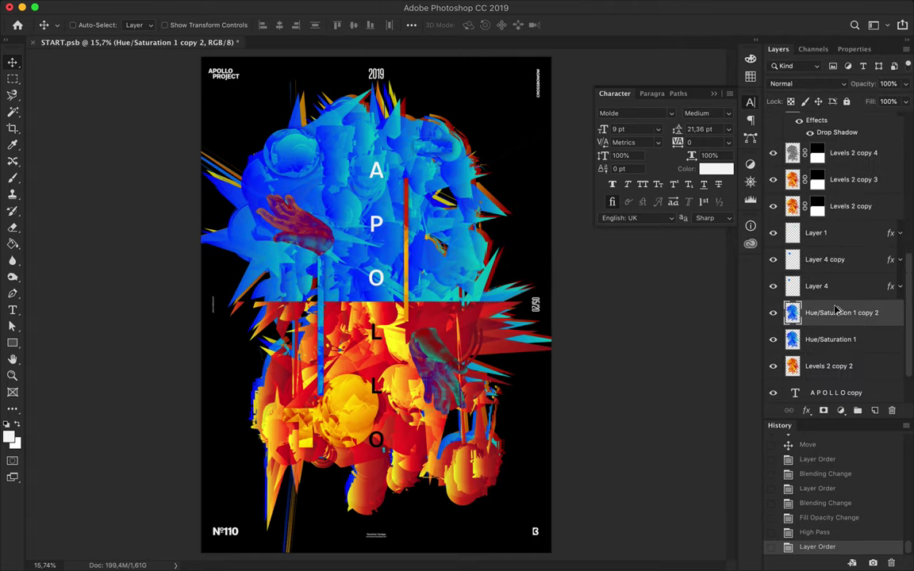
left_click(817, 86)
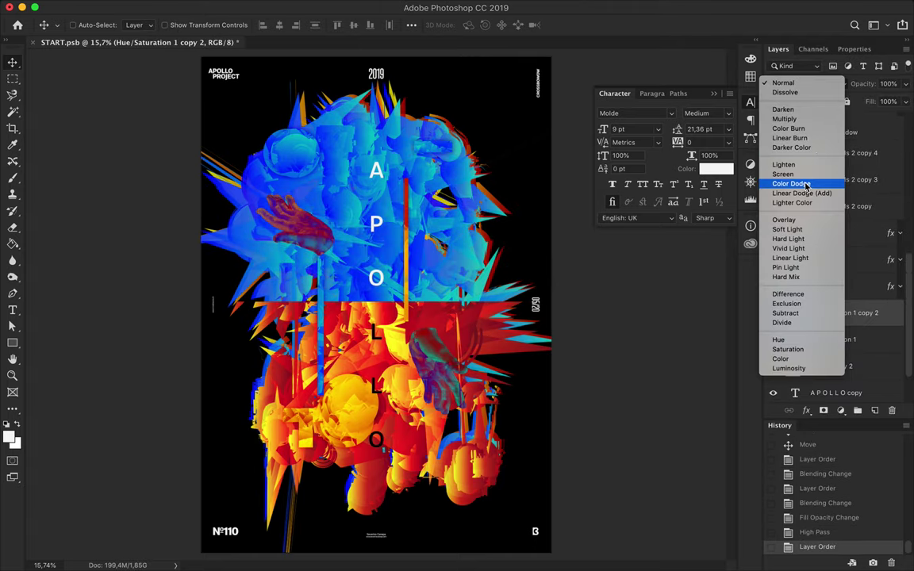
left_click(797, 220)
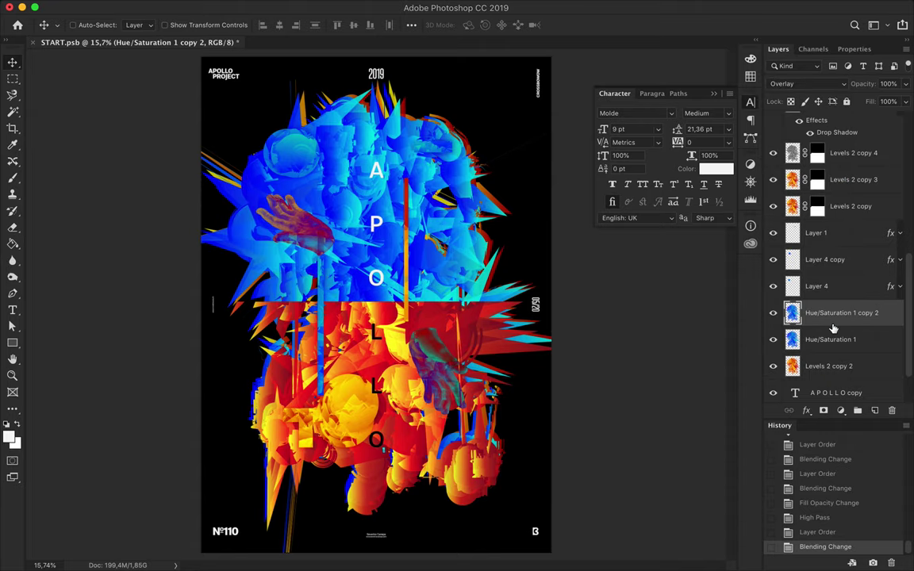
left_click_drag(831, 319, 833, 308)
left_click(808, 83)
left_click(796, 43)
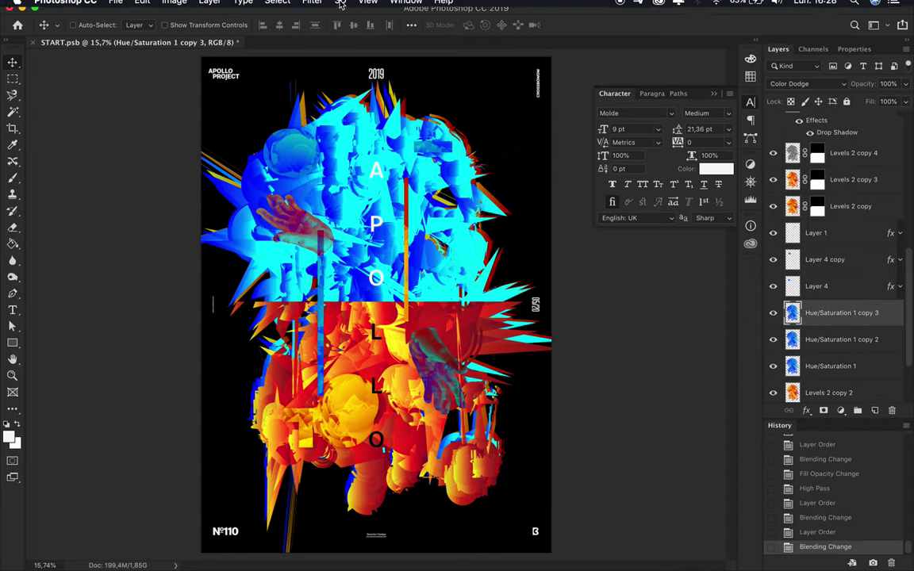
key("ctrl+f")
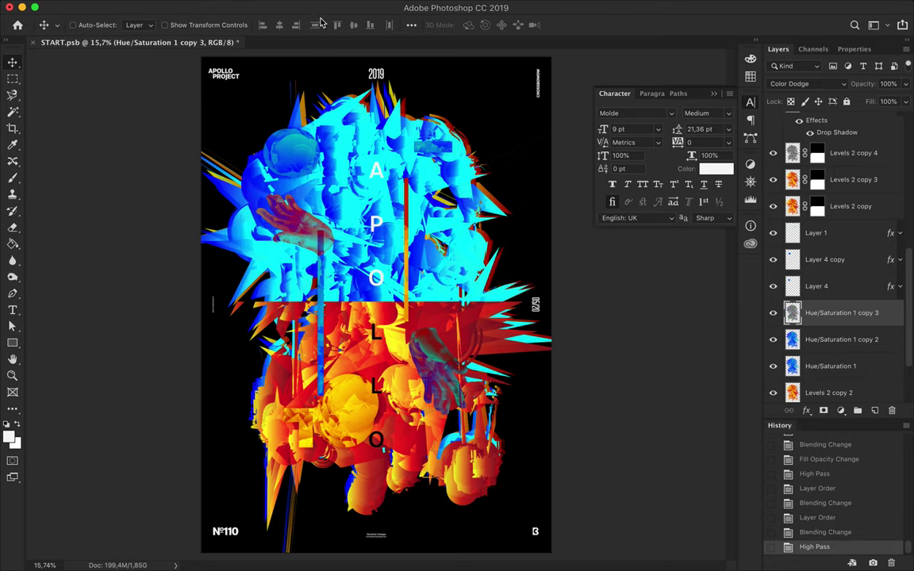
left_click_drag(907, 101, 860, 119)
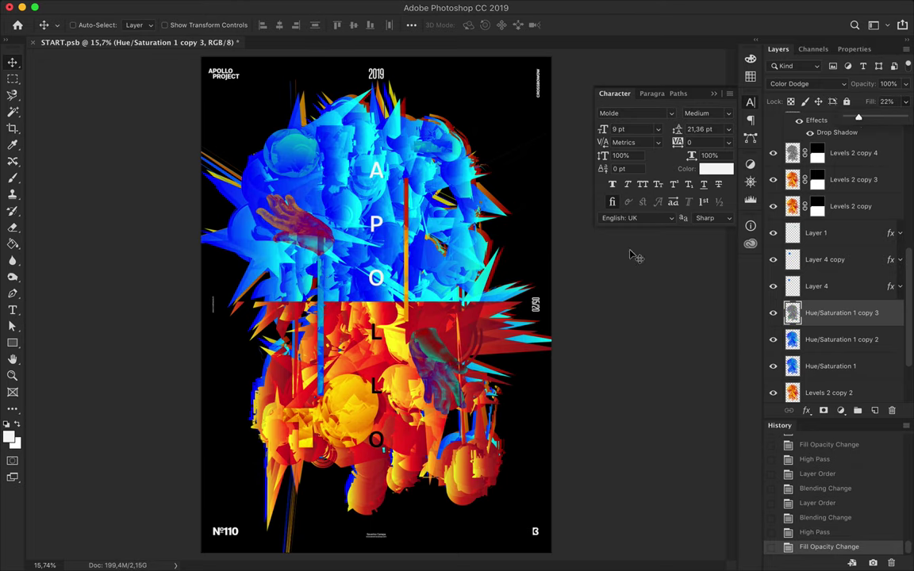
left_click(391, 317, "ctrl")
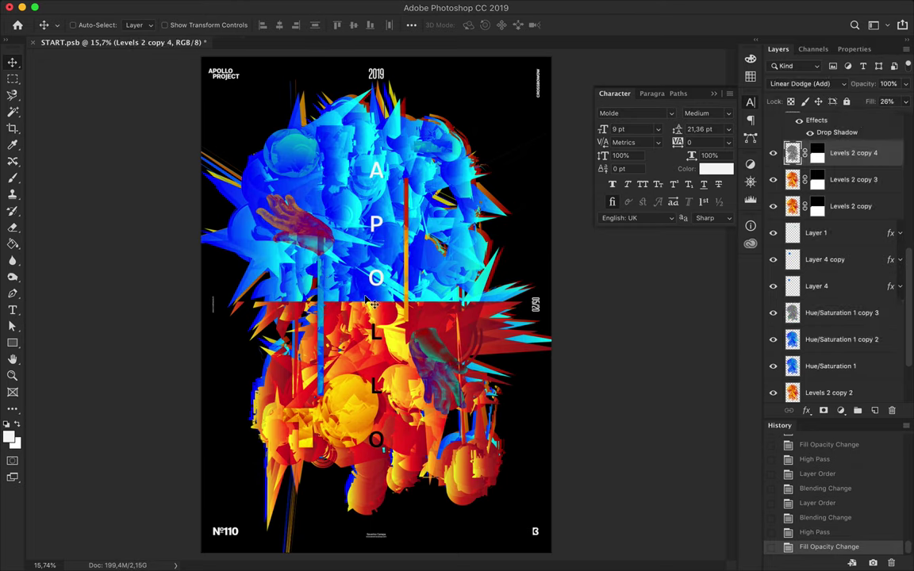
key("ctrl+backslash")
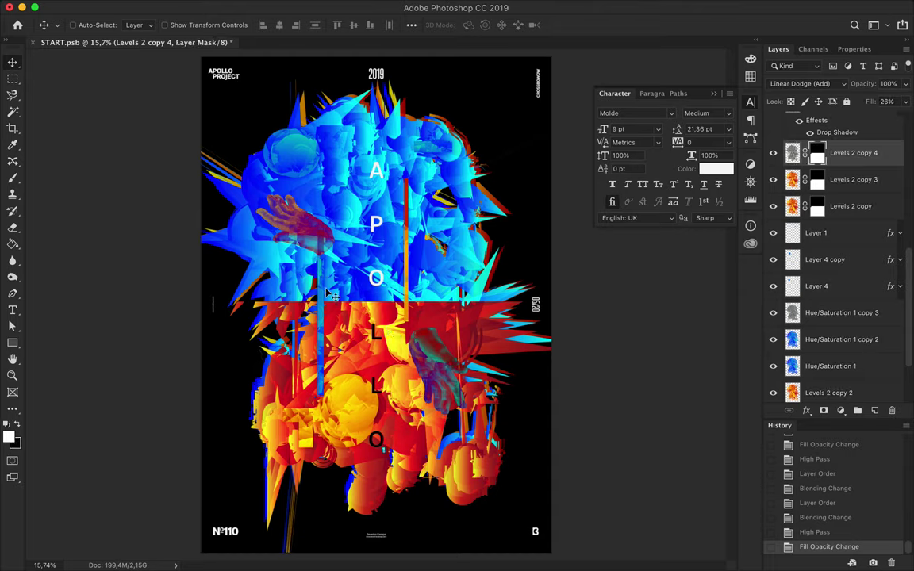
Step: Draw a jagged closed pen path along the blue/orange split
key("p")
left_click(91, 24)
left_click(86, 23)
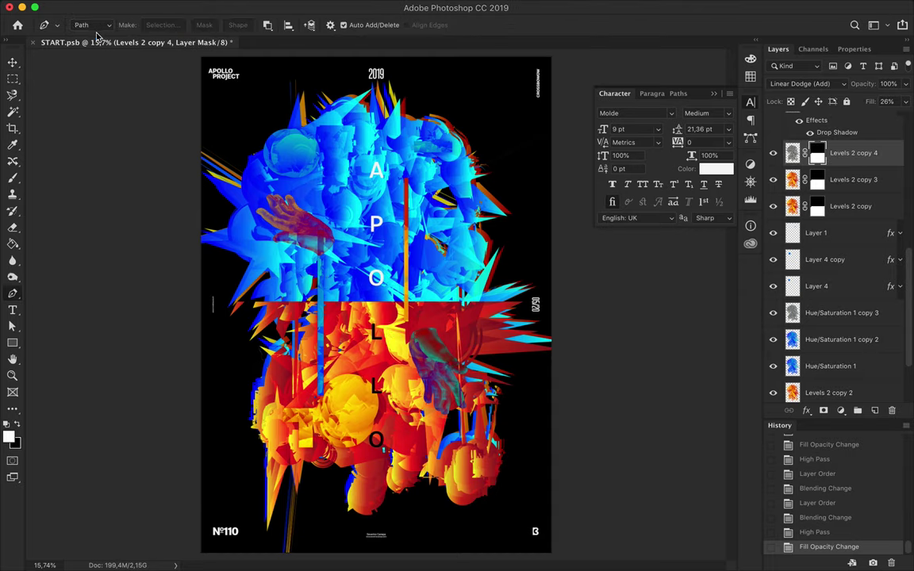
left_click(248, 304)
left_click(278, 296)
left_click(287, 295)
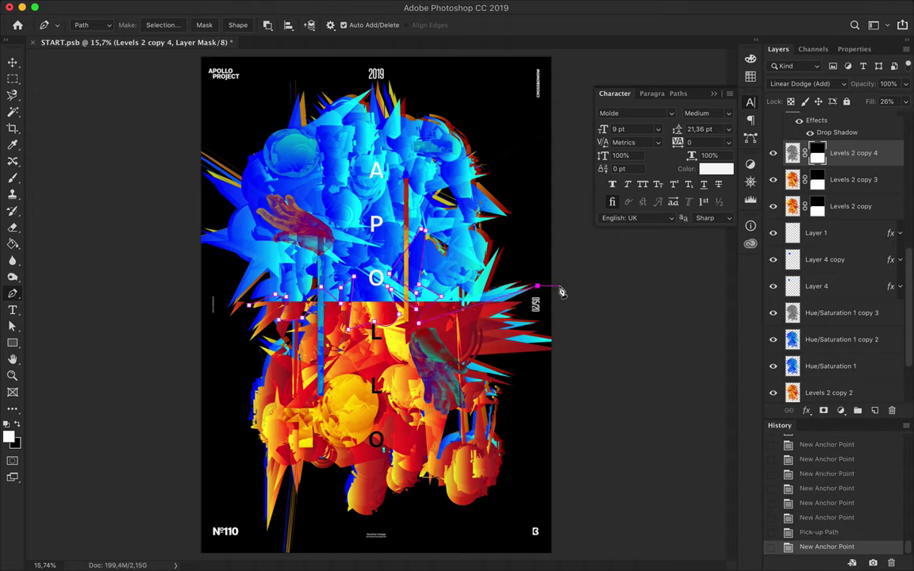
Step: Turn the jagged path into a selection and clear it from the mask and Levels 2 copy
left_click(161, 25)
key("Delete")
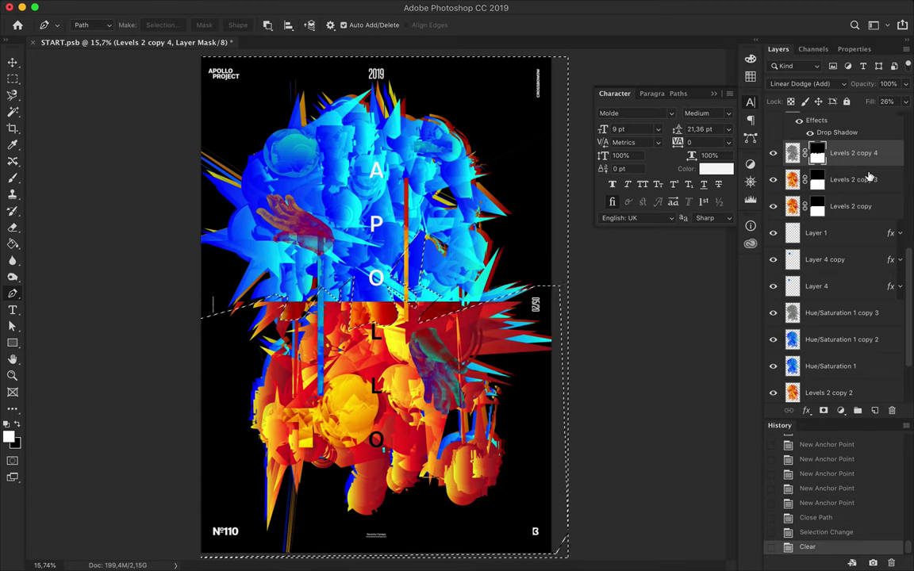
left_click(870, 178)
left_click(856, 207)
key("Delete")
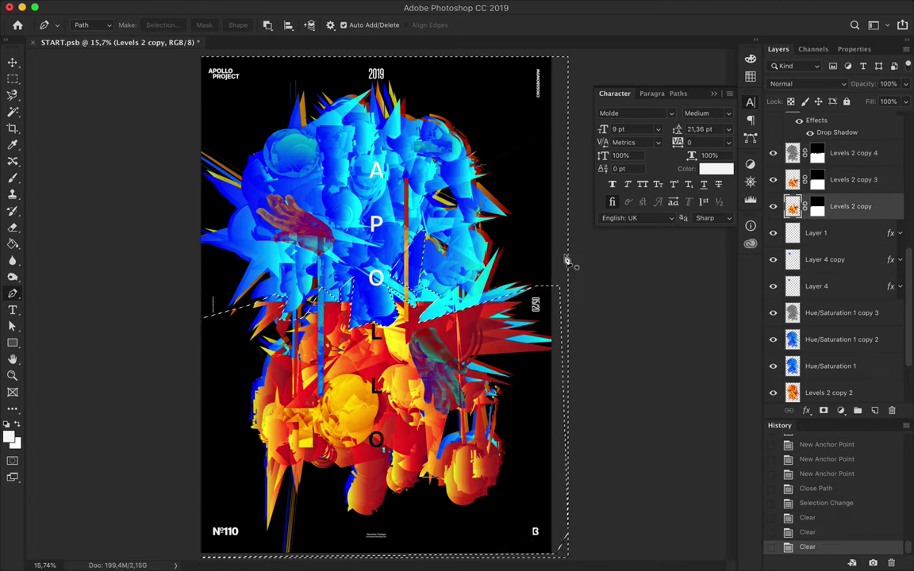
Step: Hide Levels 2 copy 2 and paint over the artwork near the split on Levels 2 copy 3
scroll(853, 287, "down", 2)
left_click(790, 285)
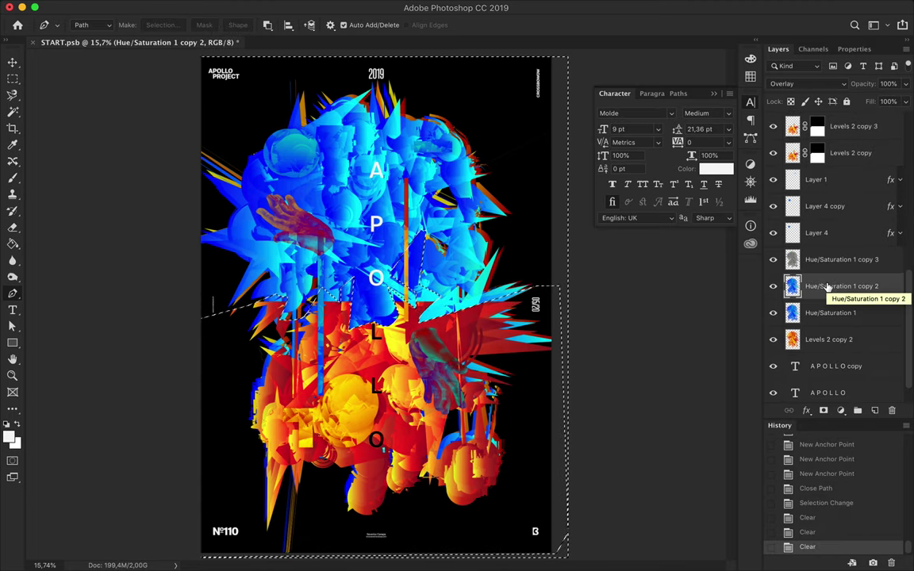
left_click(772, 342)
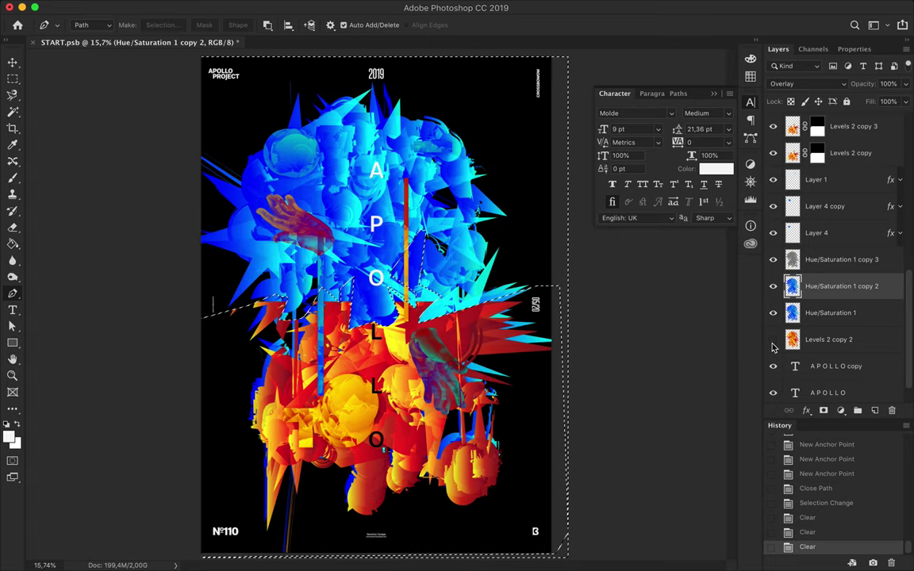
left_click(833, 129)
key("b")
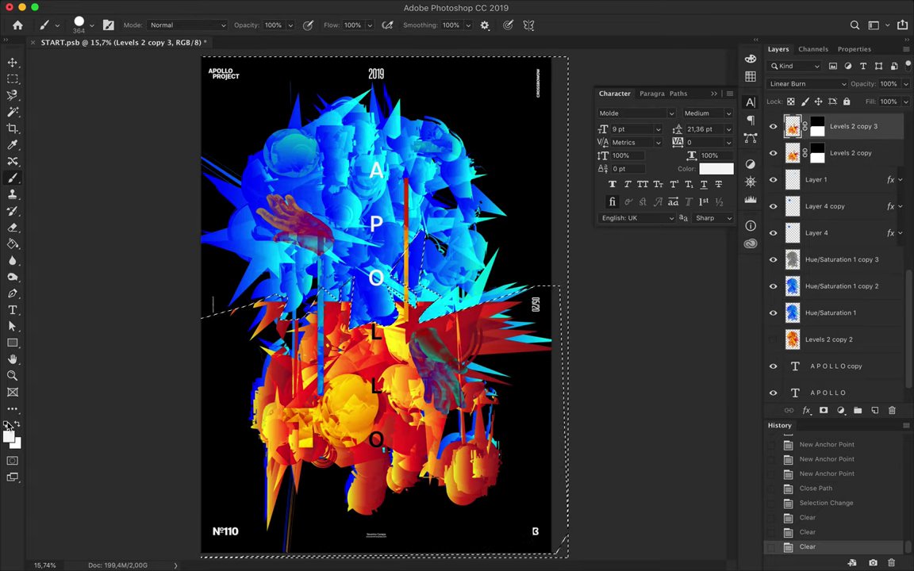
key("e")
mouse_move(429, 238)
left_mouse_down()
mouse_move(468, 270)
mouse_move(456, 266)
left_mouse_up()
key("b")
key("x")
Step: Redo the brush stroke in white on the Levels 2 copy 3 layer mask
left_click(817, 127)
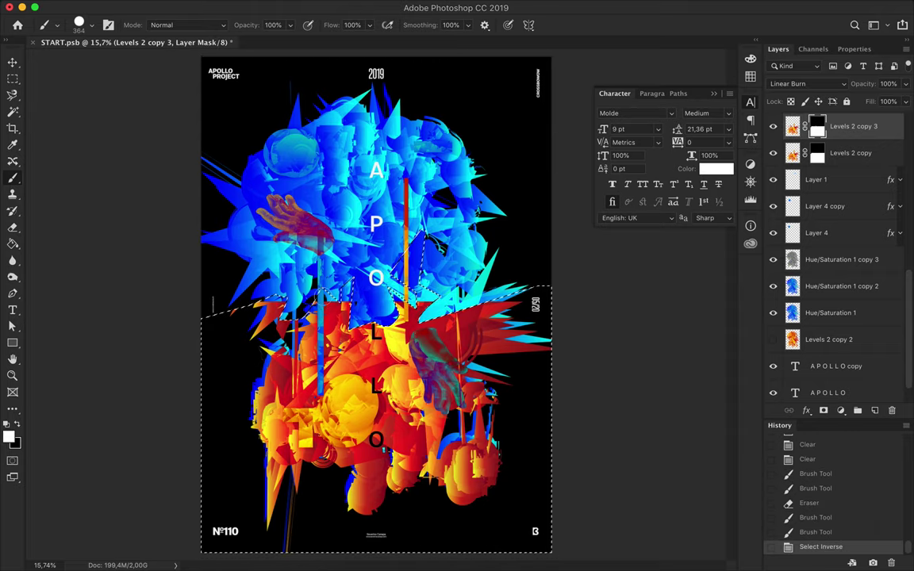
key("ctrl+z")
key("ctrl+shift+z")
key("ctrl+z")
key("ctrl+shift+z")
key("ctrl+z")
left_click(18, 426)
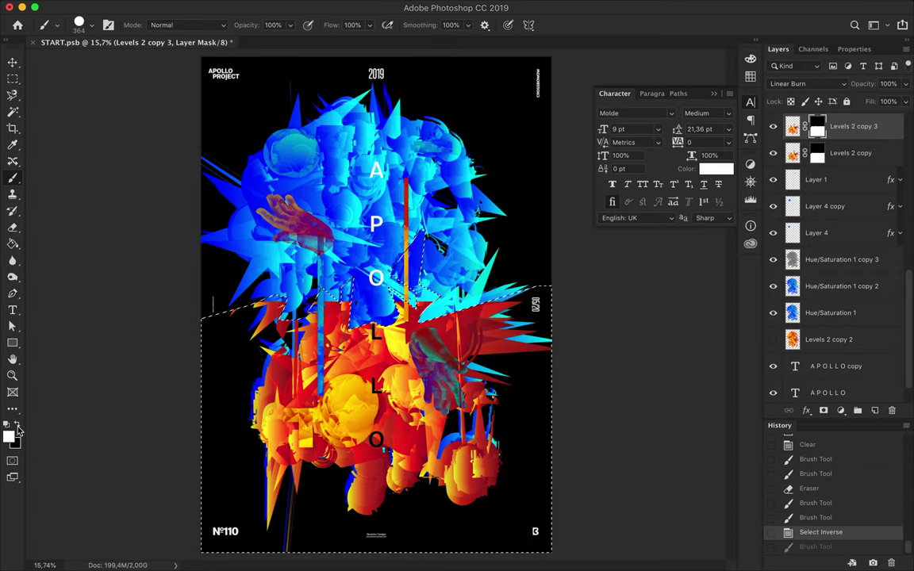
key("ctrl+shift+z")
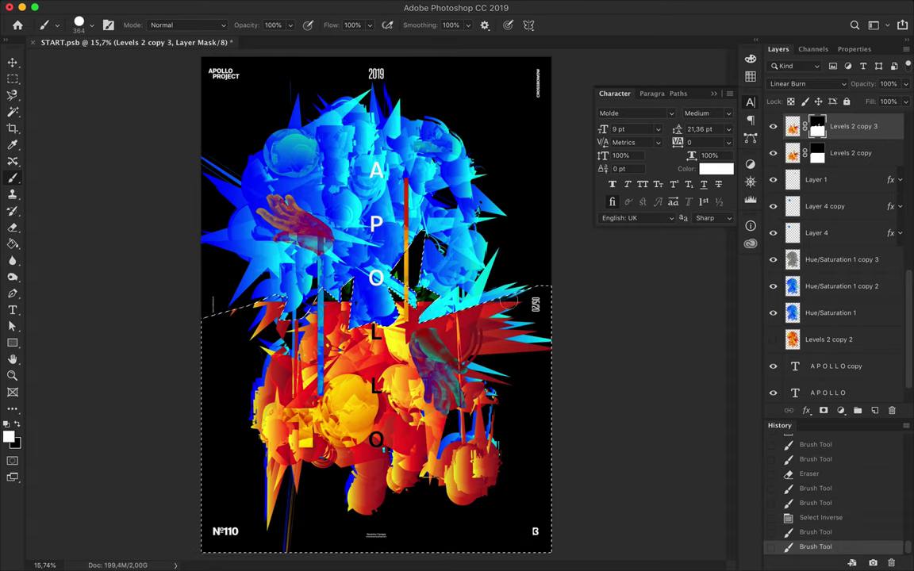
Step: Resize the brush and paint the Levels 2 copy mask below the jagged split
right_click(508, 302)
key("Escape")
key("alt+bracketleft")
left_click(300, 301)
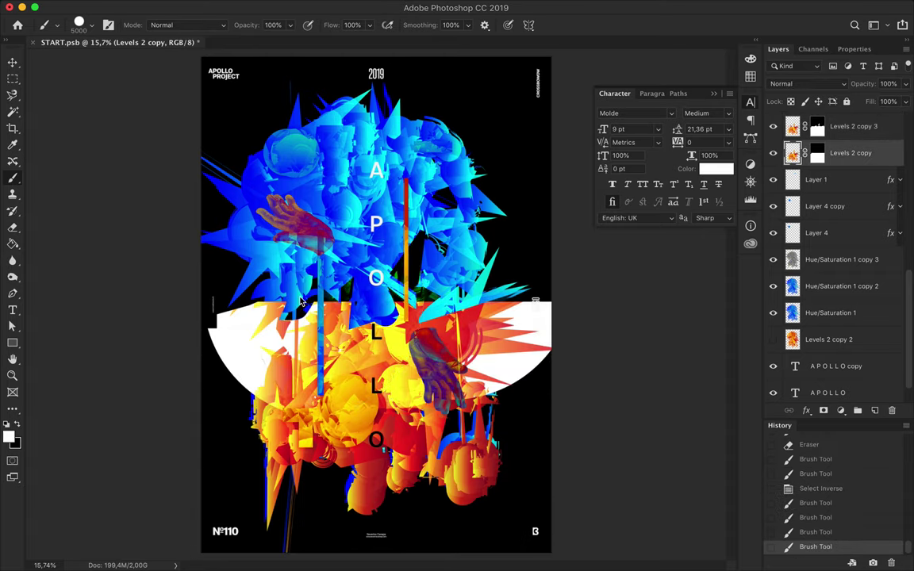
key("ctrl+z")
left_click(825, 156)
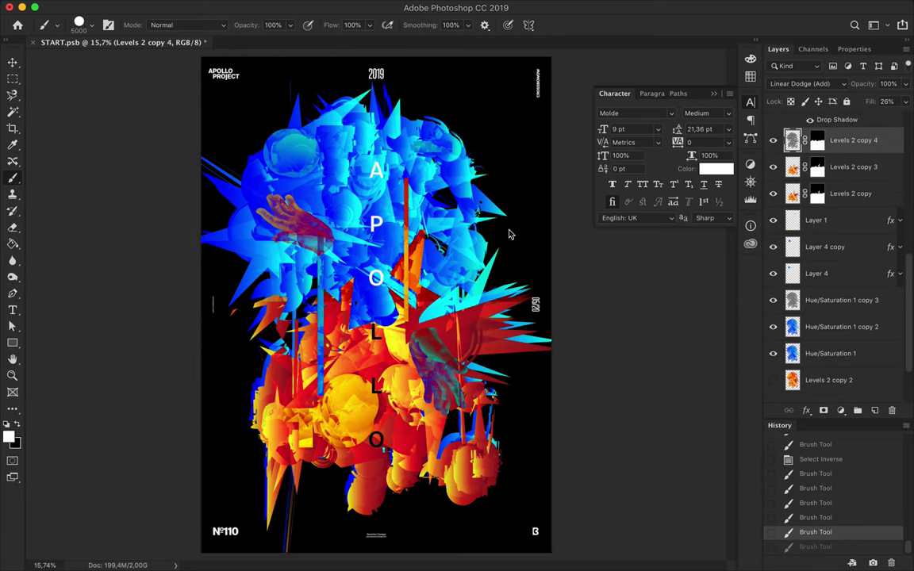
left_click_drag(509, 230, 203, 317)
Step: Clear the jagged area from Hue/Saturation 1, copy 2 and copy 3, then drop the selection
key("v")
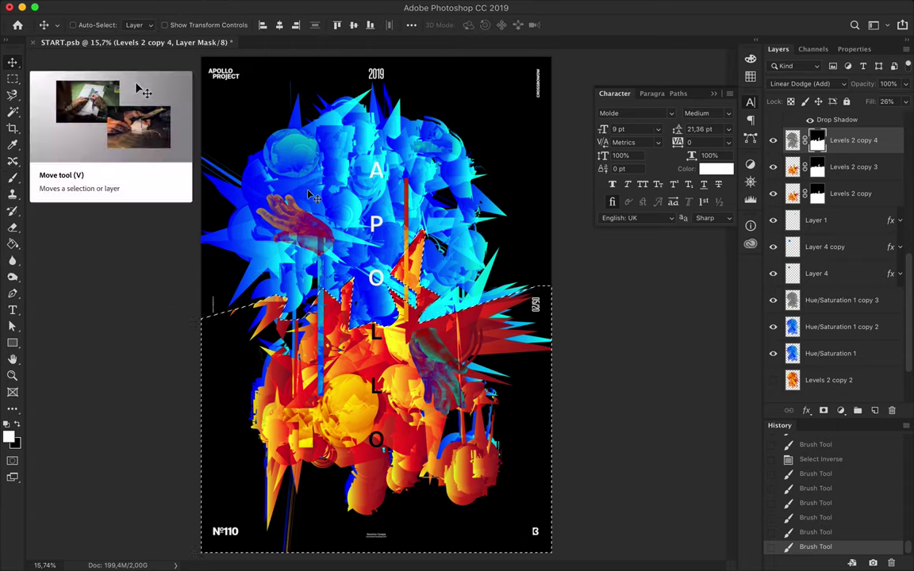
left_click(796, 300)
left_click(817, 362, "shift")
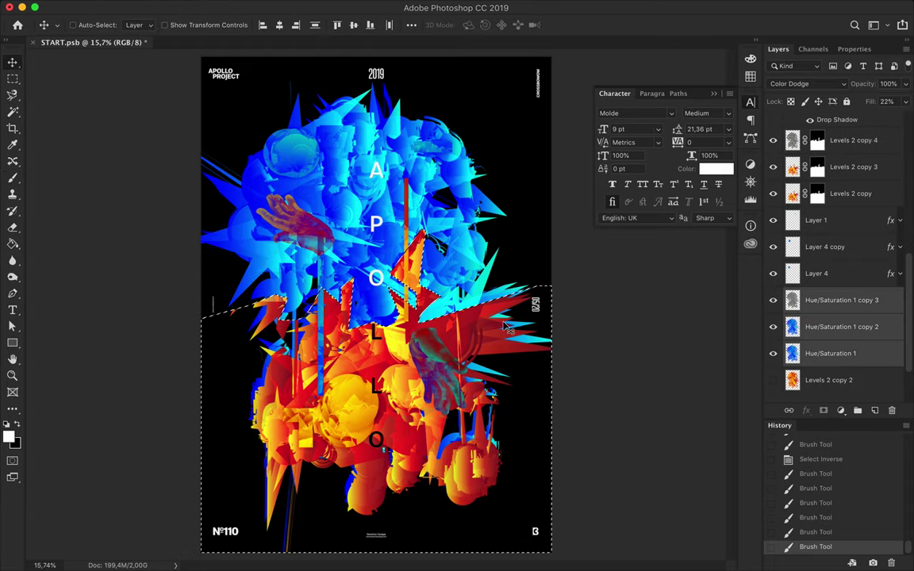
scroll(817, 363, "down", 3)
left_click(881, 228)
key("Delete")
left_click(841, 256)
key("Delete")
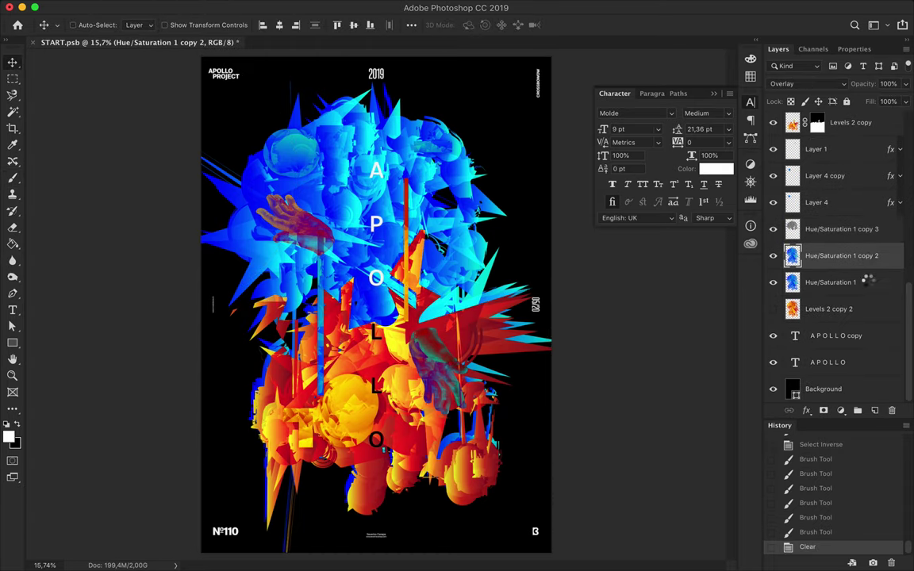
left_click(861, 282)
key("Delete")
key("m")
left_click(559, 269)
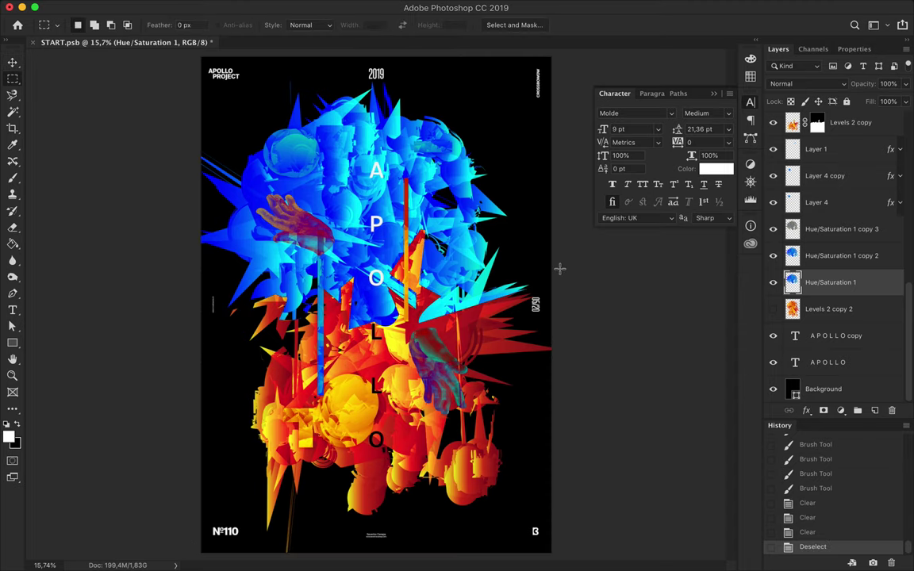
Step: Shift the selected glitch and texture layers and scale them to about 101%
left_click_drag(825, 308, 829, 204)
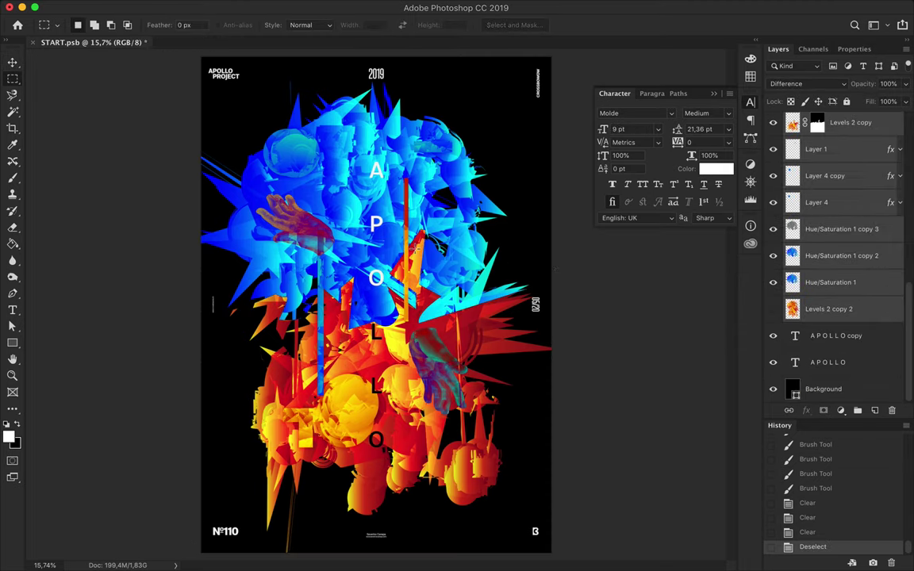
key("v")
left_click_drag(421, 262, 385, 287)
key("ctrl+t")
left_click_drag(366, 60, 367, 50)
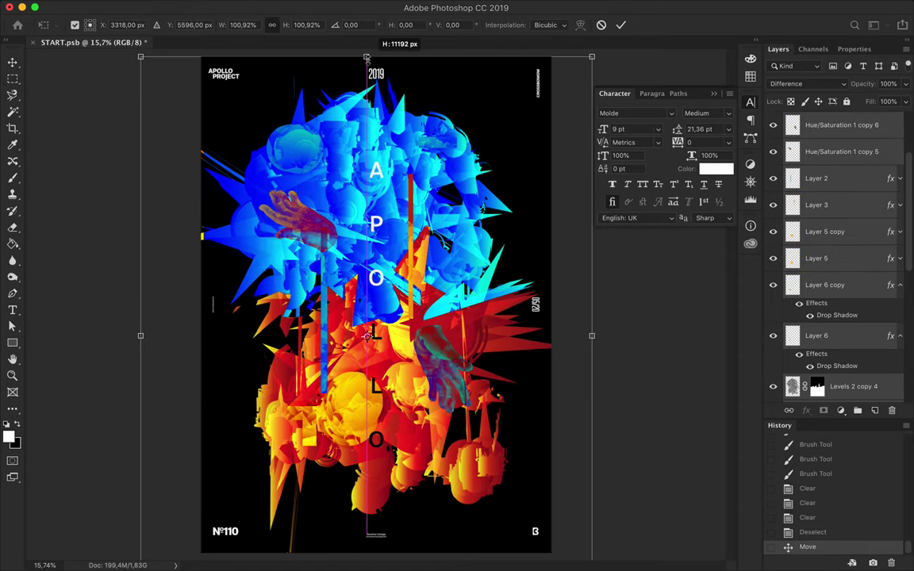
key("Return")
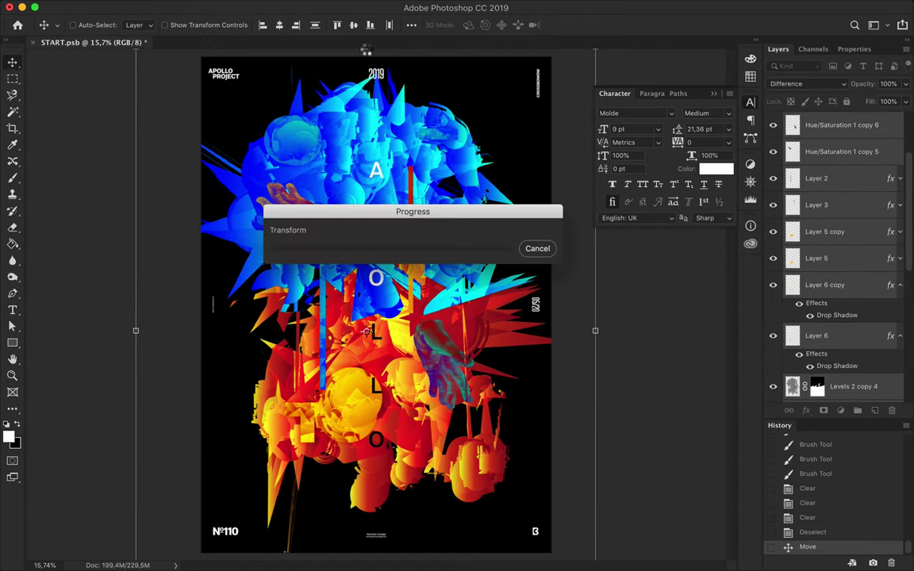